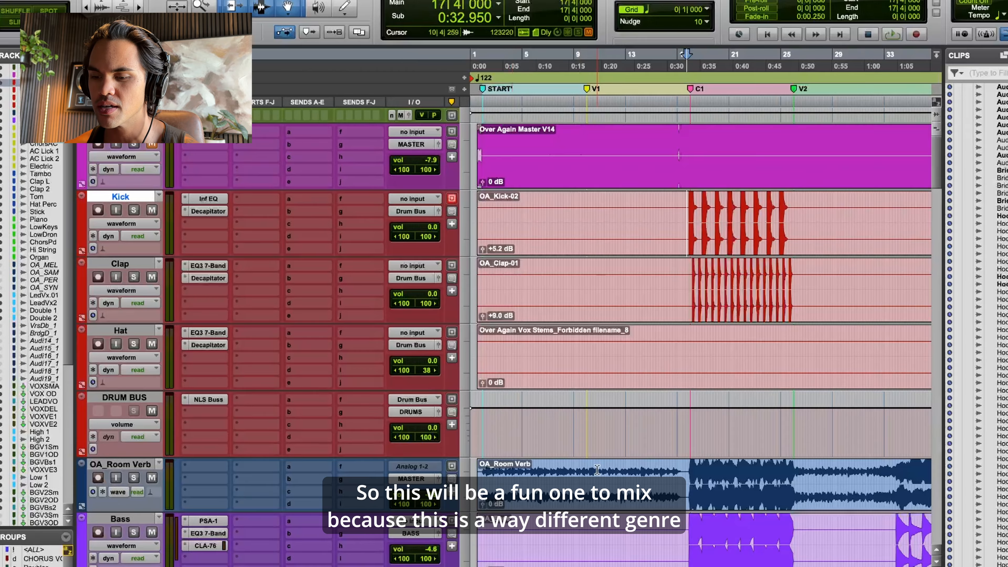
Step: Solo the Kick, Clap and Hat tracks and play them together from the C1 marker
scroll(597, 469, "down", 5)
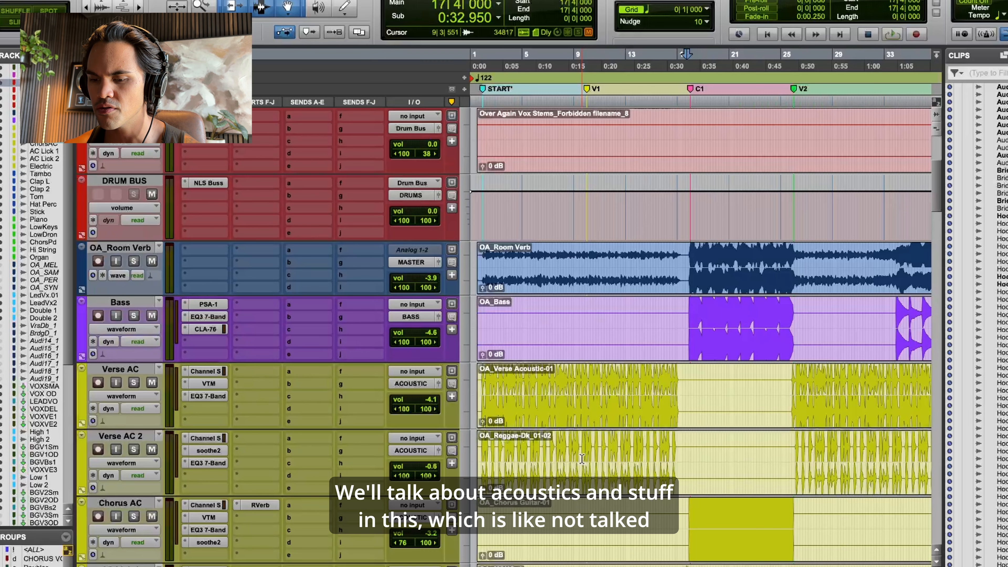
scroll(581, 458, "down", 5)
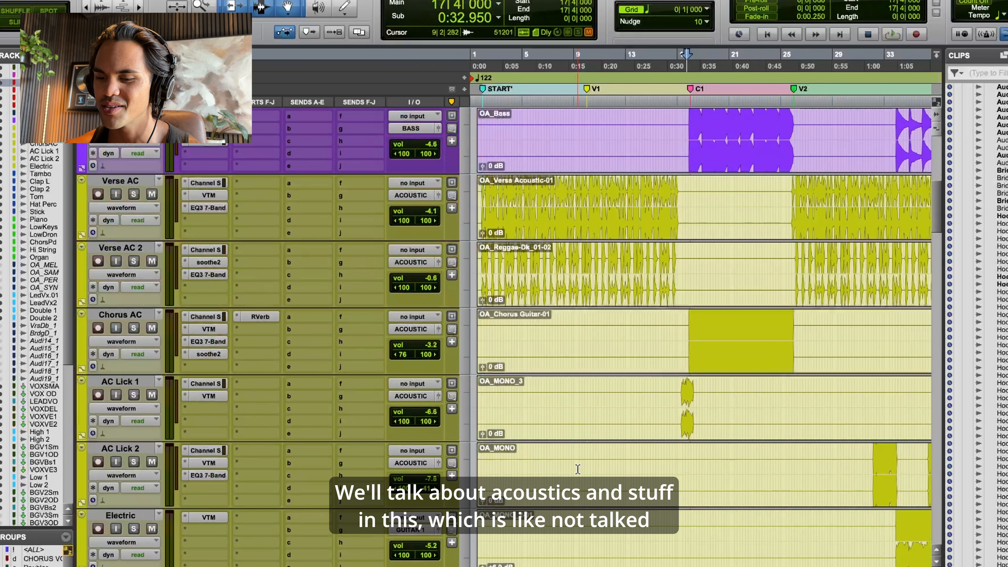
scroll(582, 235, "up", 8)
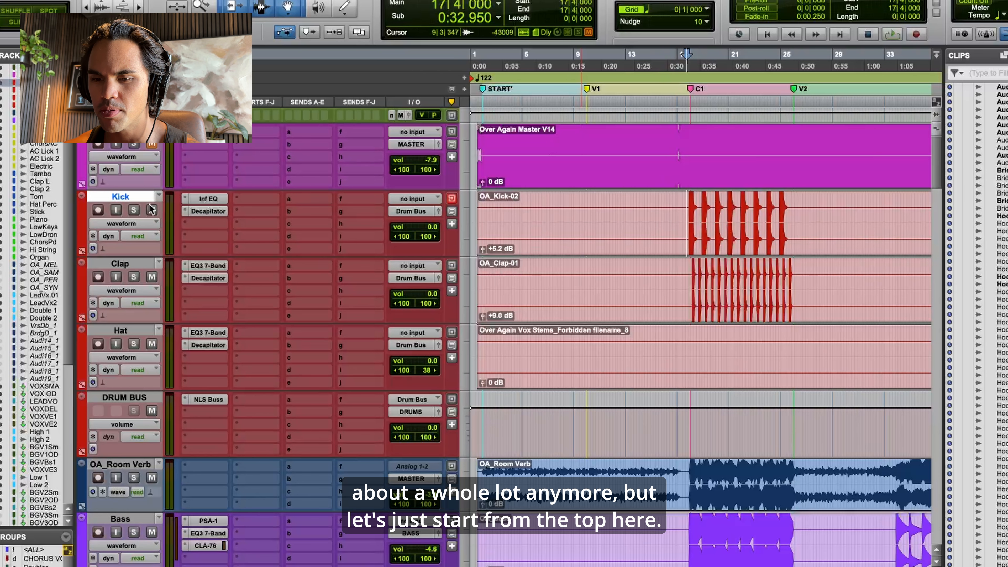
left_click_drag(133, 210, 134, 344)
key("space")
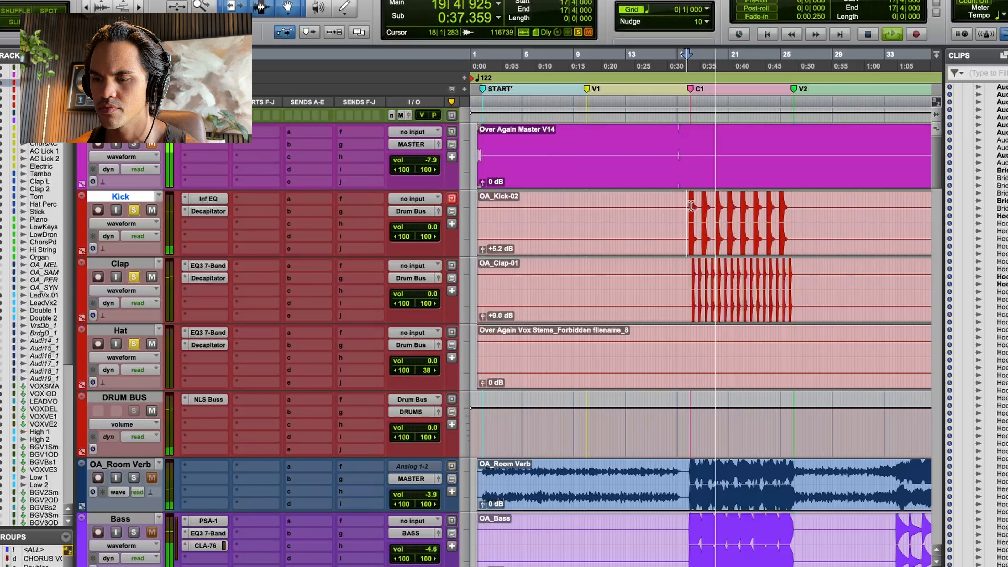
key("space")
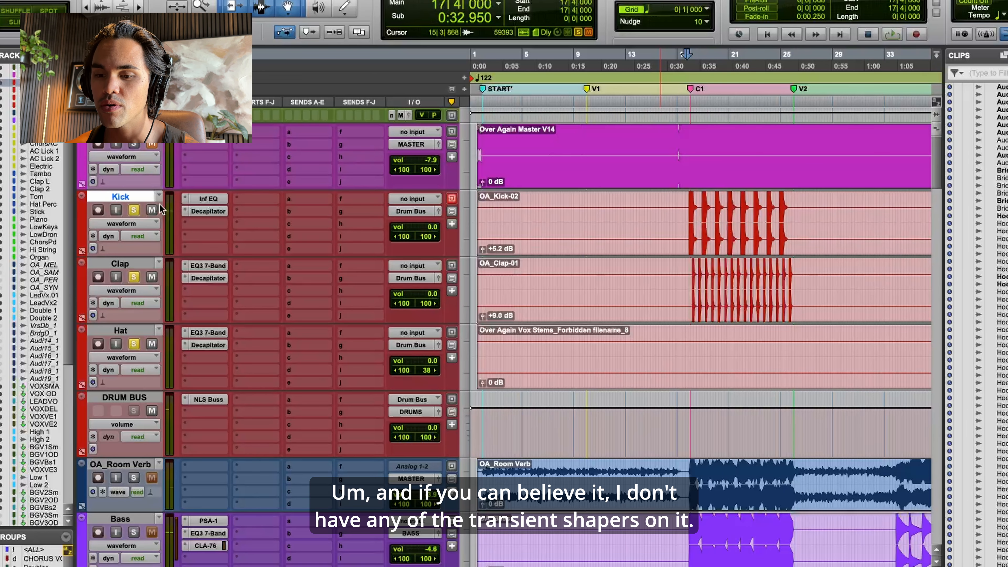
Step: Clear the drum solos, solo only the Kick track and inspect its Decapitator settings
left_click(134, 211)
left_click(208, 211)
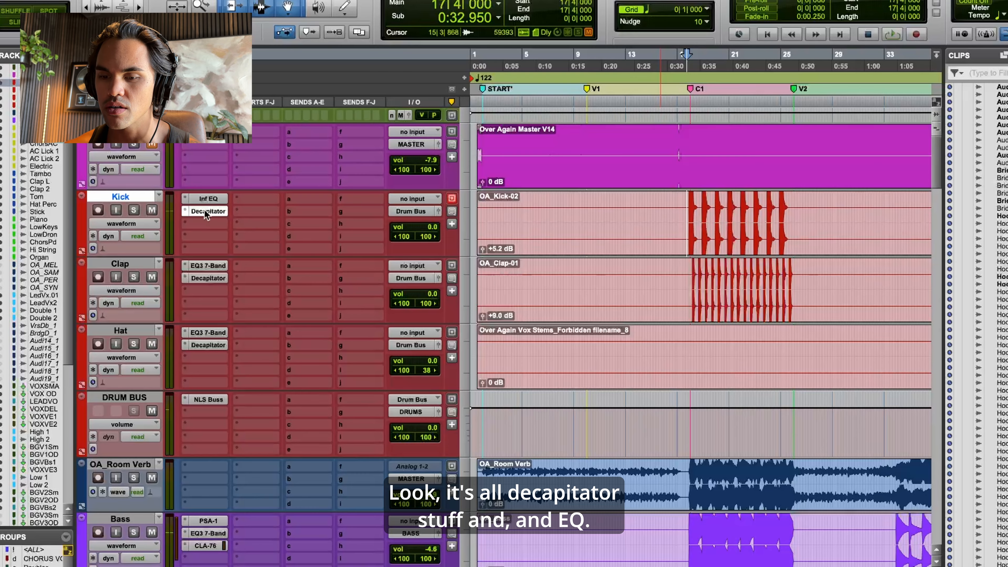
left_click(133, 210)
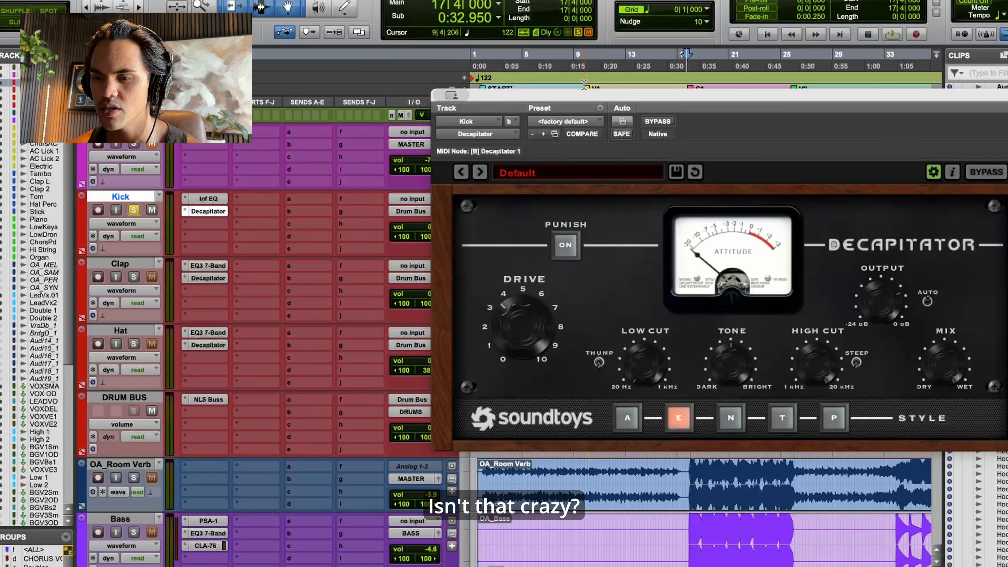
left_click_drag(587, 96, 409, 319)
Step: Play the soloed kick and audition the Band 1 cut in its Infinity EQ with the band listen function
key("space")
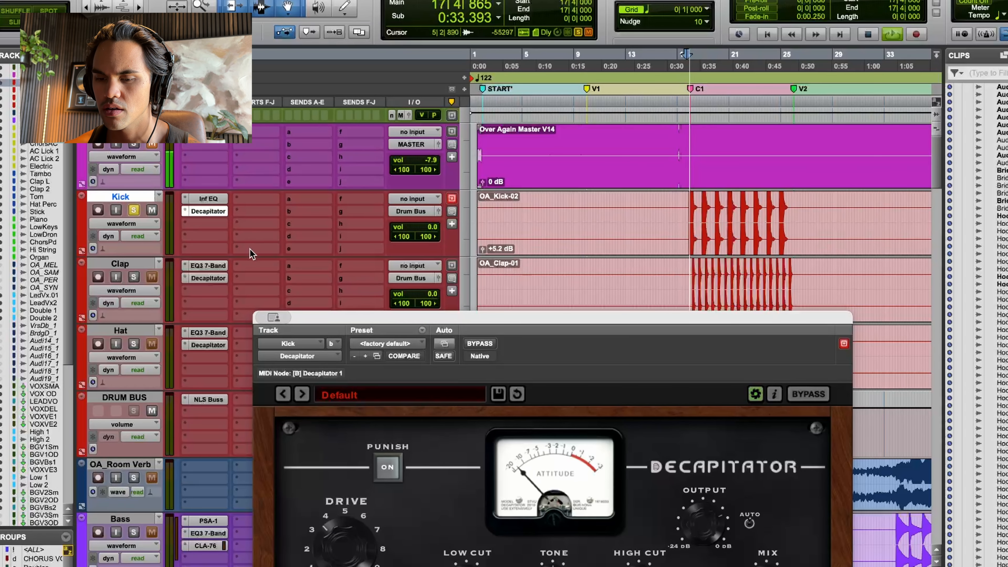
left_click(202, 201)
left_click_drag(395, 318, 394, 115)
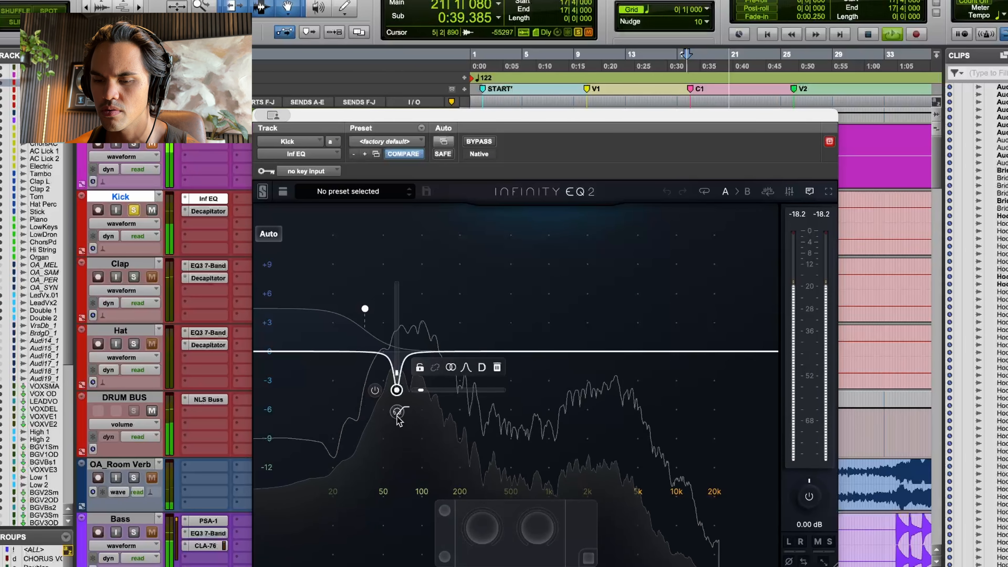
left_click(397, 413)
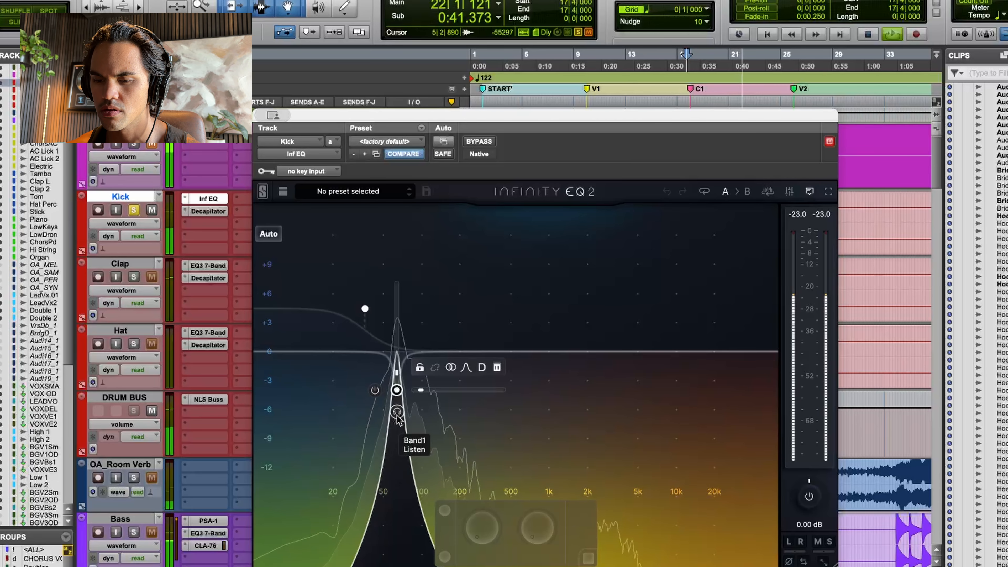
left_click(397, 413)
key("space")
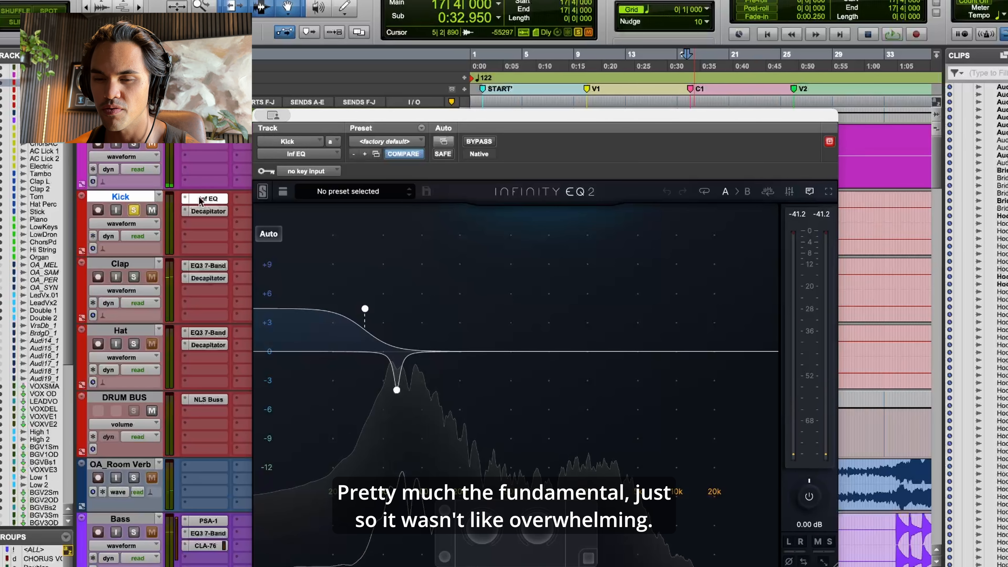
left_click(202, 198)
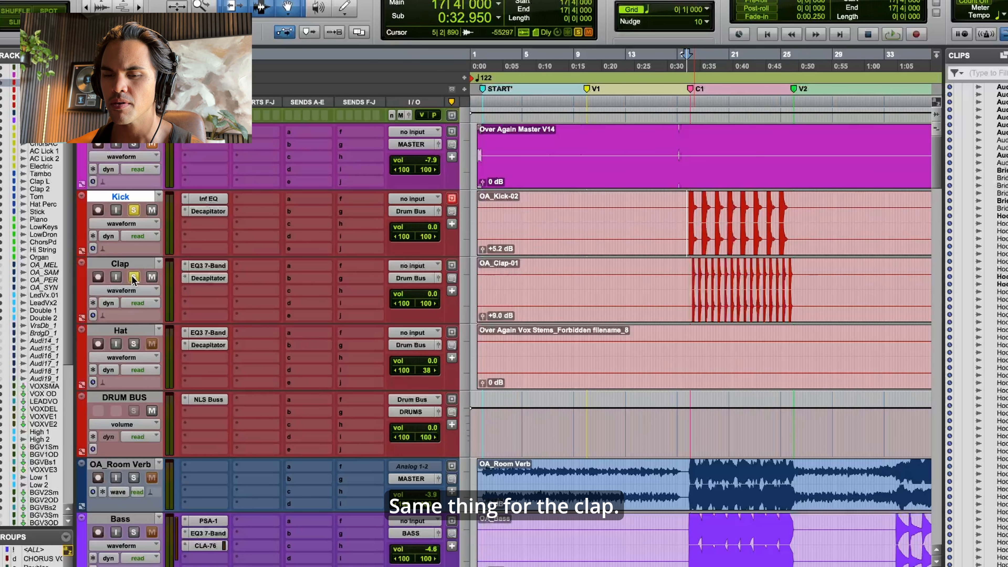
Step: Examine the EQ3 7-Band and Decapitator inserts on the Clap and Hat tracks
left_click(212, 279)
left_click(216, 266)
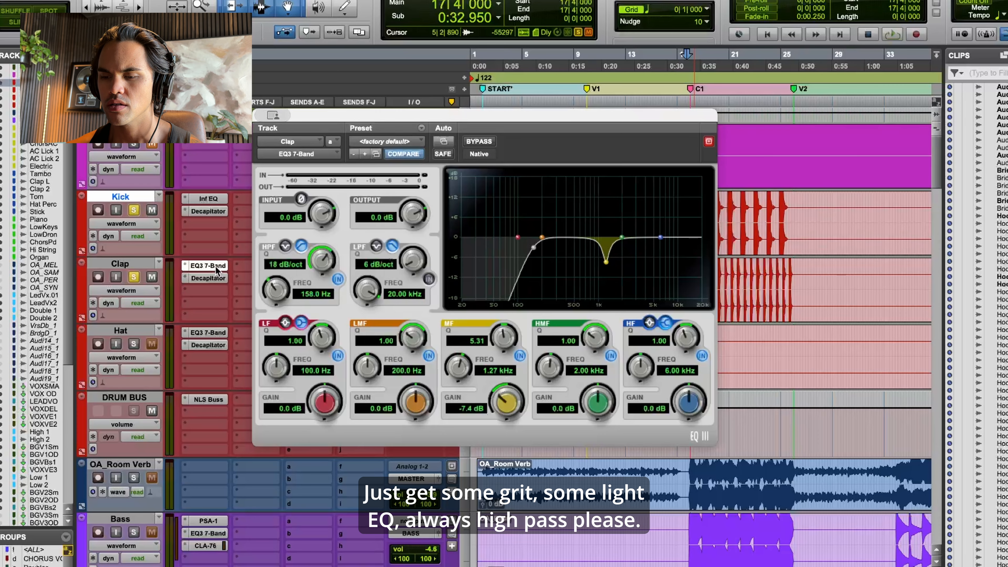
left_click(134, 344)
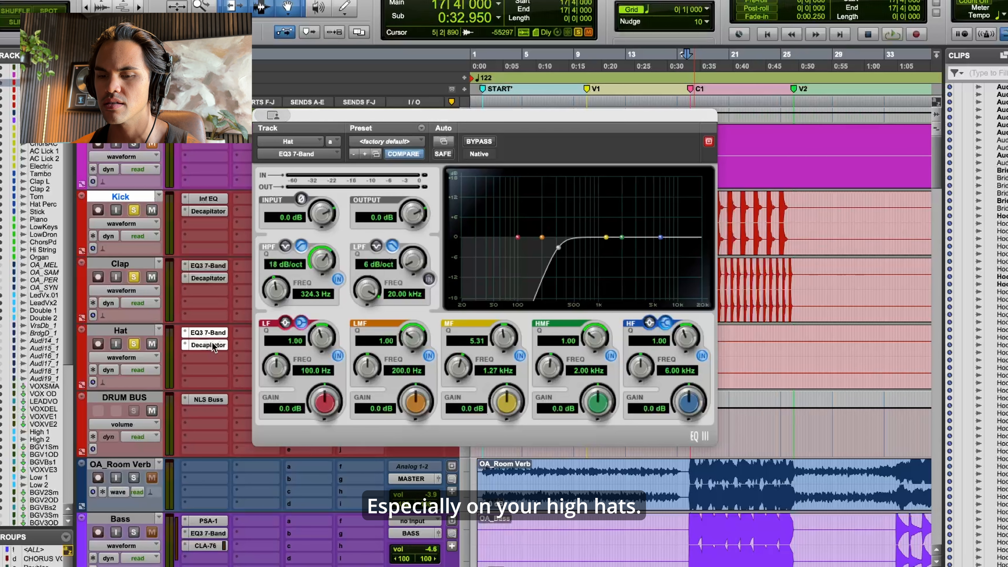
left_click(211, 343)
left_click(131, 349, "super")
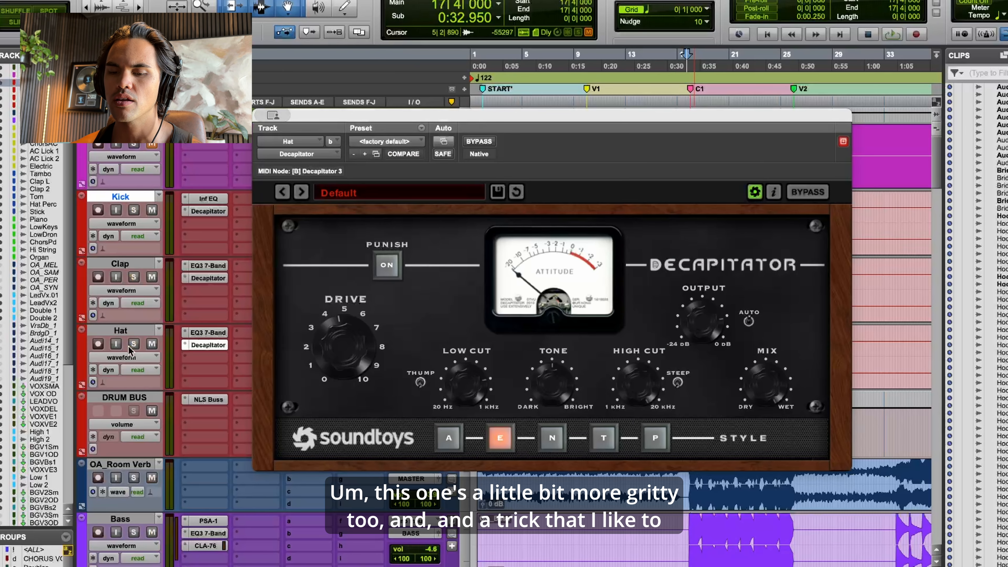
left_click(208, 348)
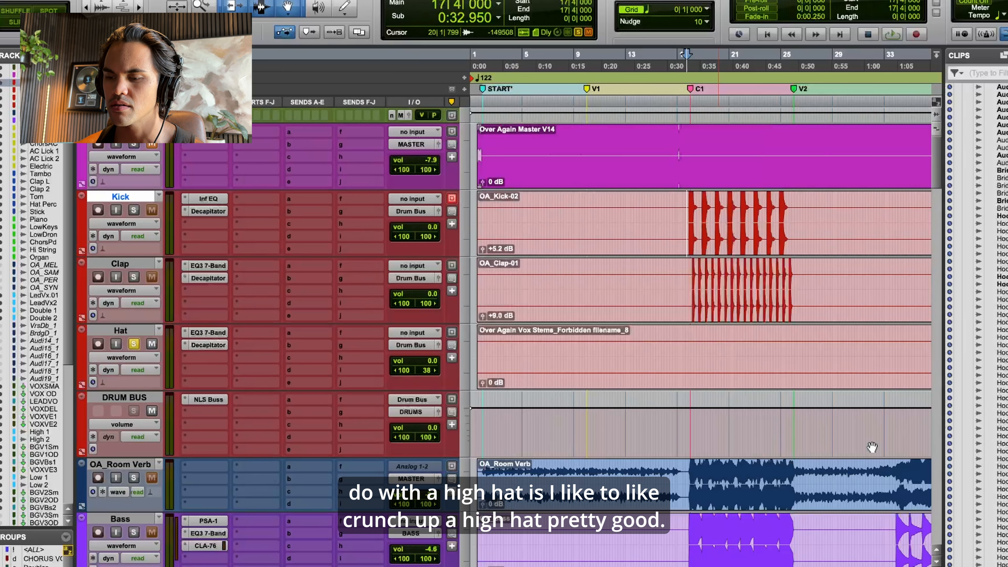
Step: Play the soloed Hat from the C3 marker and compare its Decapitator bypassed and active
scroll(872, 447, "right", 14)
left_click(643, 344)
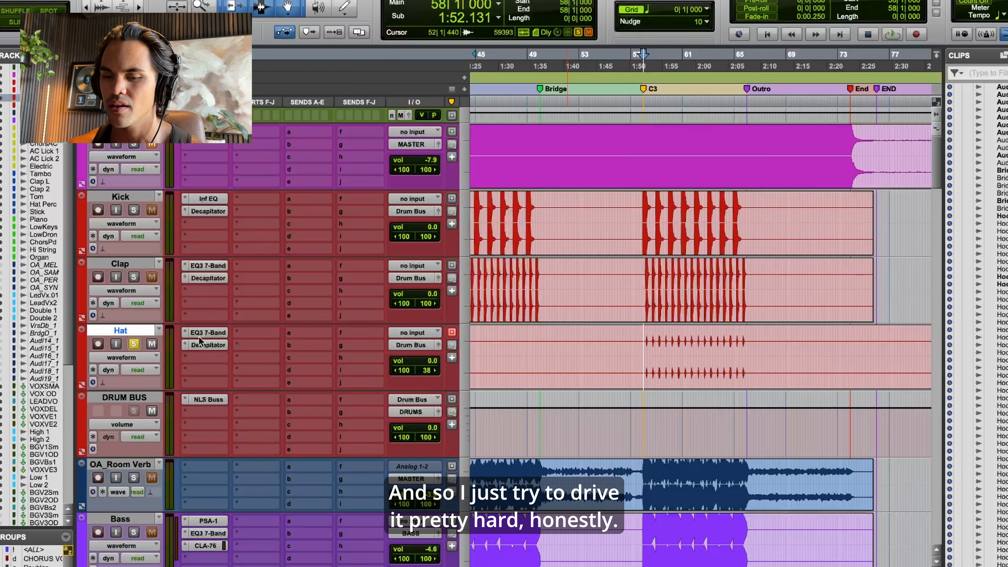
key("space")
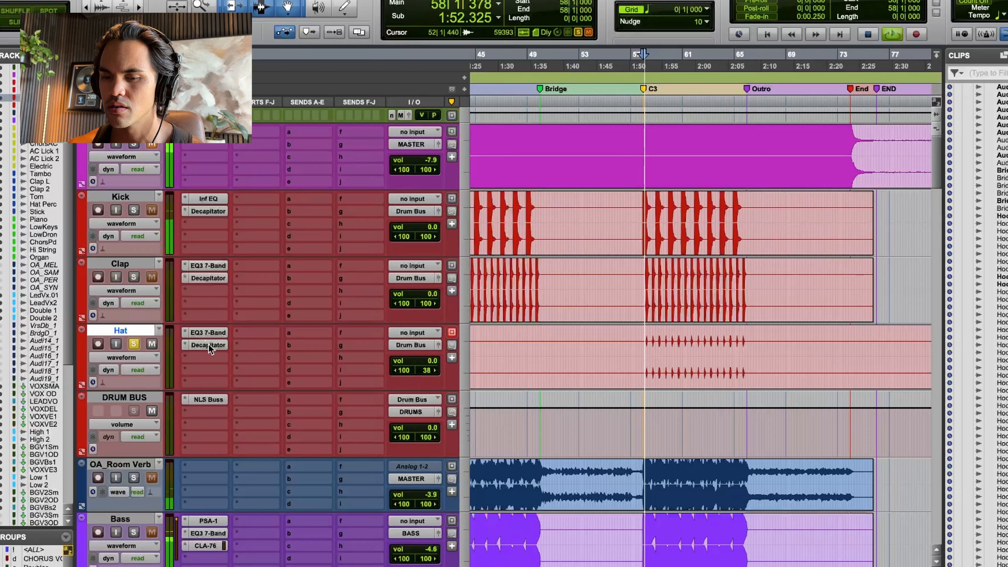
left_click(209, 344)
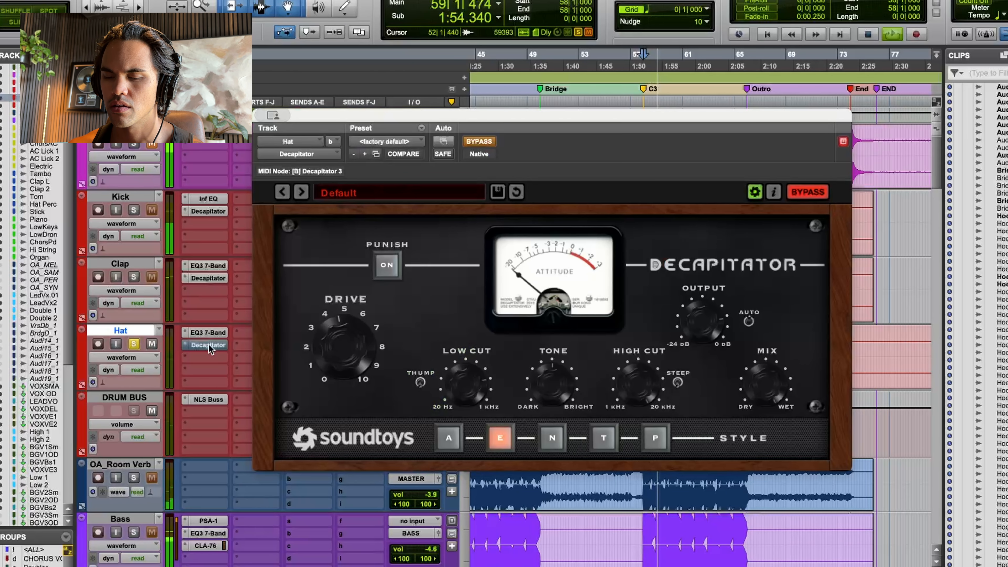
left_click(209, 344, "super")
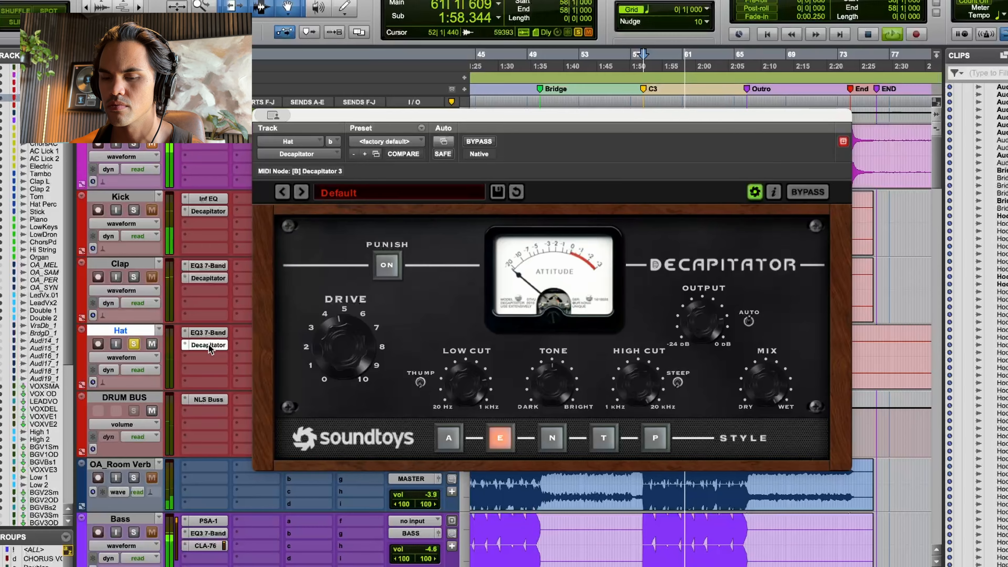
key("space")
left_click(209, 344)
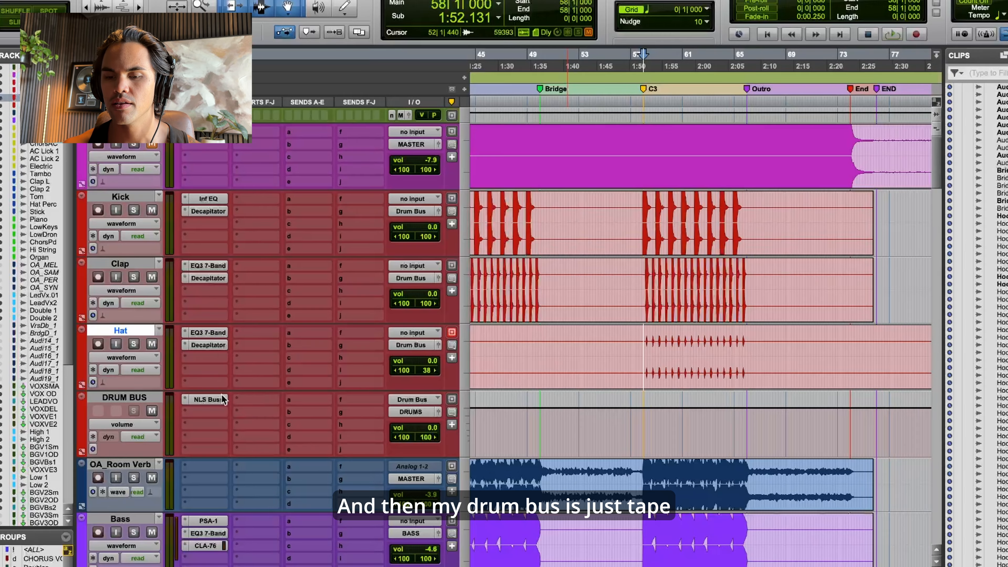
Step: Inspect the NLS Buss on the DRUM BUS and play the soloed Kick, Clap and Hat from C3
left_click(209, 399)
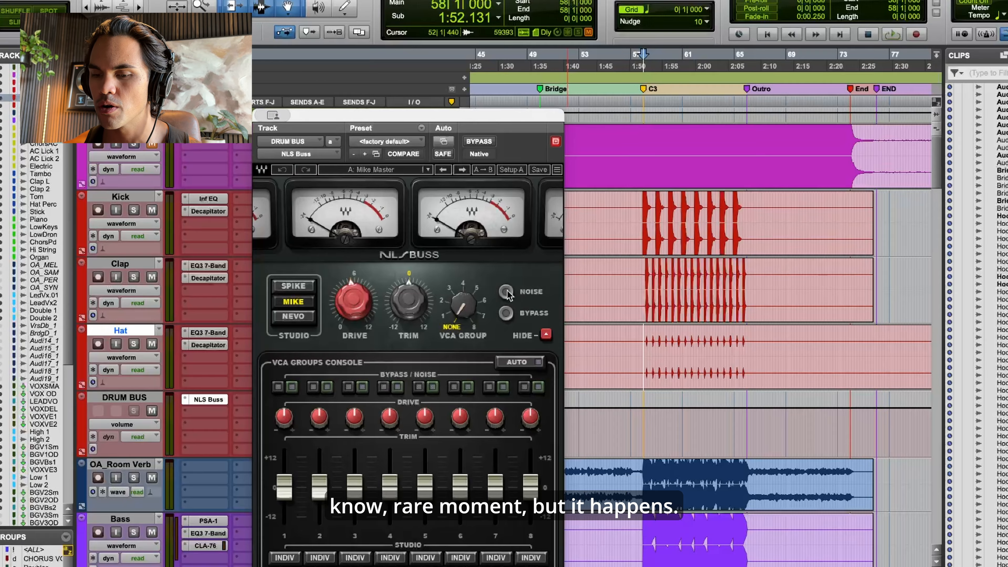
left_click(134, 344)
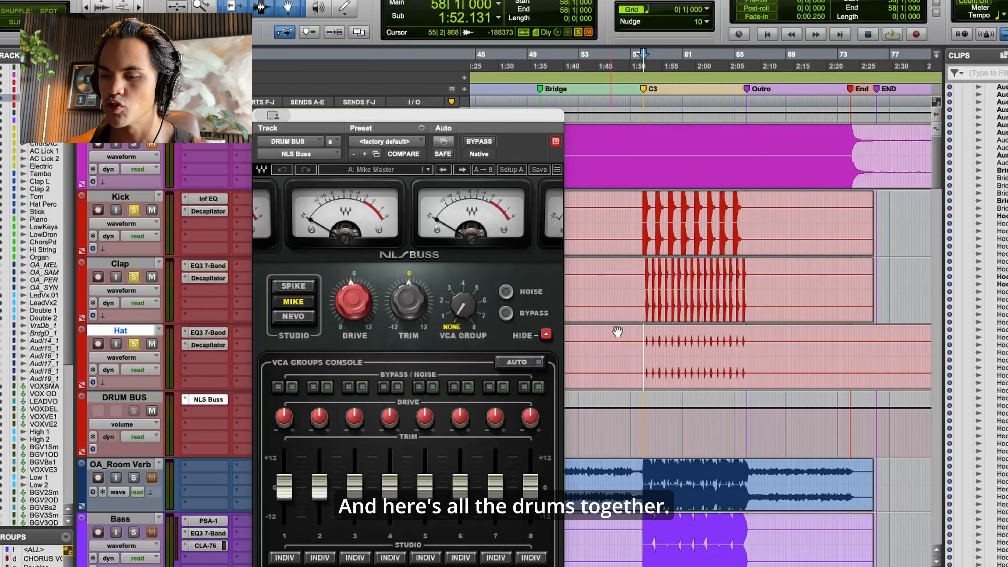
key("space")
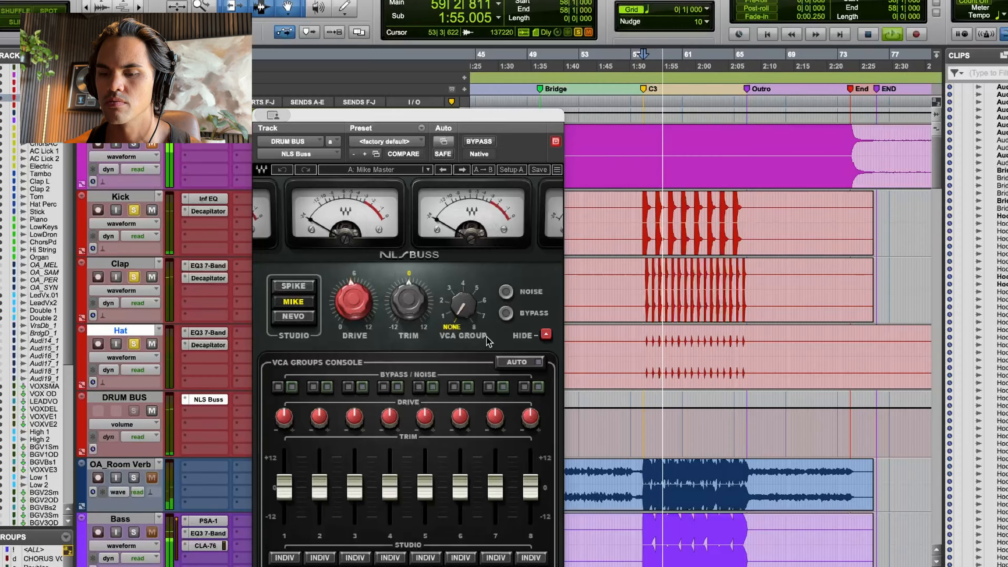
left_click(207, 399)
key("space")
left_click(134, 344, "alt")
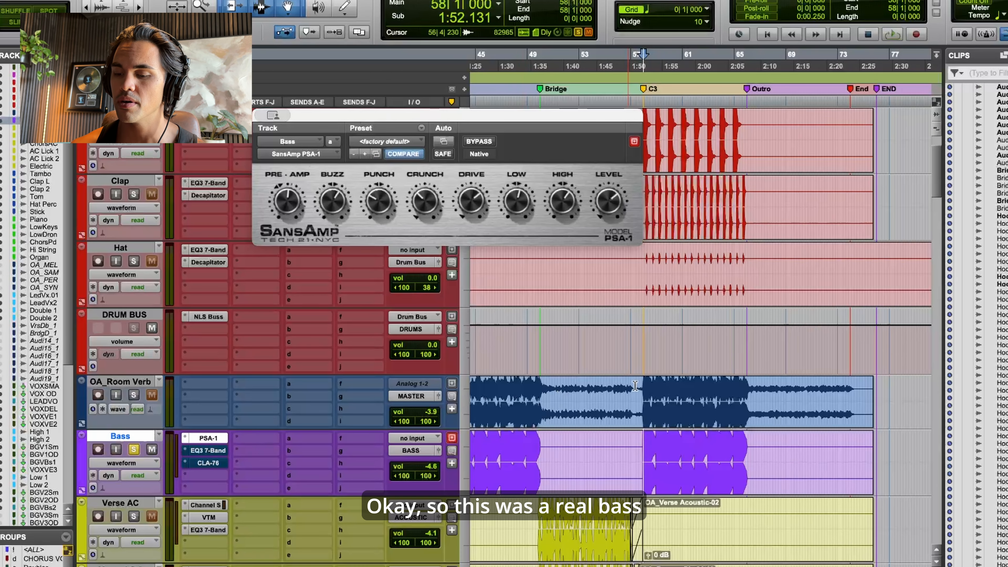
Step: Play the soloed Bass from C3 and compare its SansAmp PSA-1 bypassed and active
left_click_drag(393, 113, 444, 234)
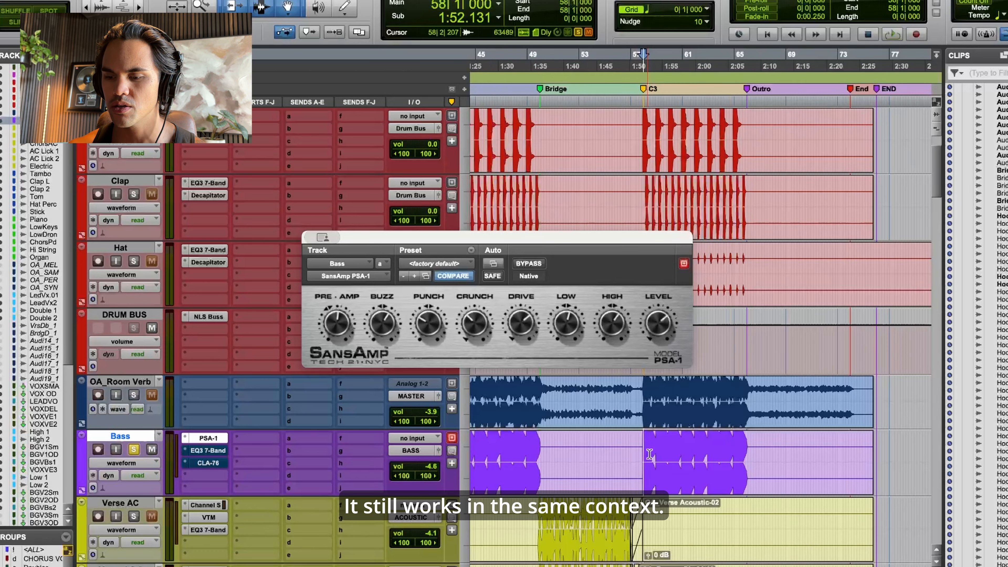
key("space")
left_click(525, 264)
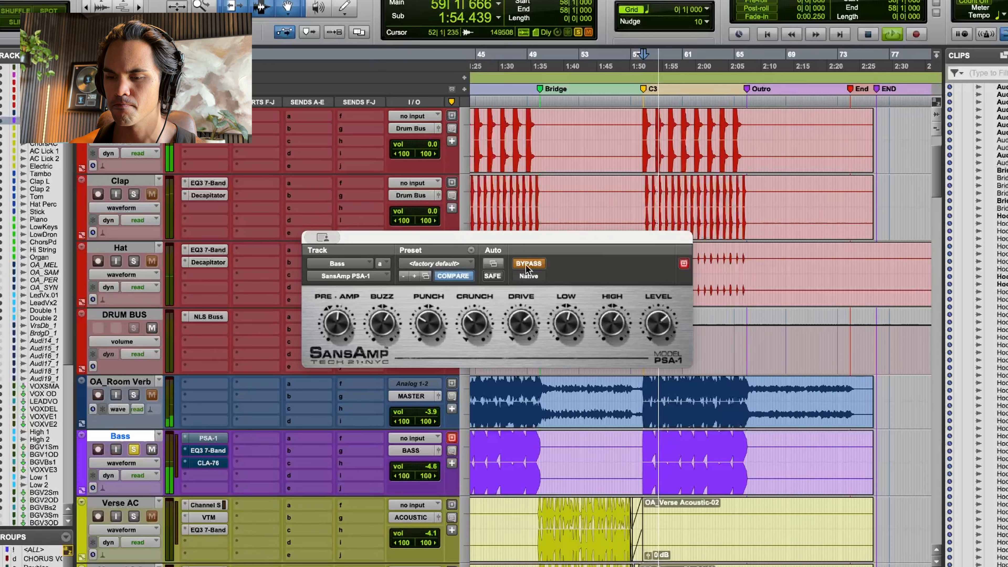
left_click(526, 264)
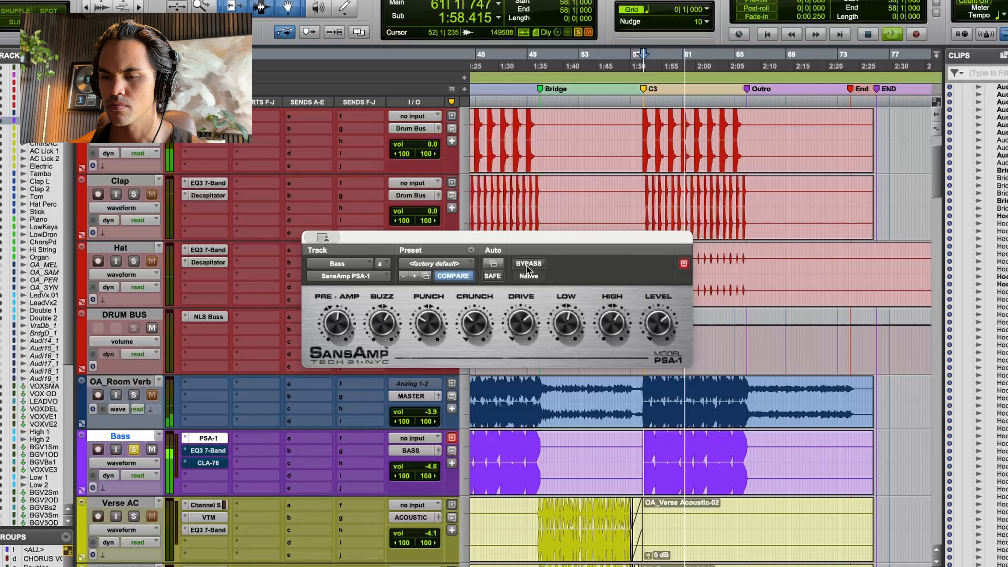
Step: Activate the EQ3 7-Band and CLA-76 inserts on the Bass track and audition them during playback
left_click(213, 451, "super")
left_click(214, 452)
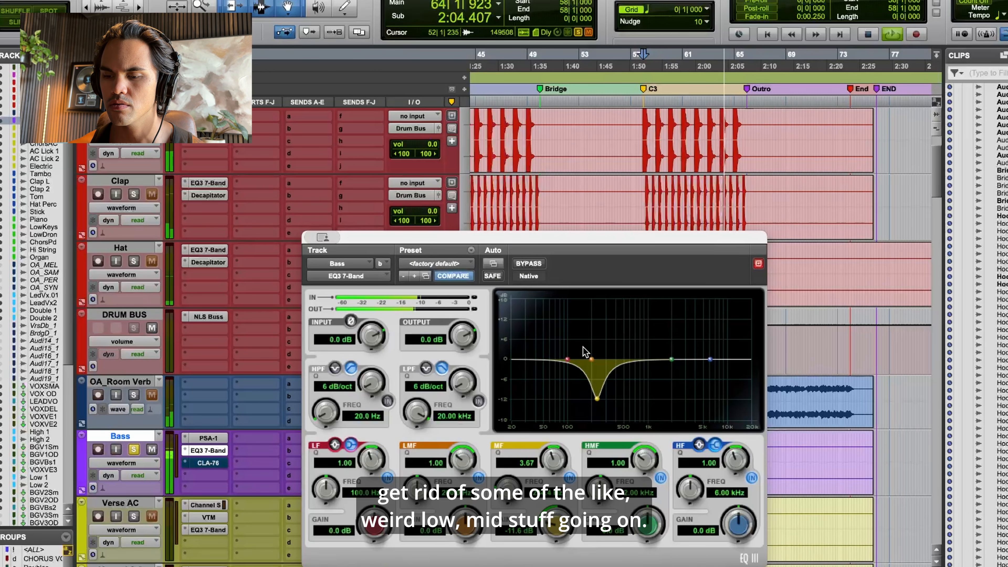
left_click(213, 464)
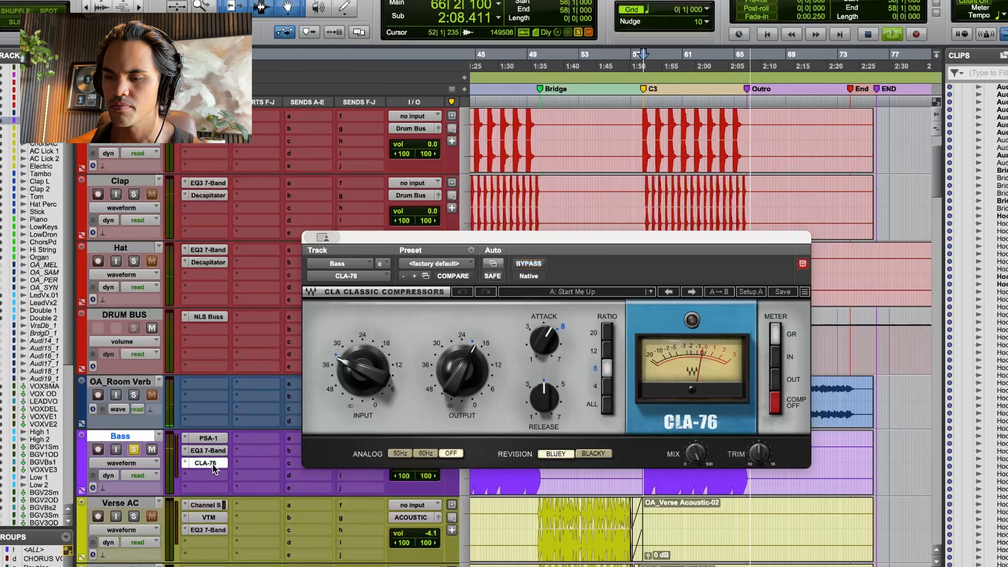
key("space")
key("space")
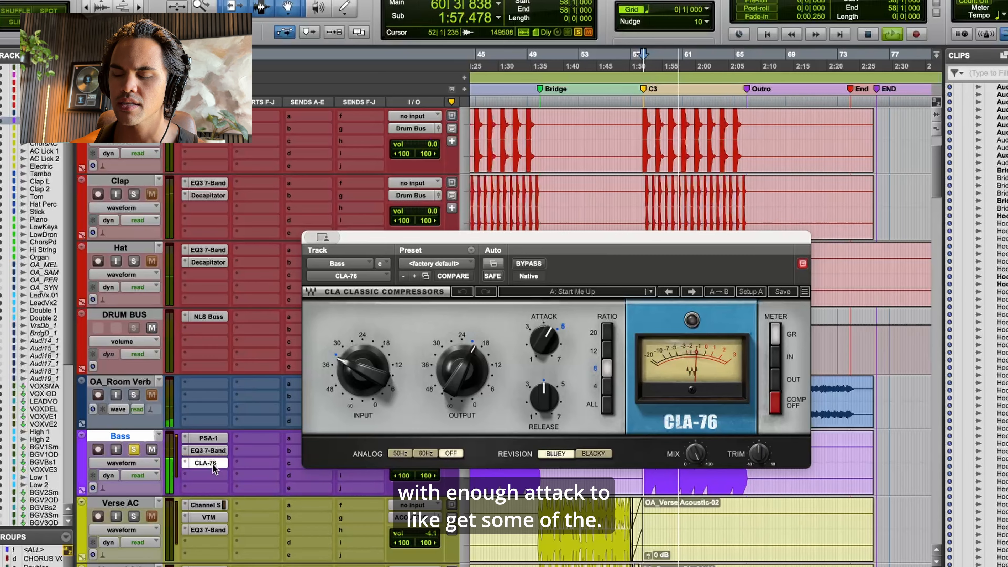
key("space")
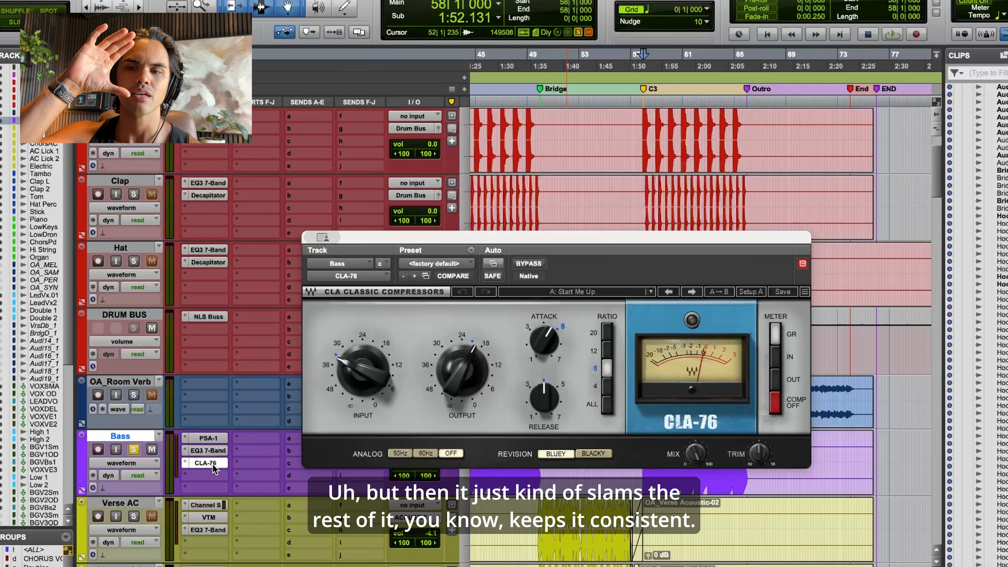
scroll(171, 413, "down", 5)
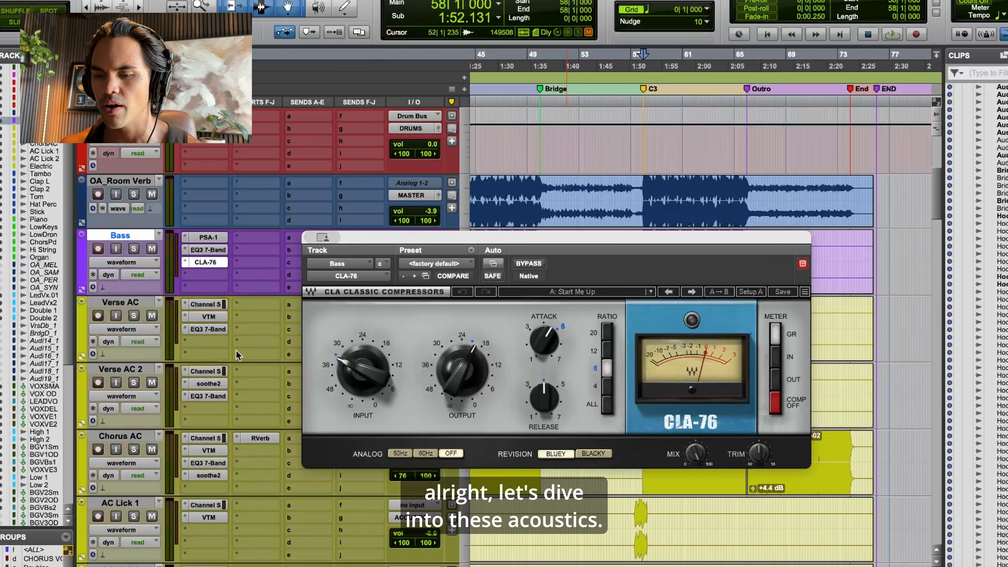
left_click(204, 262)
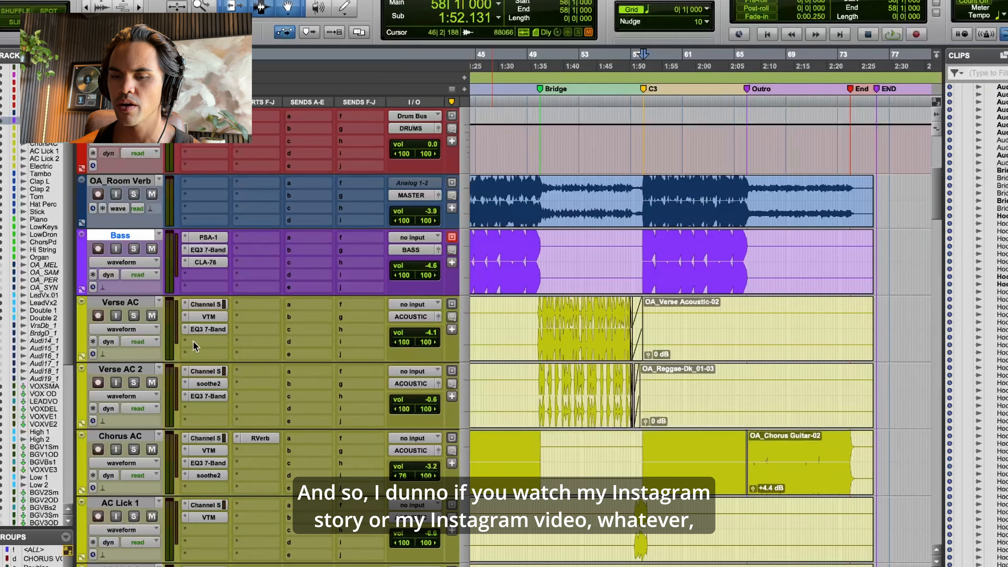
Step: Solo Verse AC and play it from just before the Bridge marker, adding Verse AC 2 to the solo during playback
left_click(134, 316)
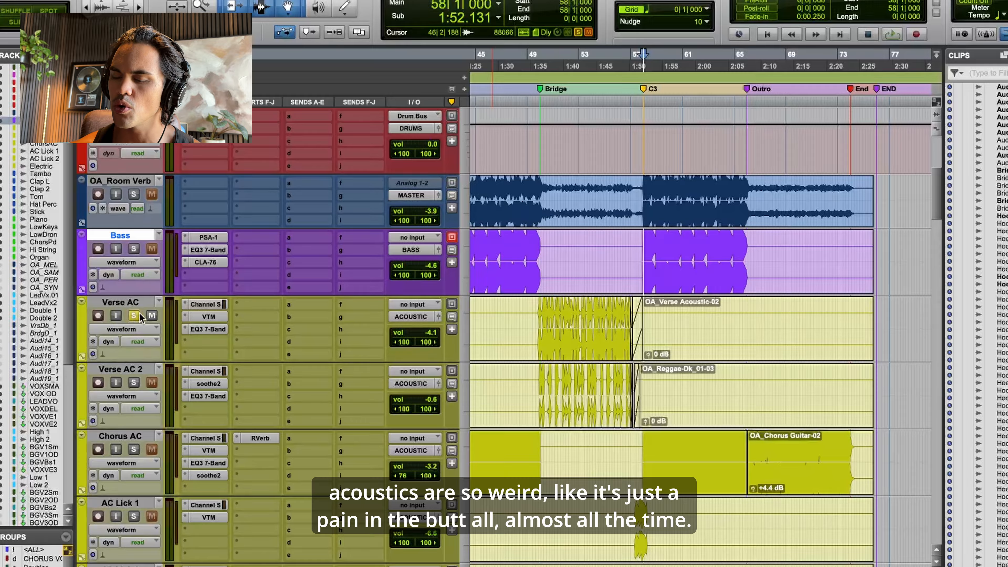
left_click(537, 306)
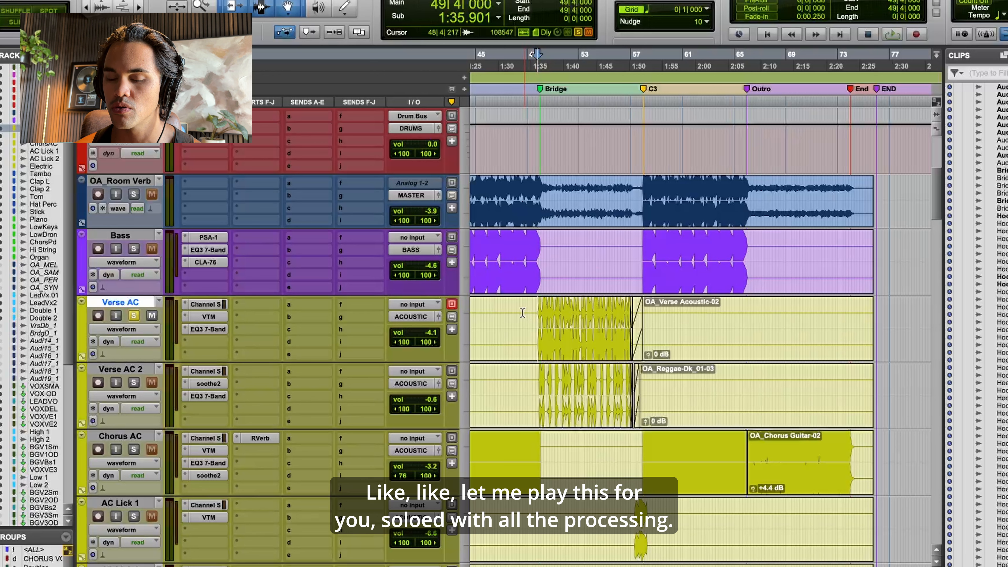
key("space")
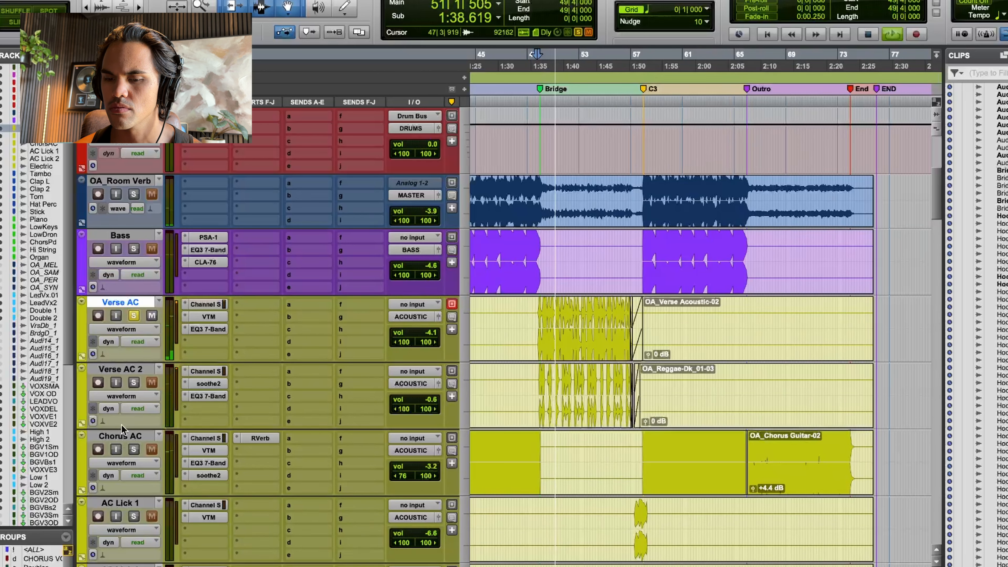
left_click(134, 383)
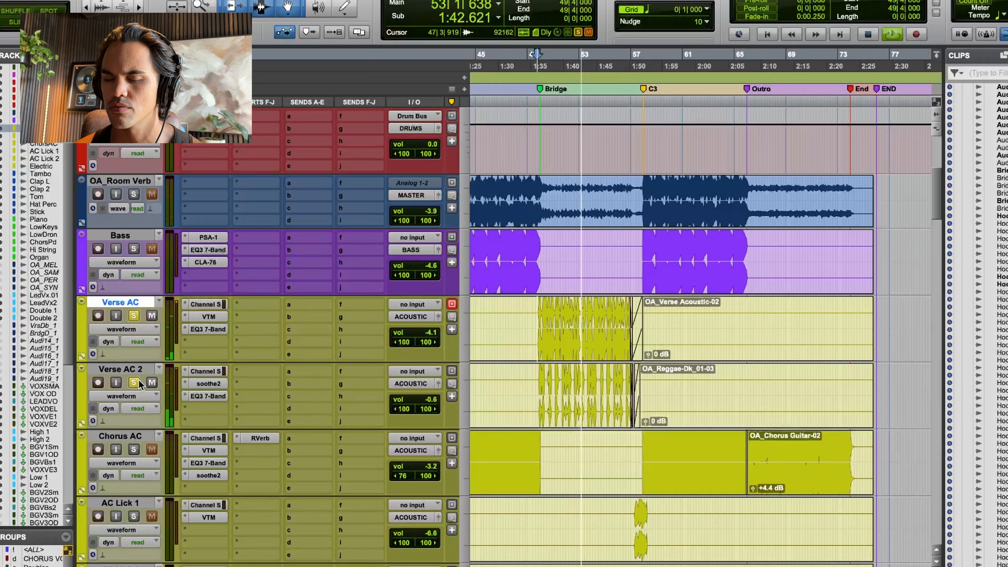
left_click(130, 369, "shift")
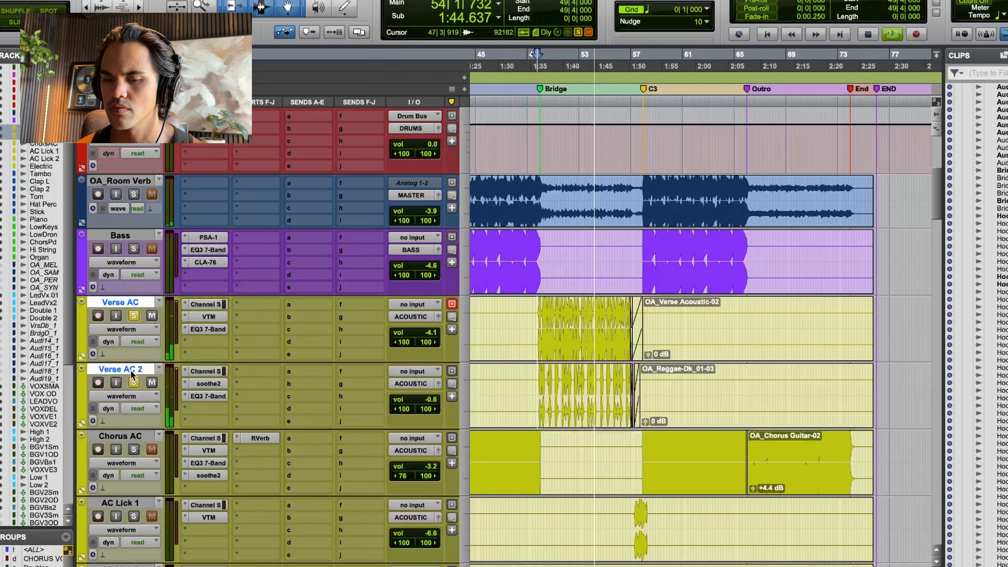
key("space")
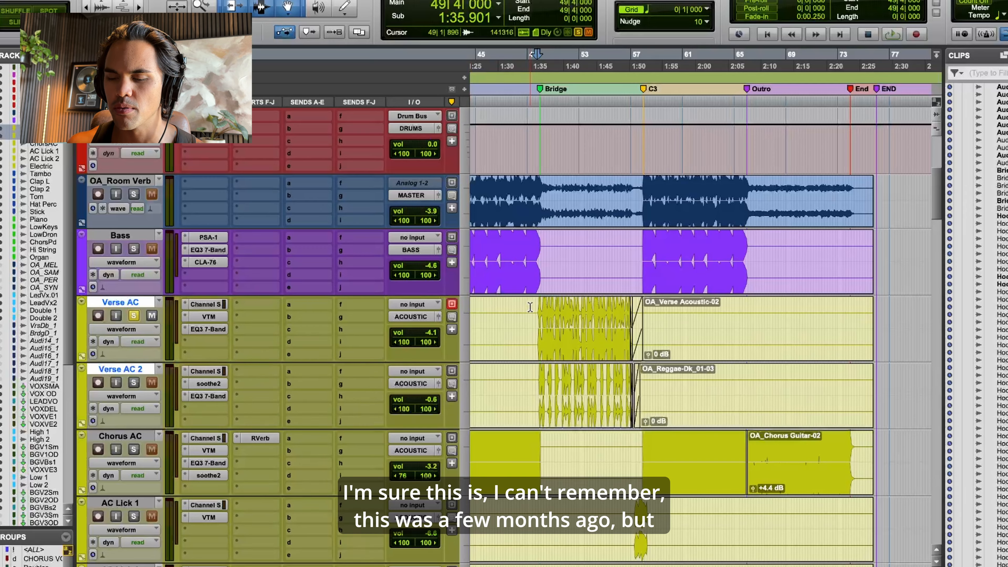
Step: Bypass the VTM and EQ3 7-Band on Verse AC and play from just before the Bridge with its Channel Strip 2 open
left_click(534, 315)
left_click(200, 329)
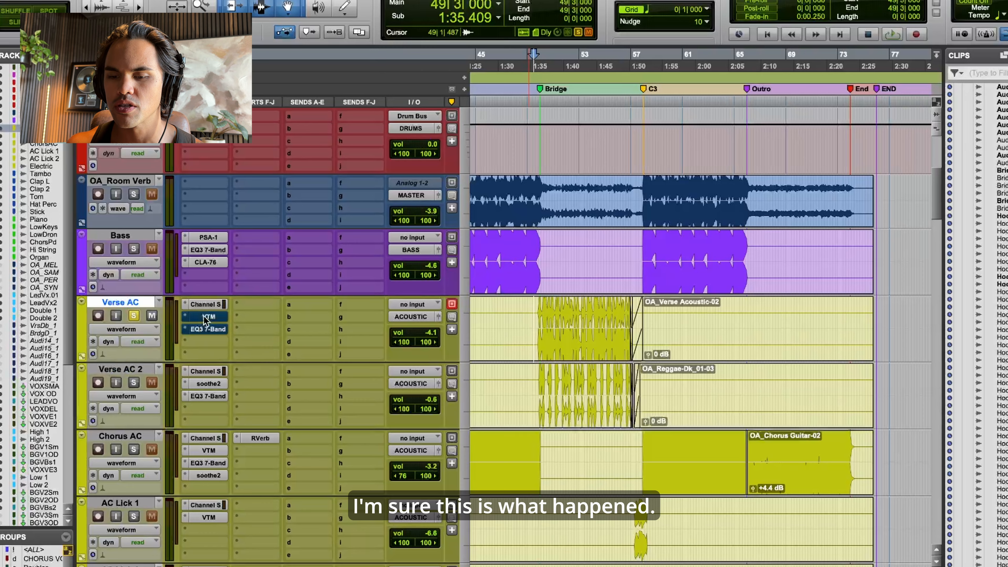
key("space")
left_click(215, 304)
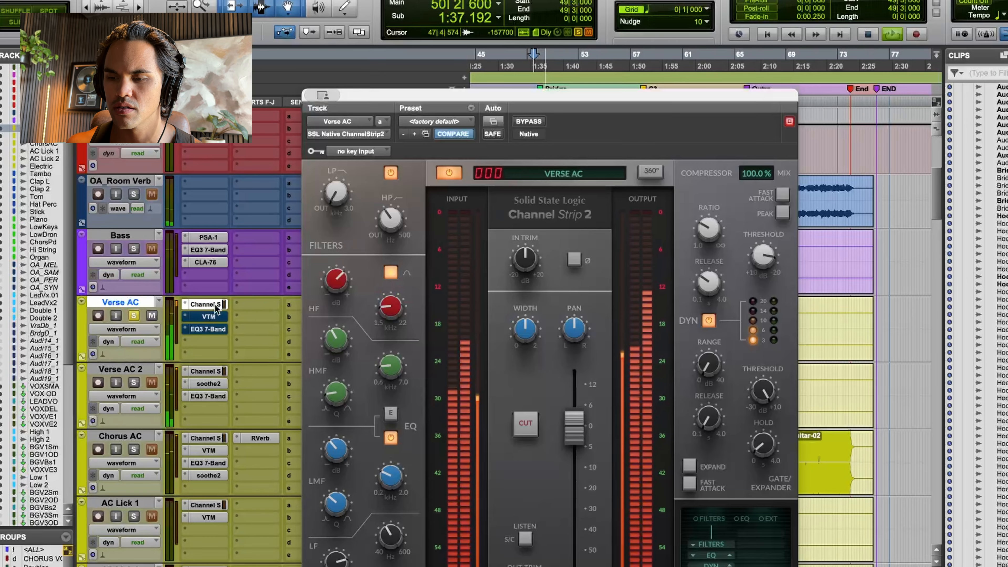
left_click_drag(478, 93, 484, 7)
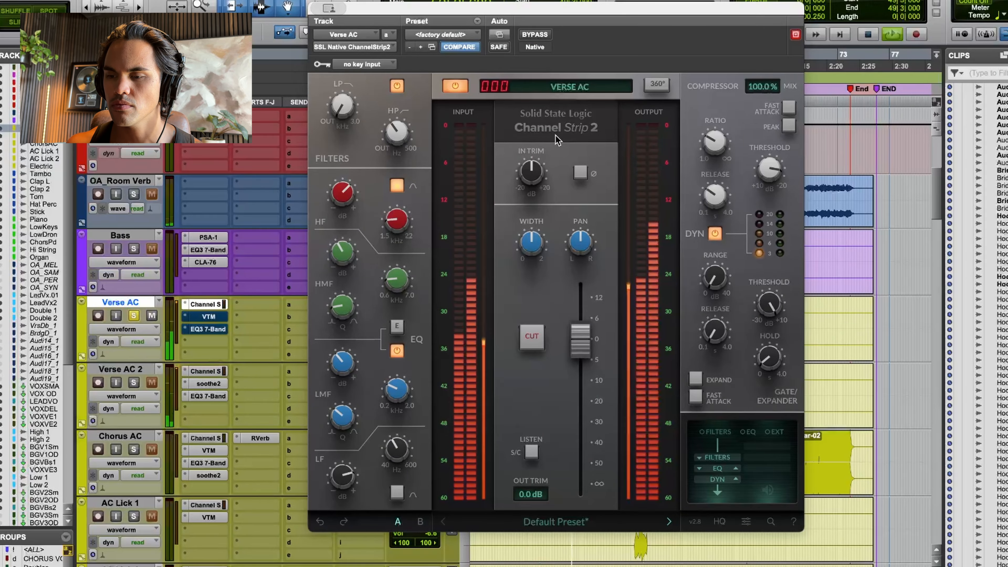
Step: Examine the Virtual Tape Machines and EQ3 7-Band settings on Verse AC and reactivate the bypassed EQ3 7-Band
left_click(206, 313)
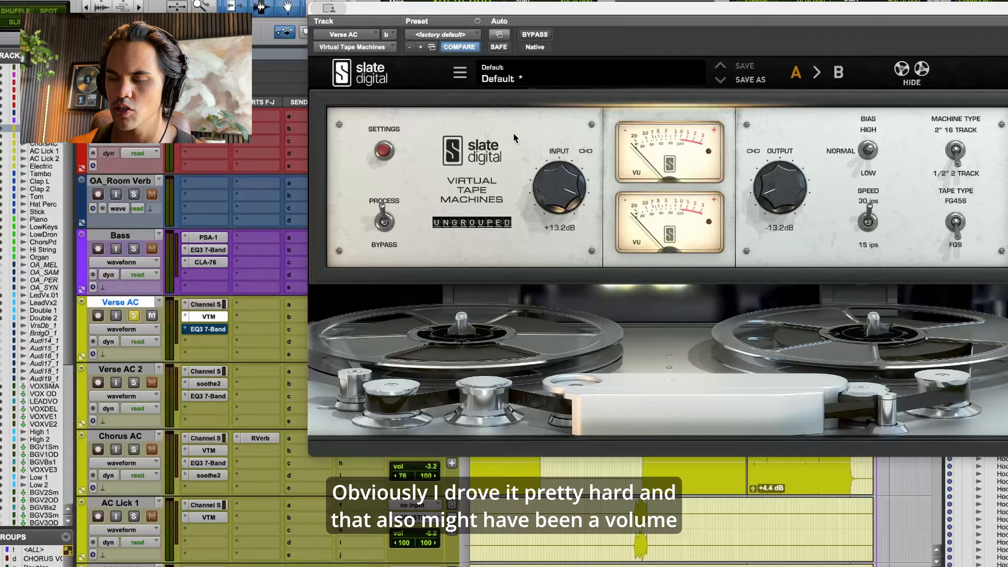
left_click(223, 326)
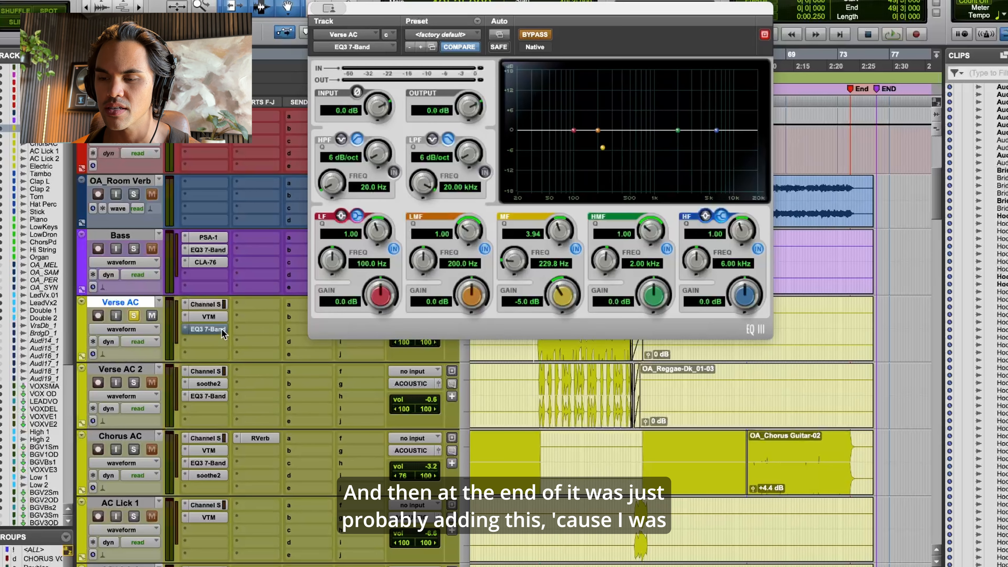
left_click(221, 328, "super")
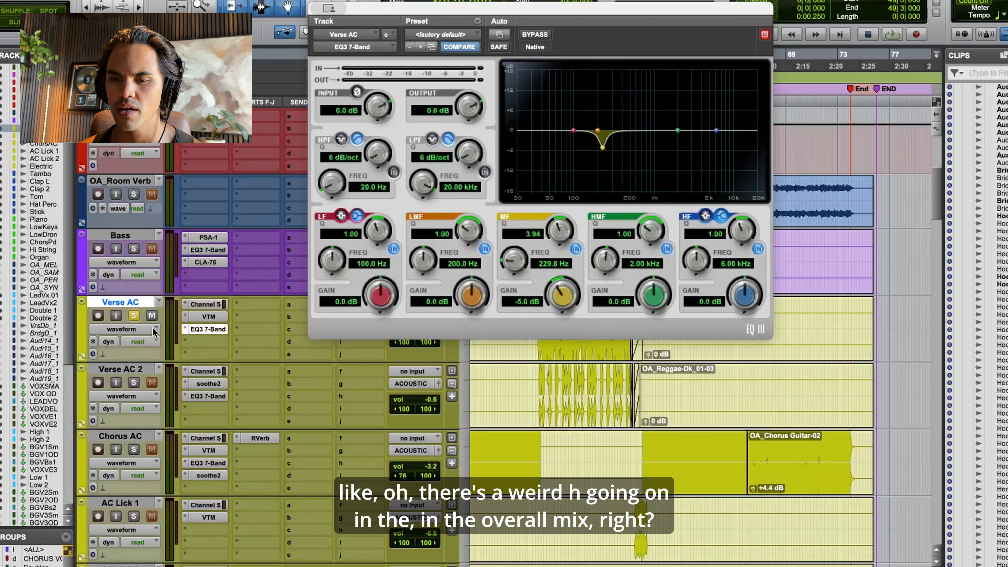
Step: Inspect Channel Strip 2 on Verse AC 2, then audition its soothe2 in playback with the EQ3 7-Band bypassed and the signal being removed isolated
left_click(204, 371)
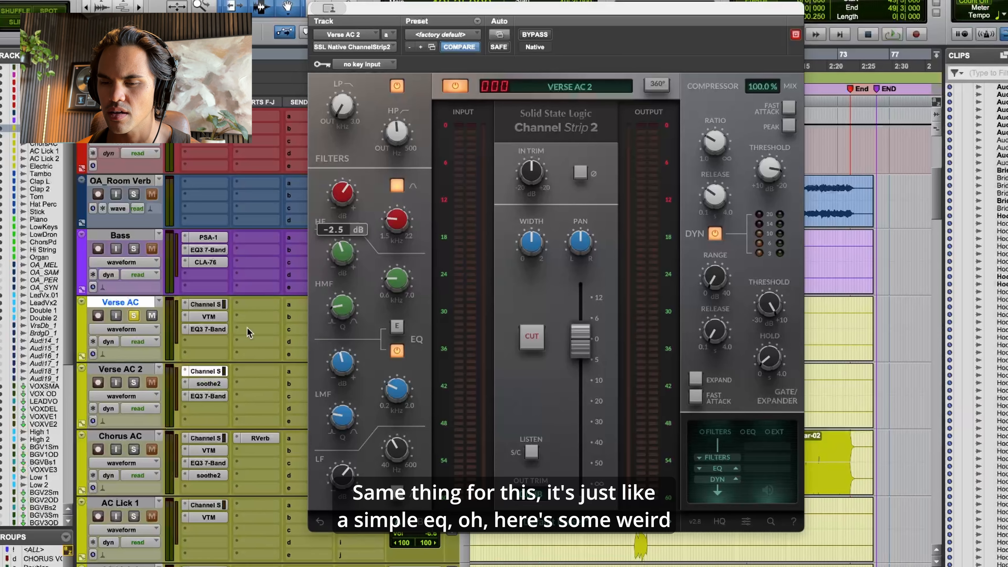
left_click(208, 383)
left_click(134, 381)
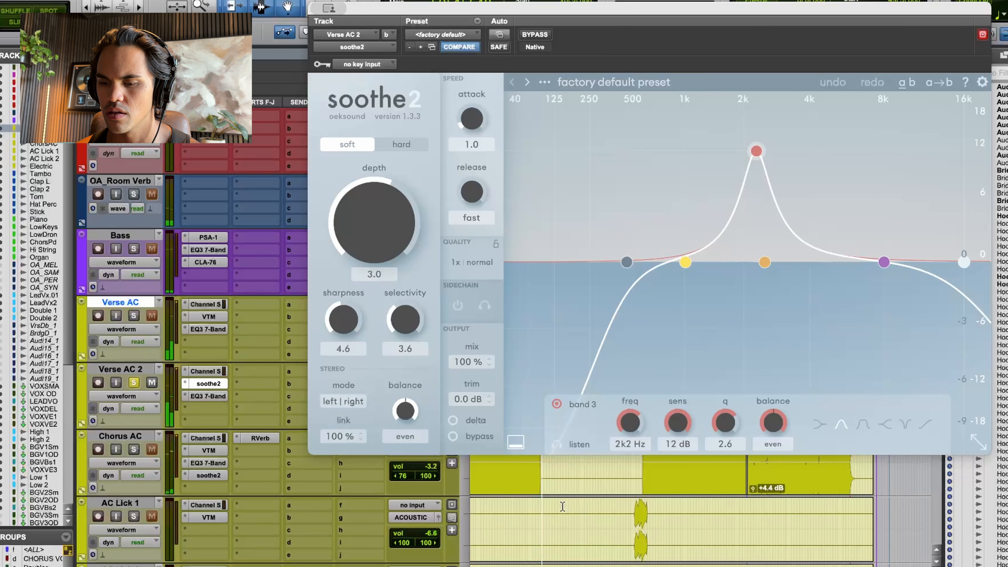
left_click(190, 397)
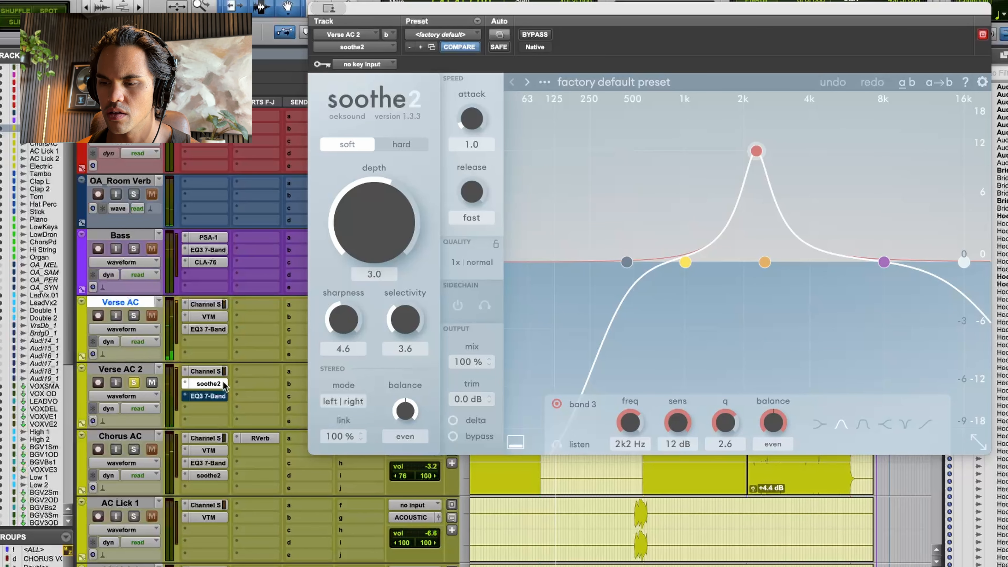
left_click(584, 444)
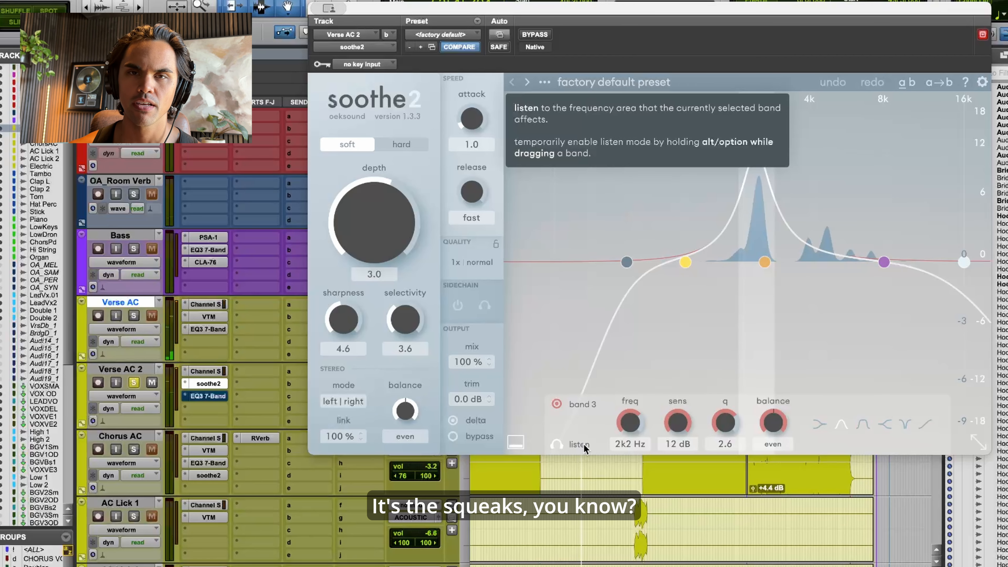
left_click(583, 443)
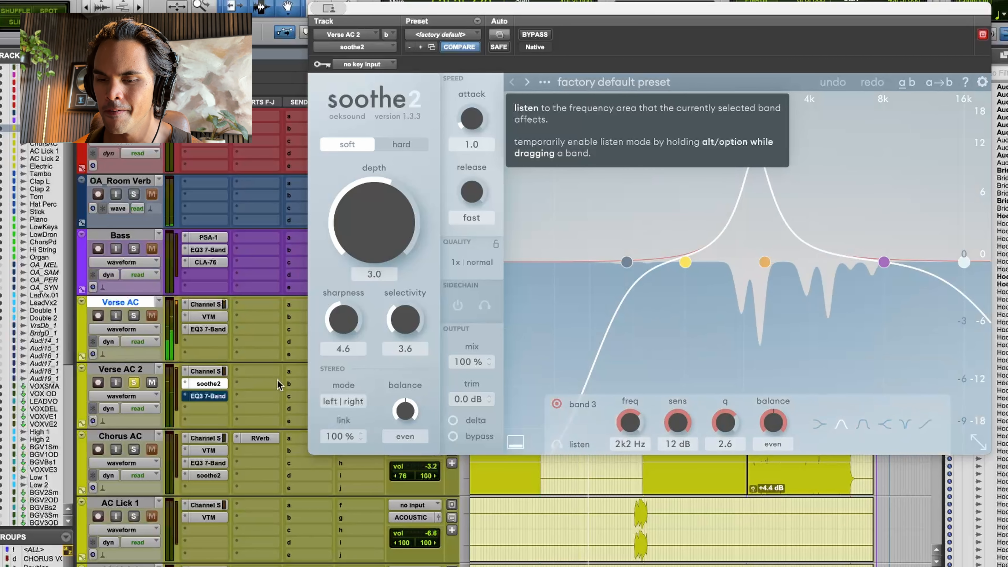
Step: Compare the EQ3 7-Band settings on Verse AC 2 with those on Verse AC
left_click(200, 396)
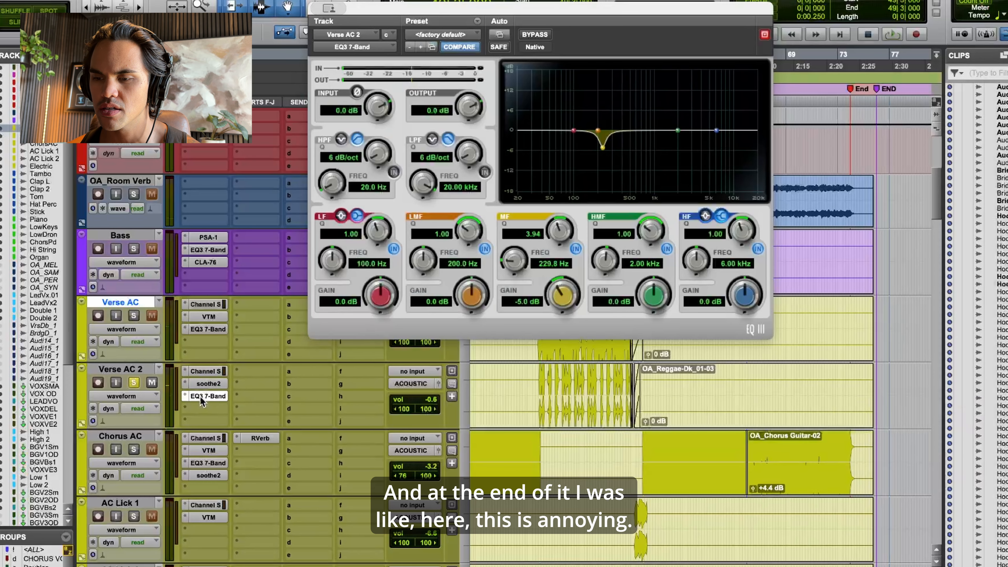
left_click(217, 329)
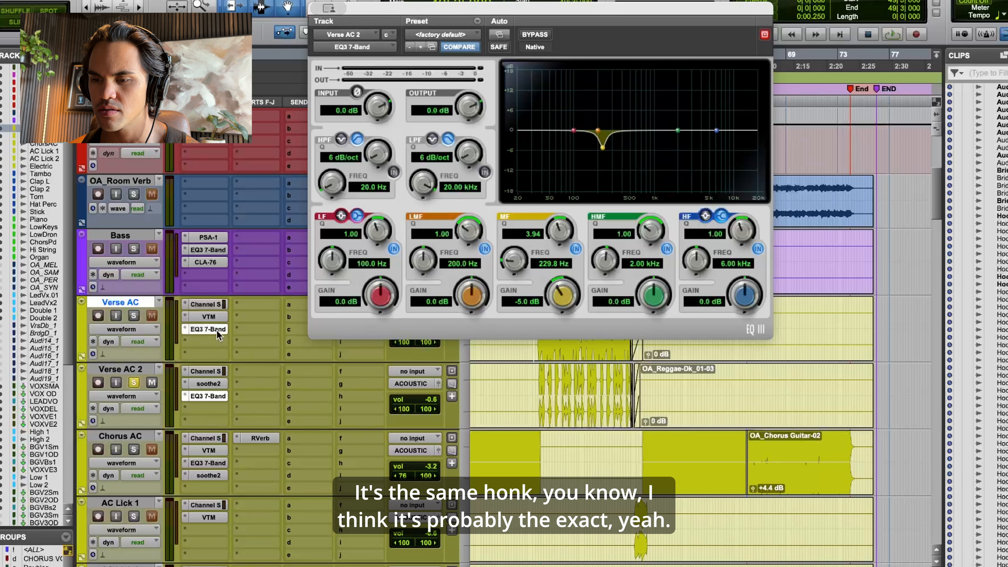
left_click(208, 396)
Step: Solo Chorus AC, examine its Channel Strip, VTM, EQ3 7-Band and soothe2 inserts, and recheck the EQ3 7-Band on Verse AC 2
left_click(134, 448)
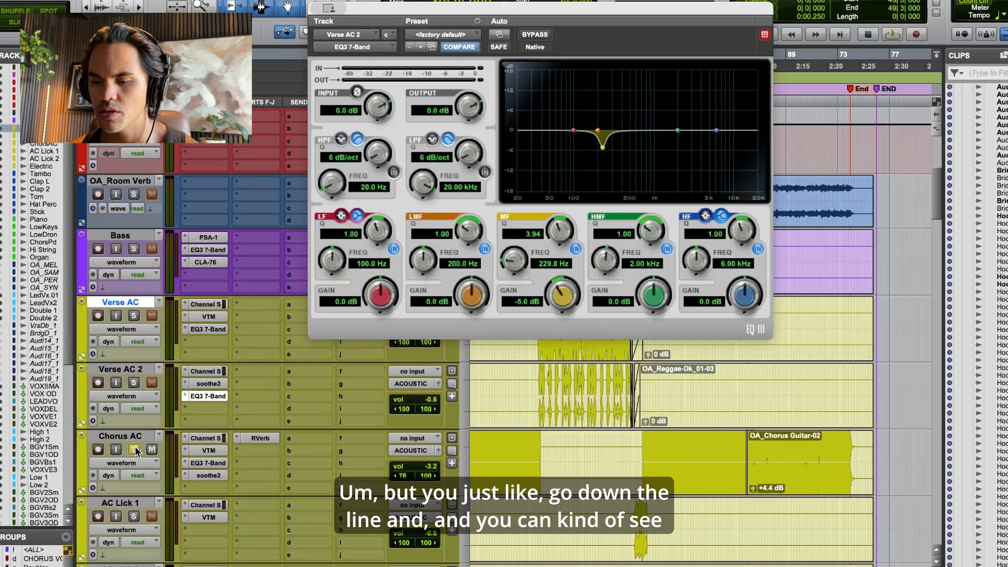
left_click(210, 437)
left_click(209, 450)
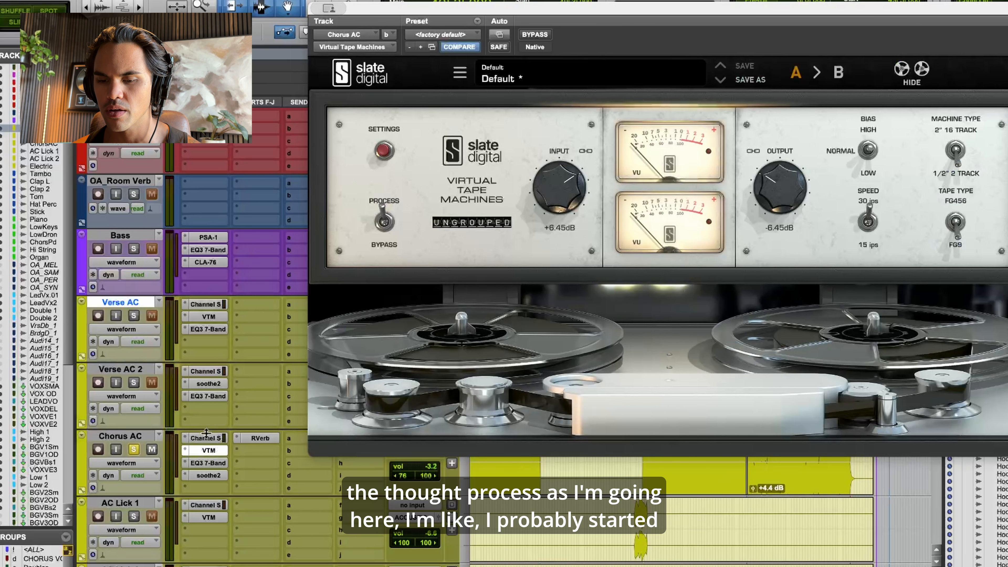
left_click(194, 438)
left_click(202, 451)
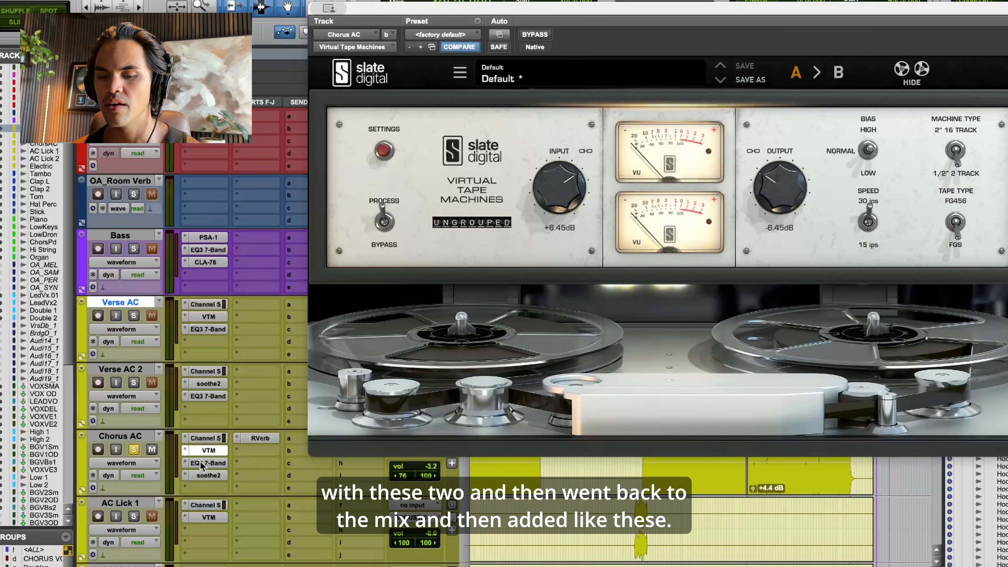
left_click(202, 463)
left_click(205, 475)
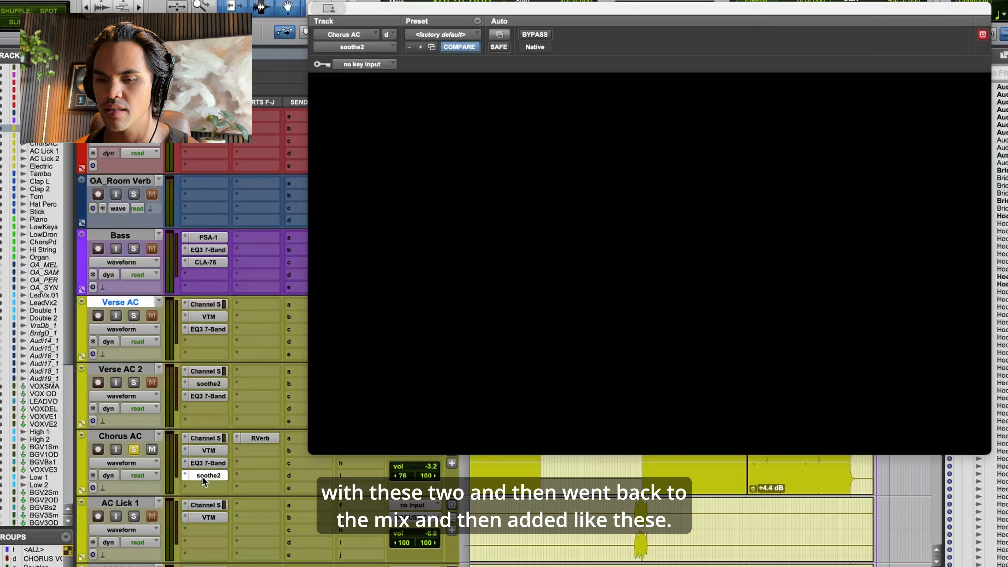
left_click(209, 463)
left_click(206, 475)
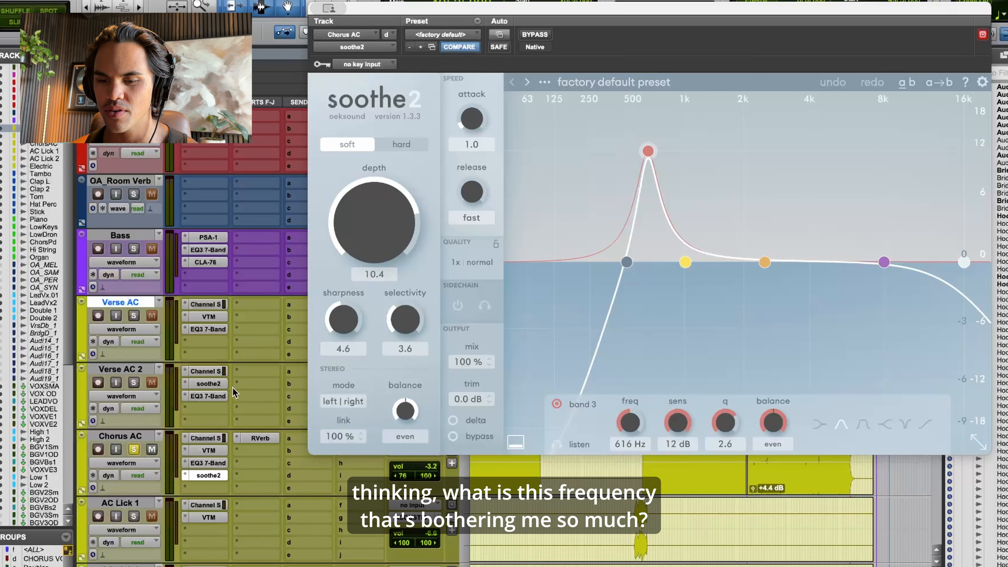
left_click(208, 396)
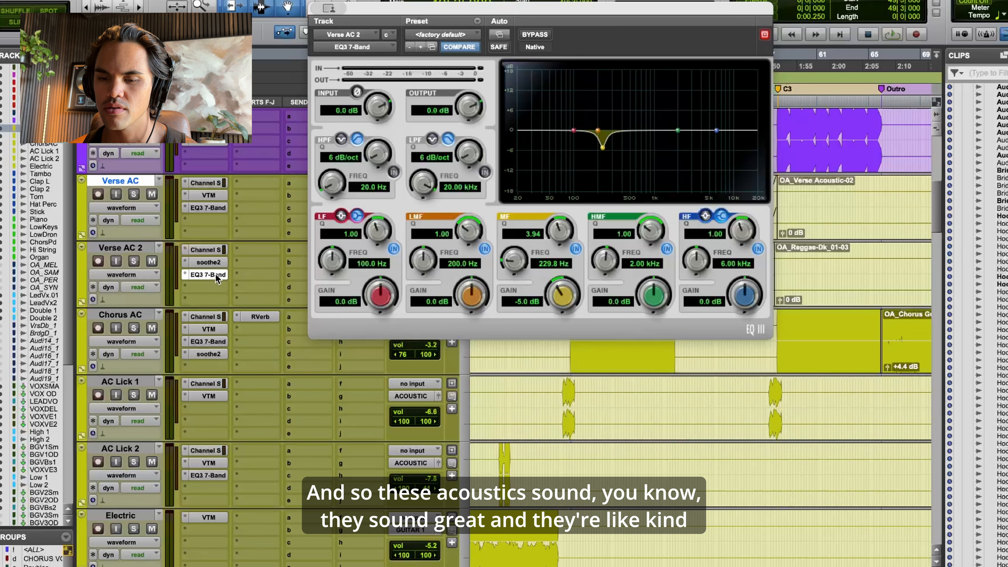
left_click(216, 275)
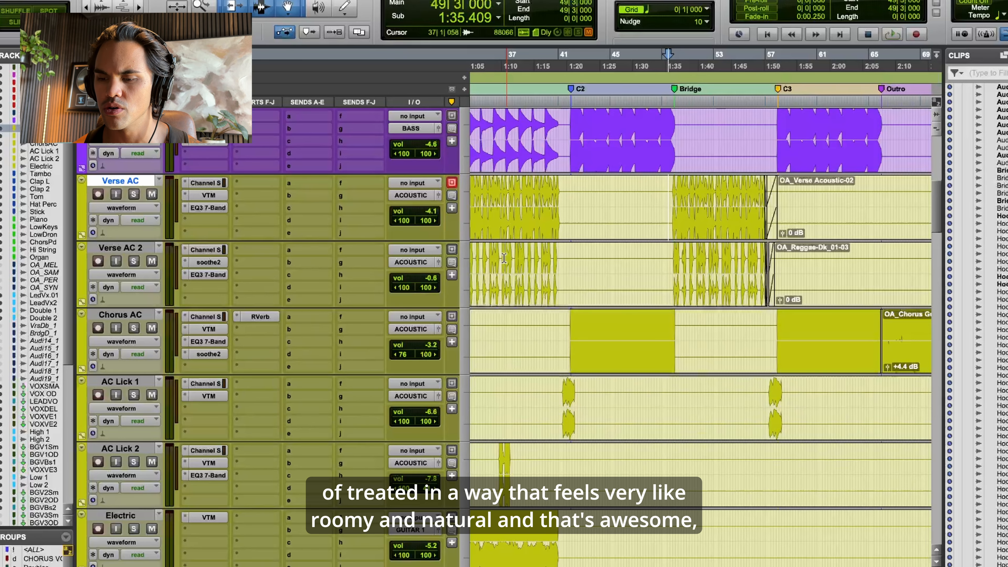
Step: Solo AC Lick 1, AC Lick 2 and Electric and play the AC Lick 2 riff from bar 32, beat 2
scroll(659, 423, "left", 5)
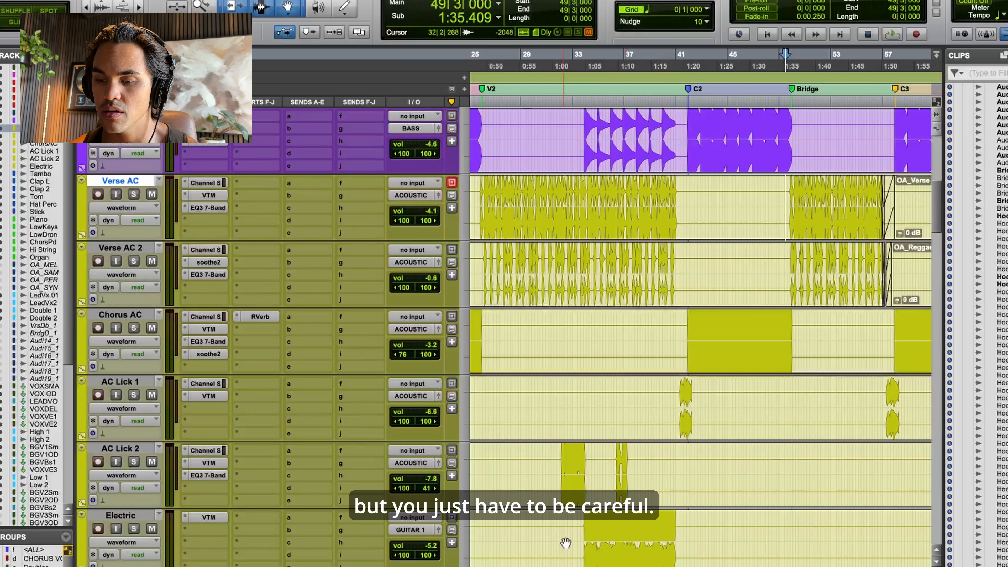
left_click(582, 528)
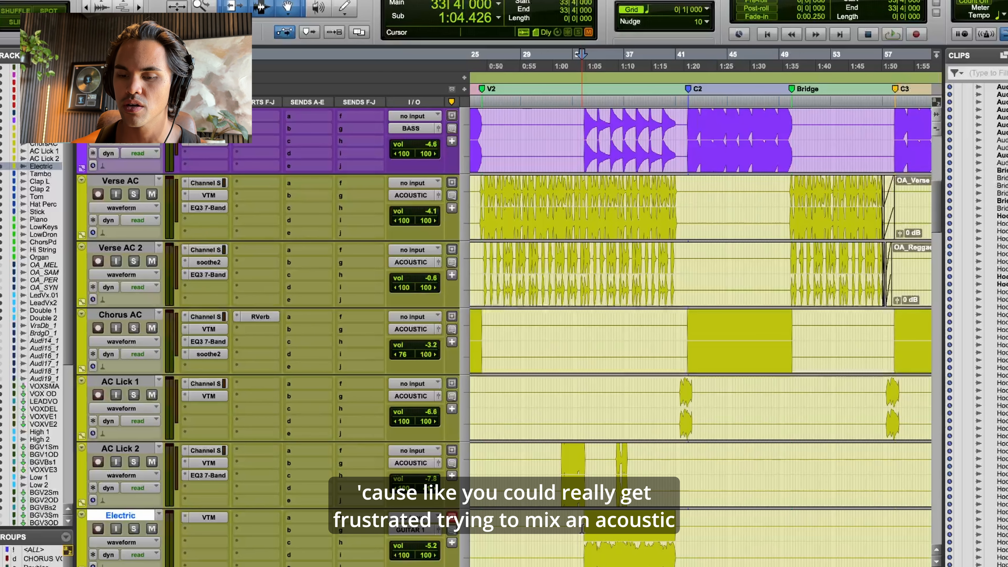
scroll(581, 528, "down", 3)
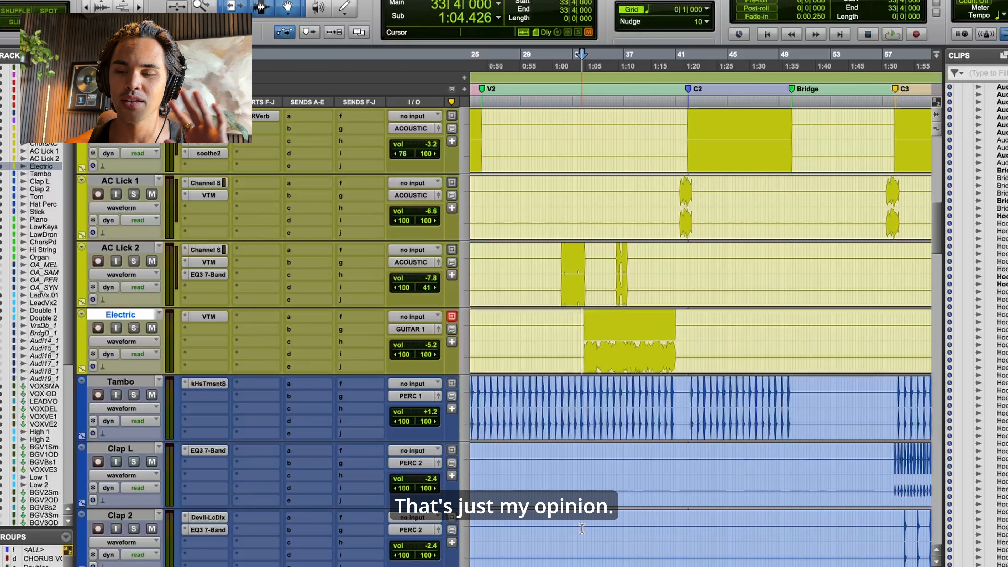
left_click(133, 327)
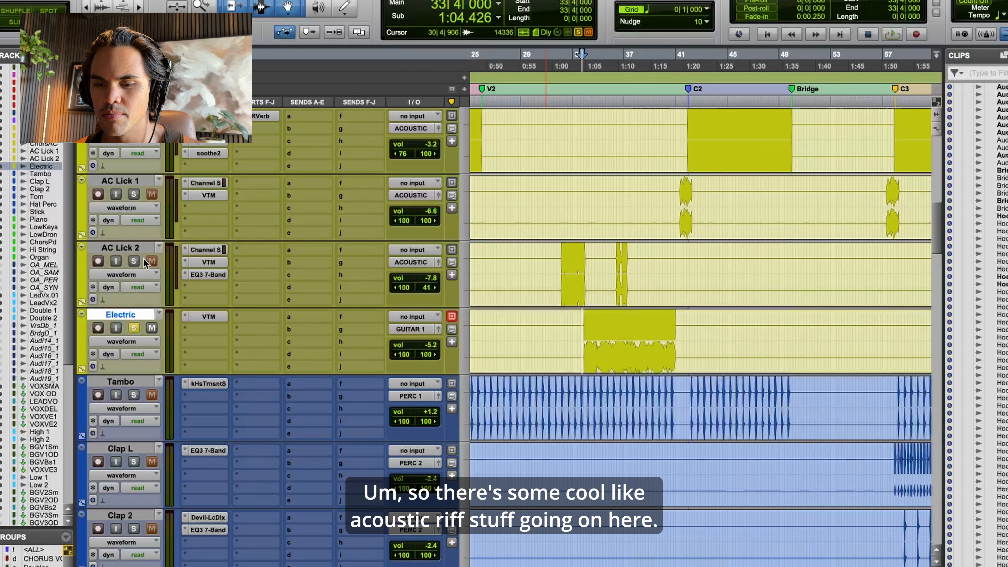
left_click(562, 254)
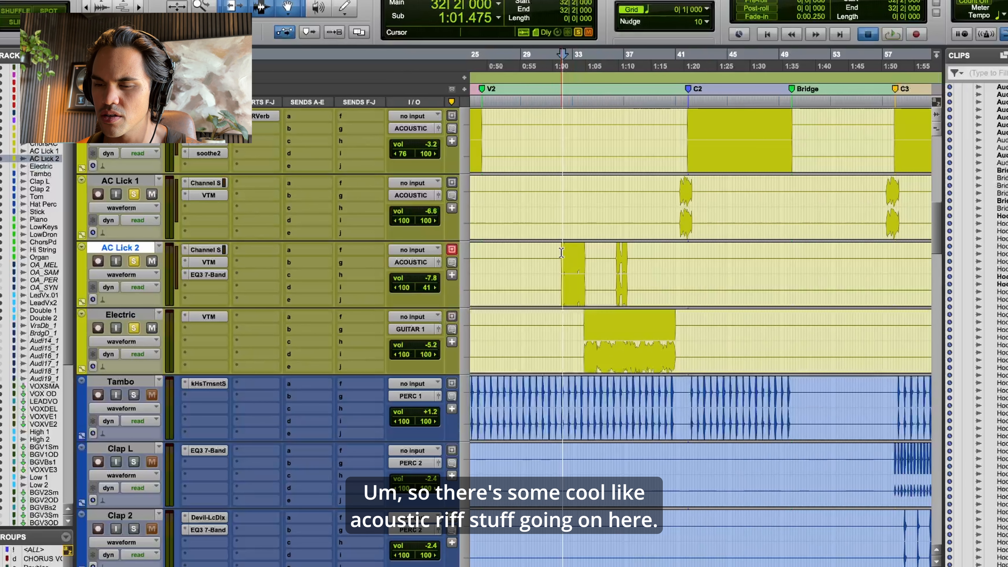
key("space")
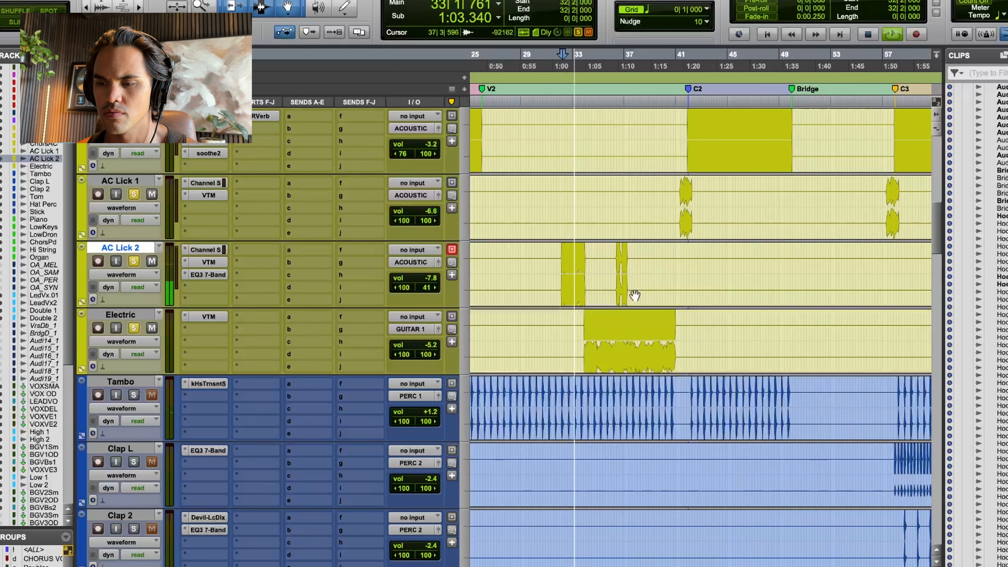
key("space")
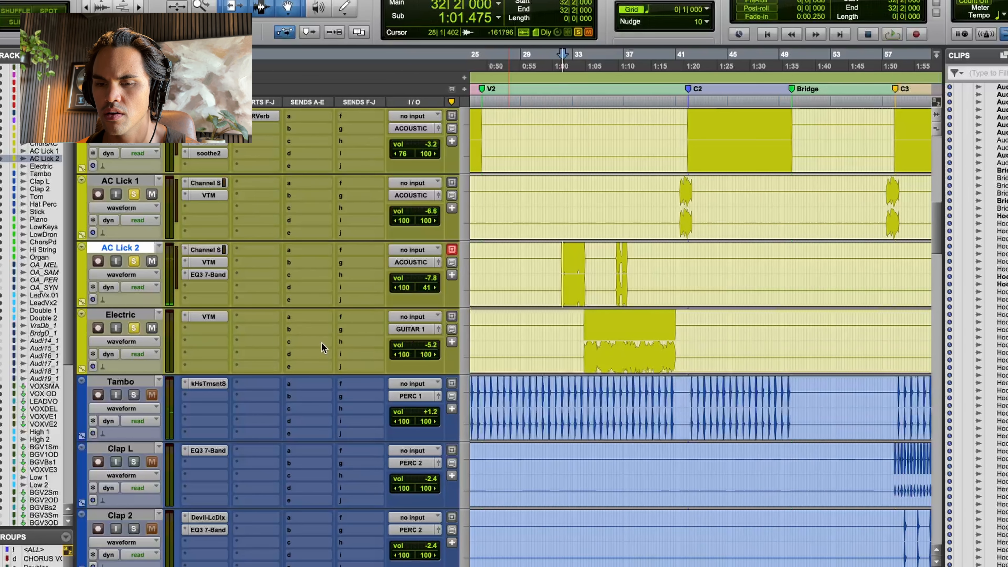
Step: Play only the soloed Electric track from bar 34 and compare its VTM bypassed and active
left_click(133, 328)
left_click(585, 330)
key("space")
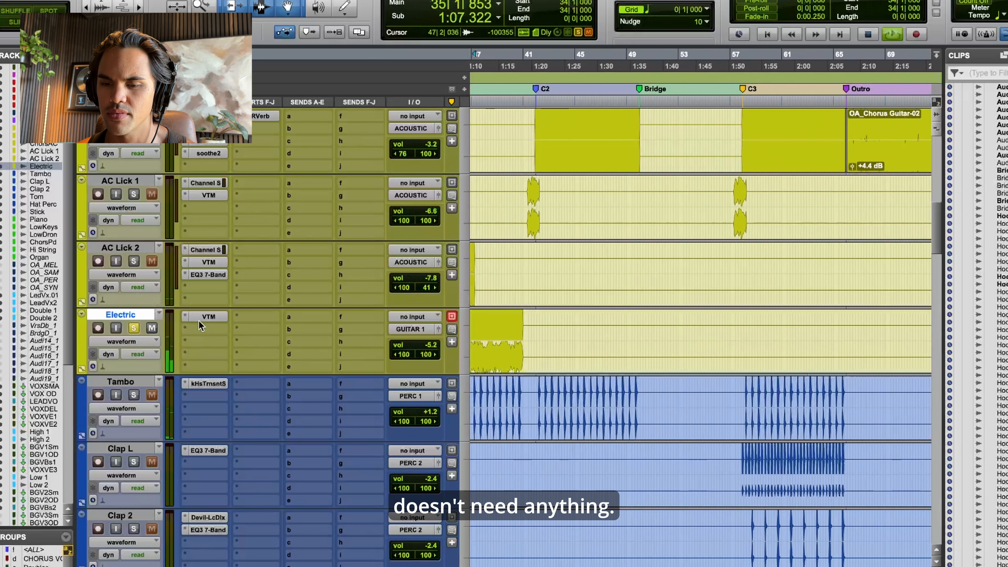
left_click(199, 320)
left_click(199, 320)
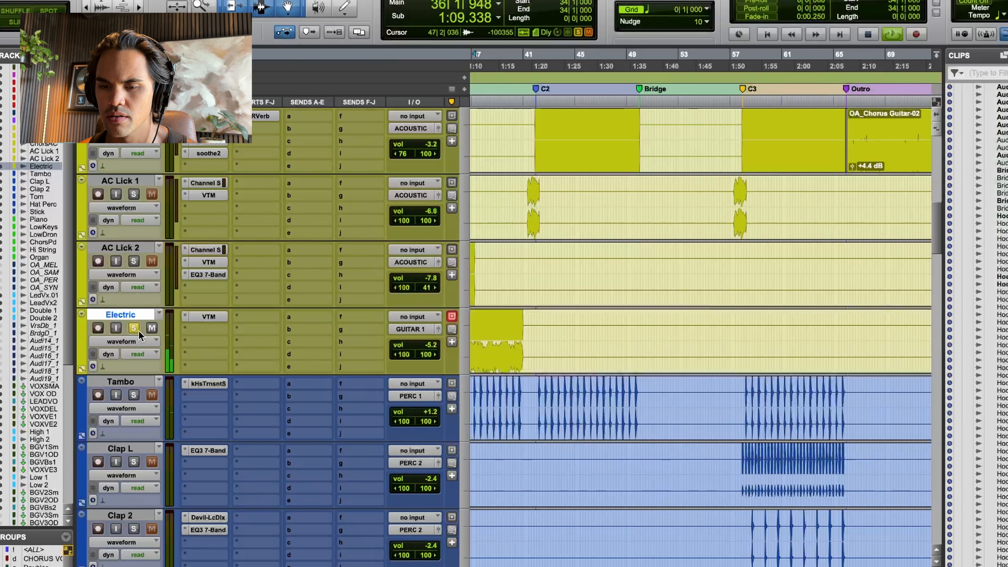
Step: Solo all the acoustic and electric guitar tracks and play them together from bar 34
key("space")
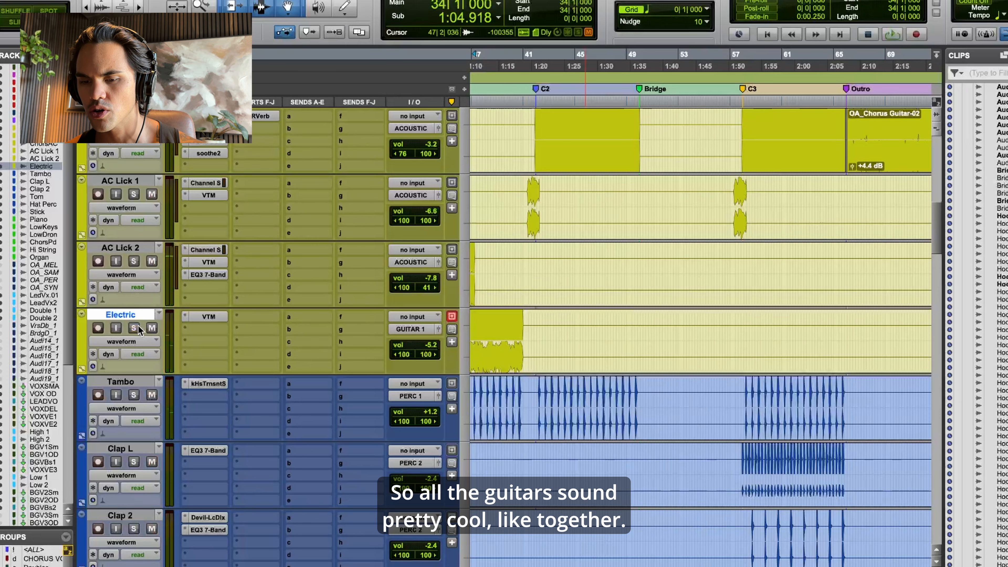
left_click(134, 327)
scroll(139, 327, "up", 2)
left_click(133, 328)
key("space")
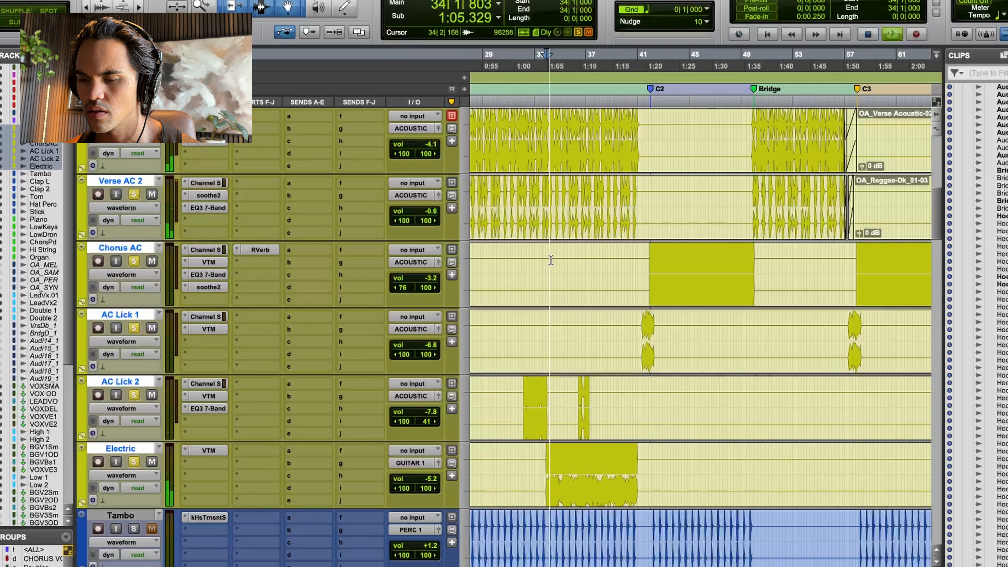
Step: Add Bass and the drum tracks to the soloed guitars and listen to the whole group together
scroll(550, 260, "up", 3)
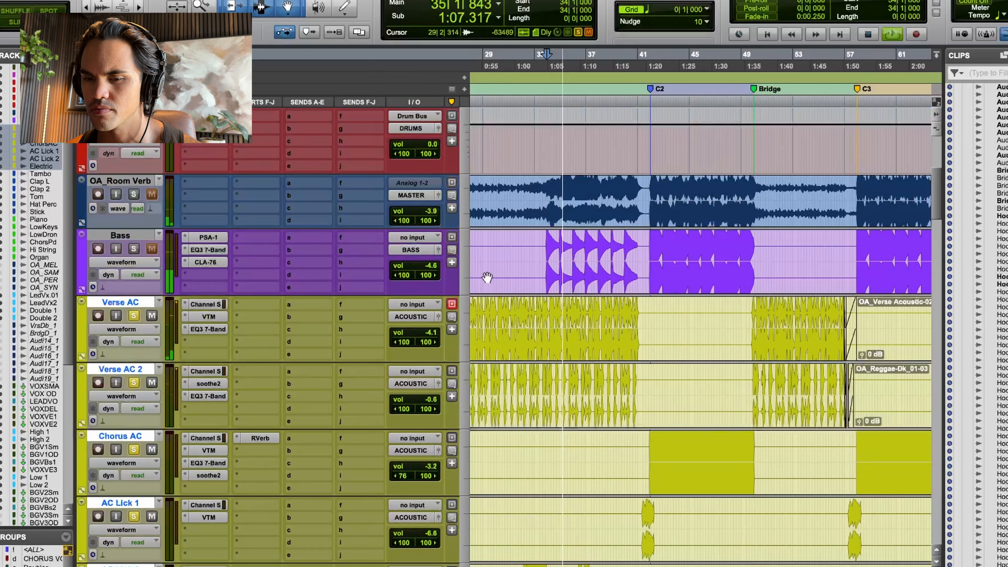
left_click(133, 248)
scroll(134, 250, "up", 3)
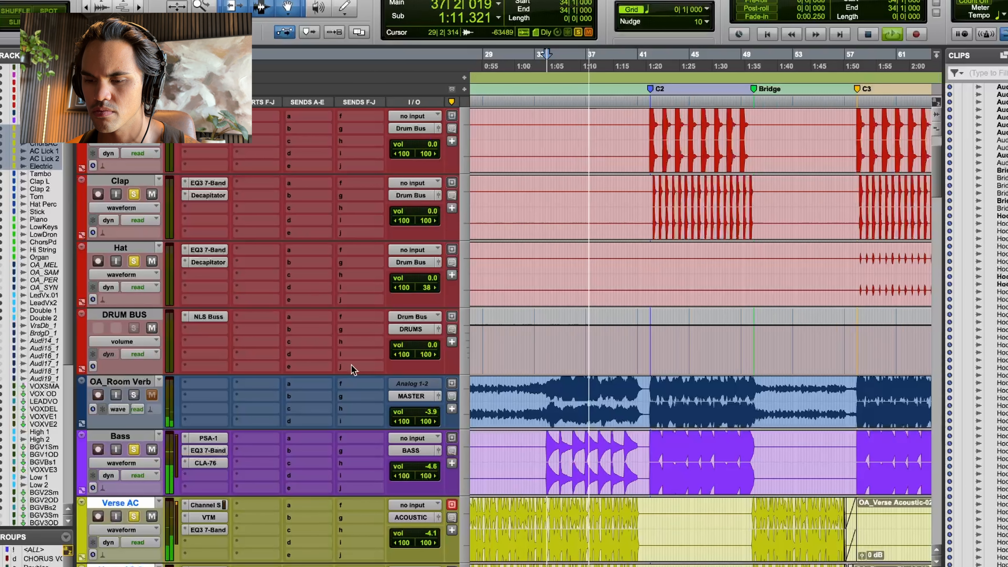
scroll(351, 364, "down", 3)
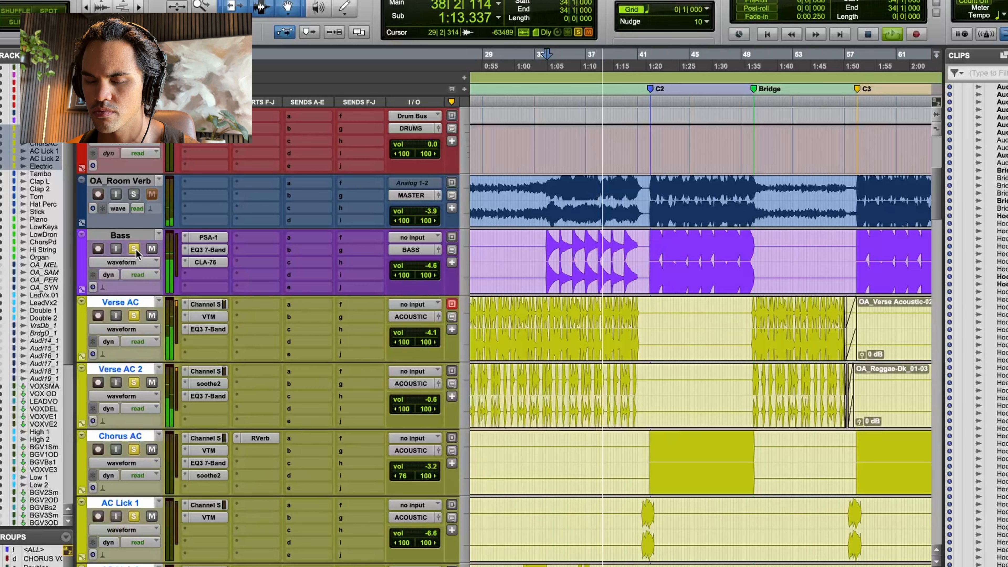
key("space")
Step: Clear the solos and examine the EQ3 7-Band on Clap L and the kHs Transient Shaper on Tambo
scroll(339, 328, "down", 7)
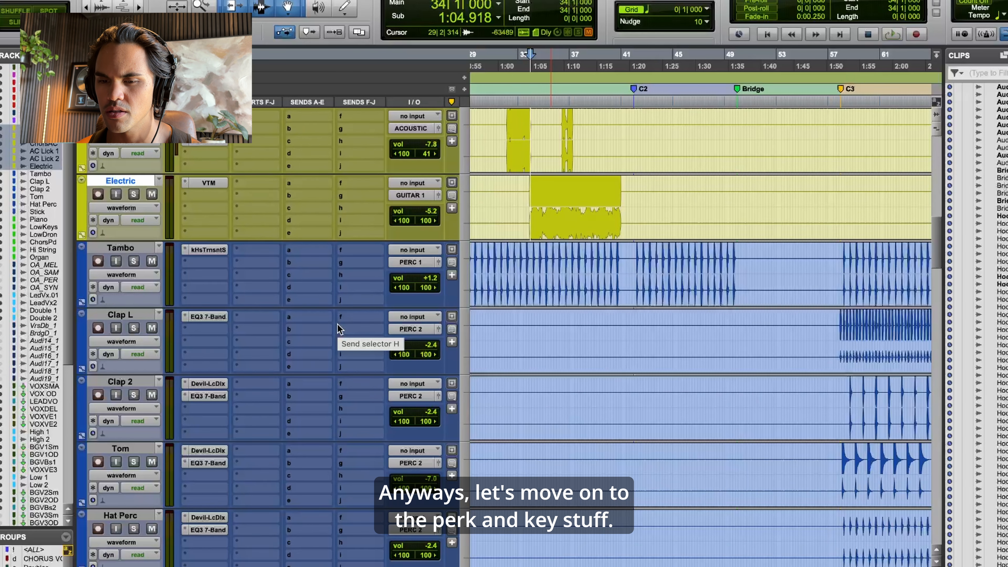
left_click(518, 288)
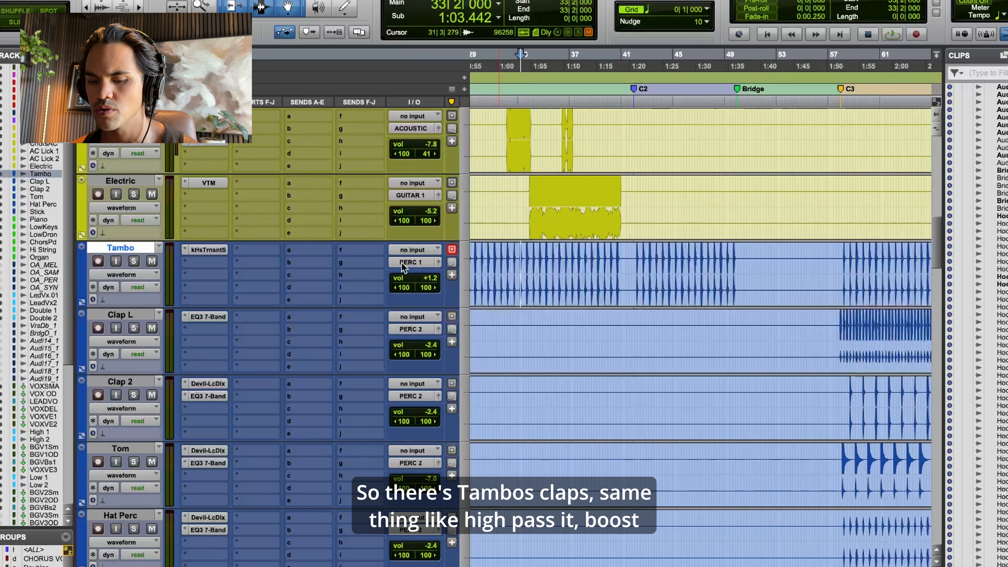
left_click(213, 316)
left_click(220, 250)
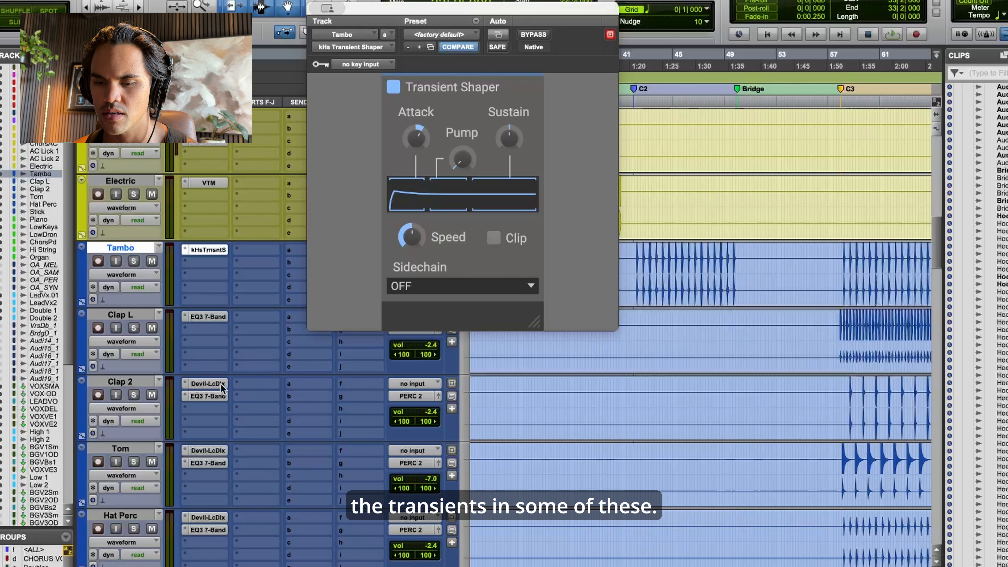
Step: Solo Clap 2, play it from bar 58, beat 3, and compare its Devil-Loc Deluxe and EQ3 7-Band bypassed and active
left_click(133, 395)
left_click(208, 384)
left_click(848, 397)
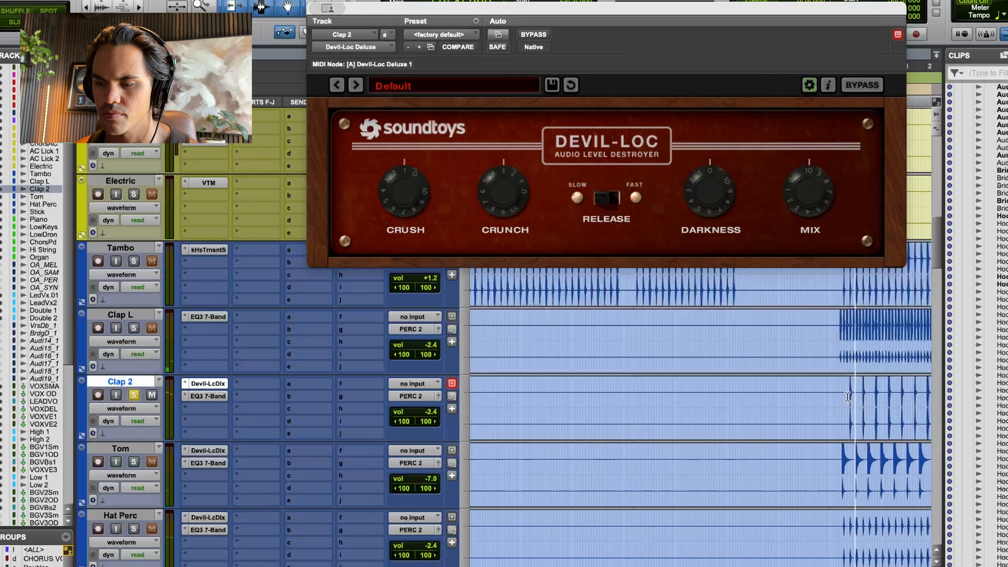
left_click(219, 384, "super")
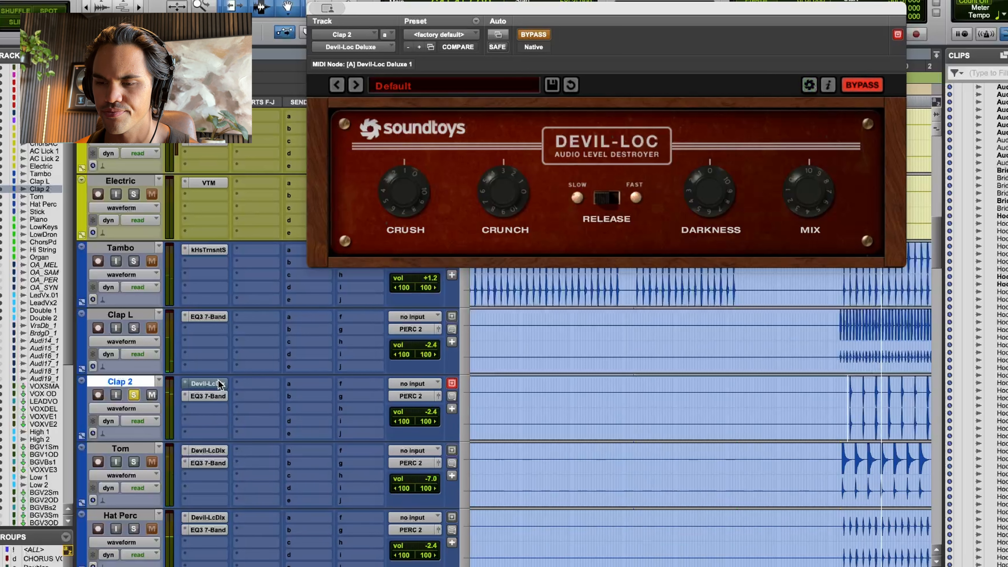
left_click(219, 384, "super")
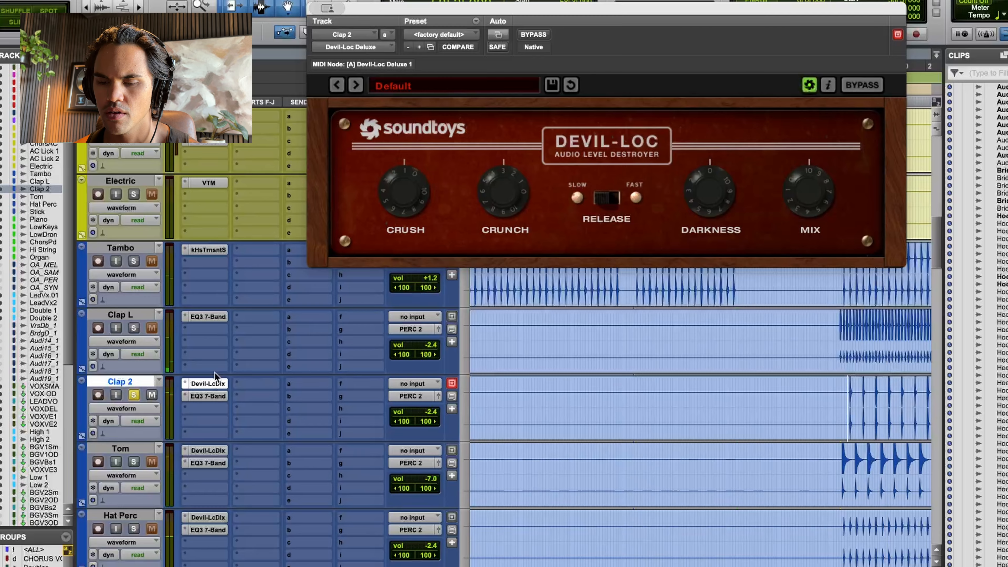
left_click(204, 395)
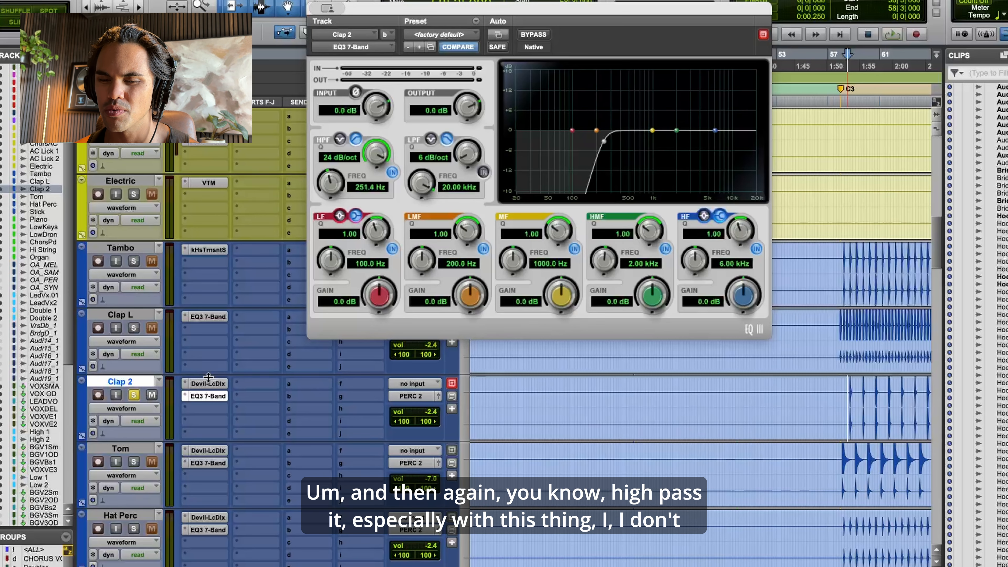
left_click(207, 383)
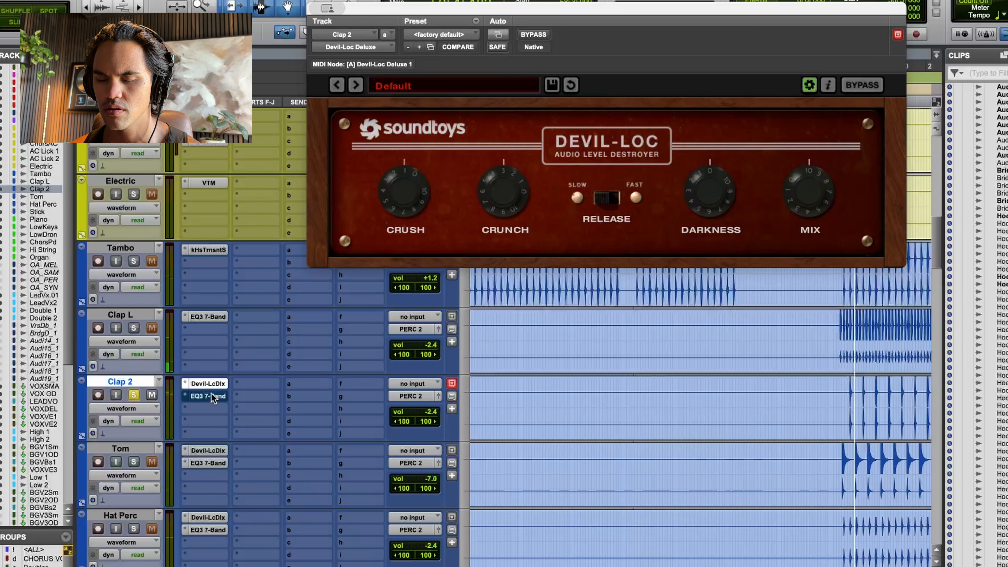
Step: Solo Tom, Hat Perc and Stick along with Clap 2, inspect Tom's Devil-Loc Deluxe, and select the first few Tom hits at C3
left_click(139, 448)
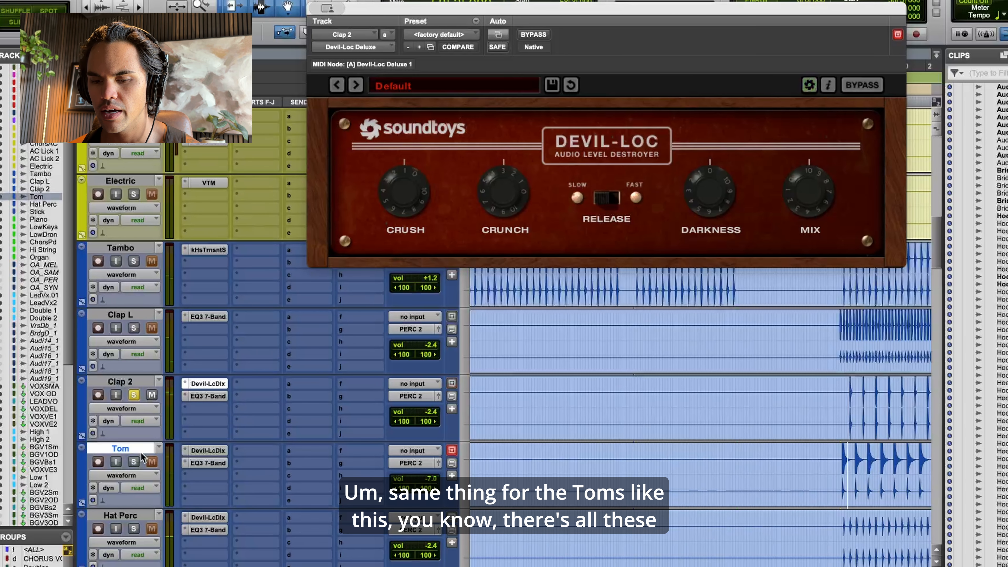
scroll(141, 456, "down", 3)
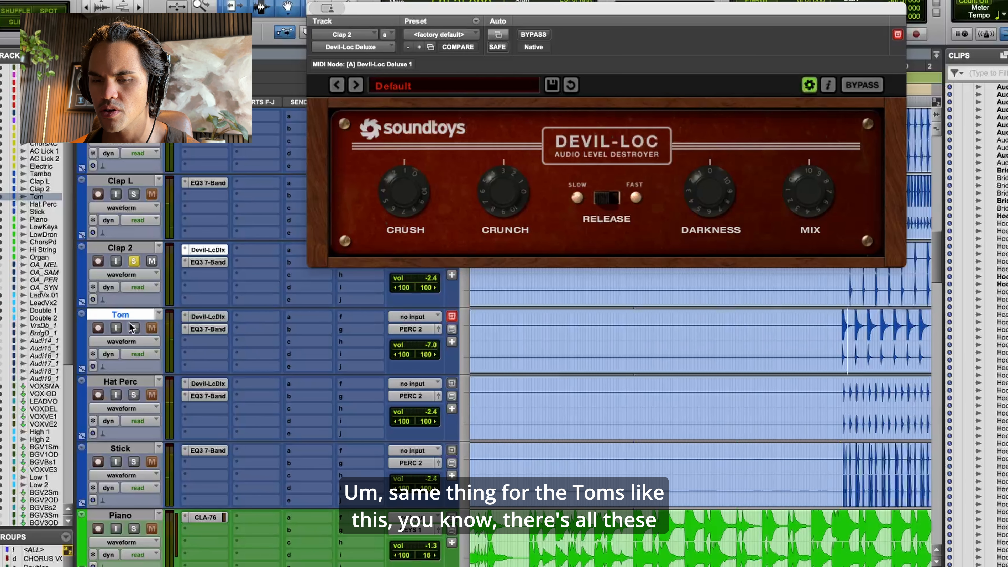
left_click(133, 395)
left_click(133, 462)
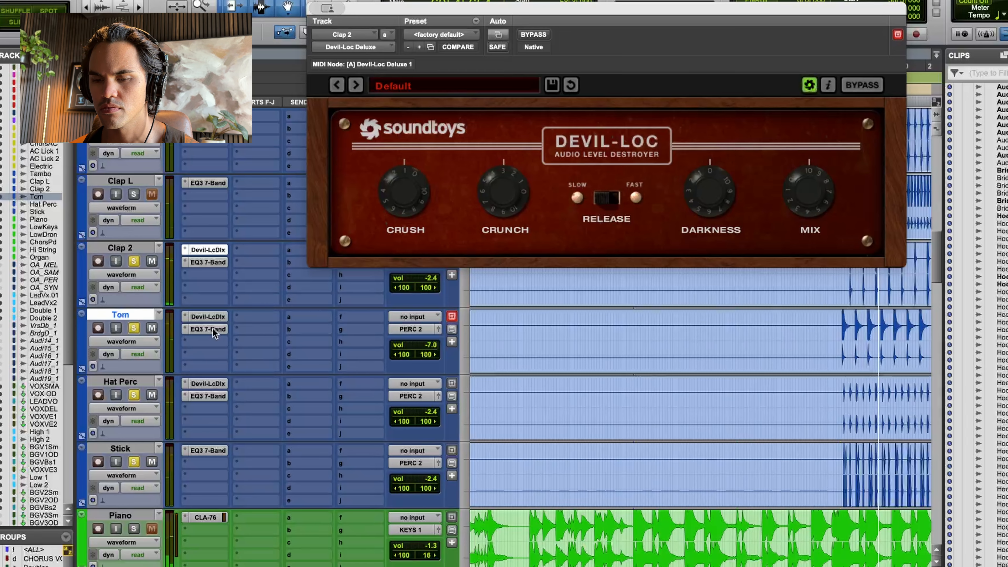
left_click(207, 317)
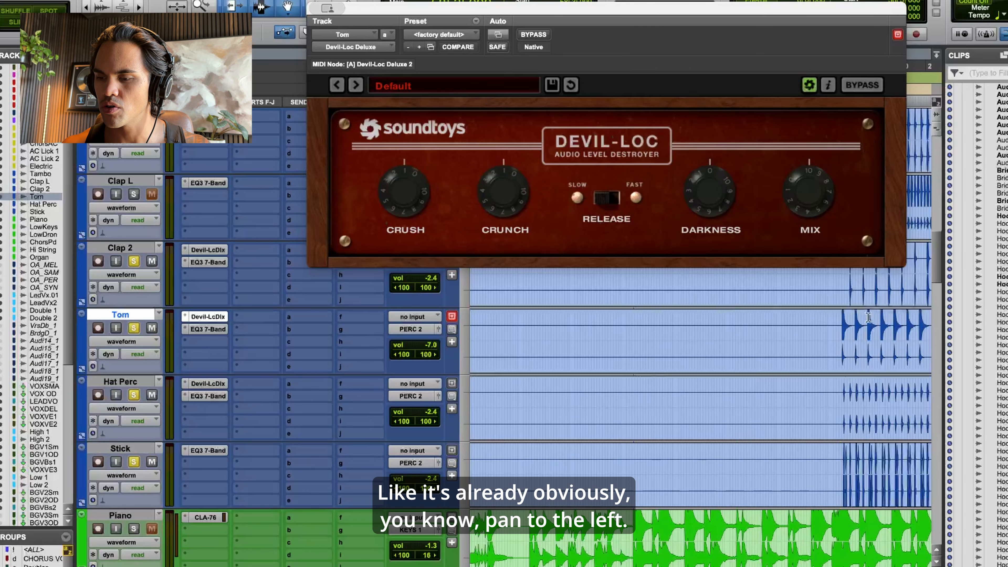
left_click_drag(840, 325, 887, 327)
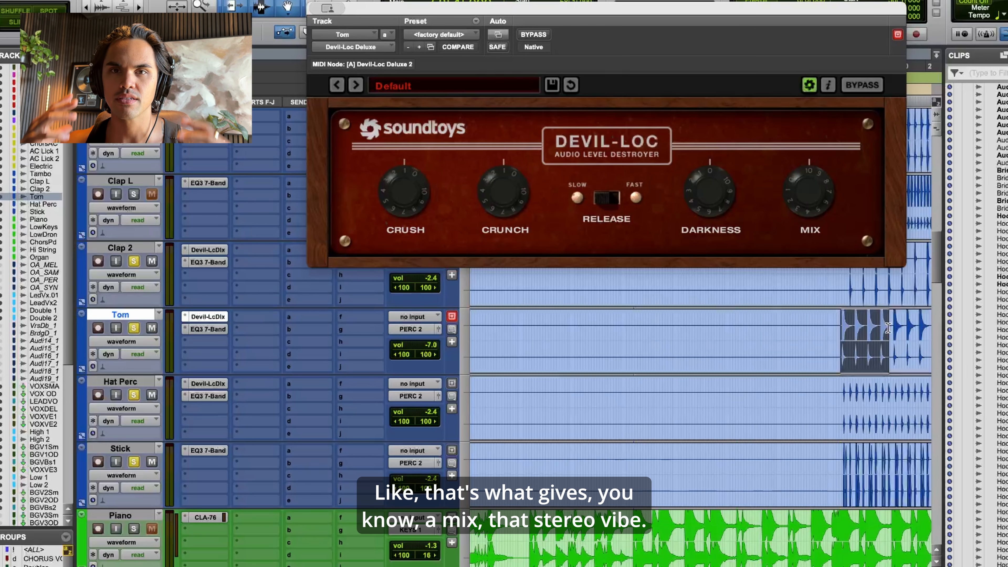
Step: Solo Piano, play it from bar 41, beat 2, and compare its CLA-76 bypassed and active
scroll(303, 476, "down", 8)
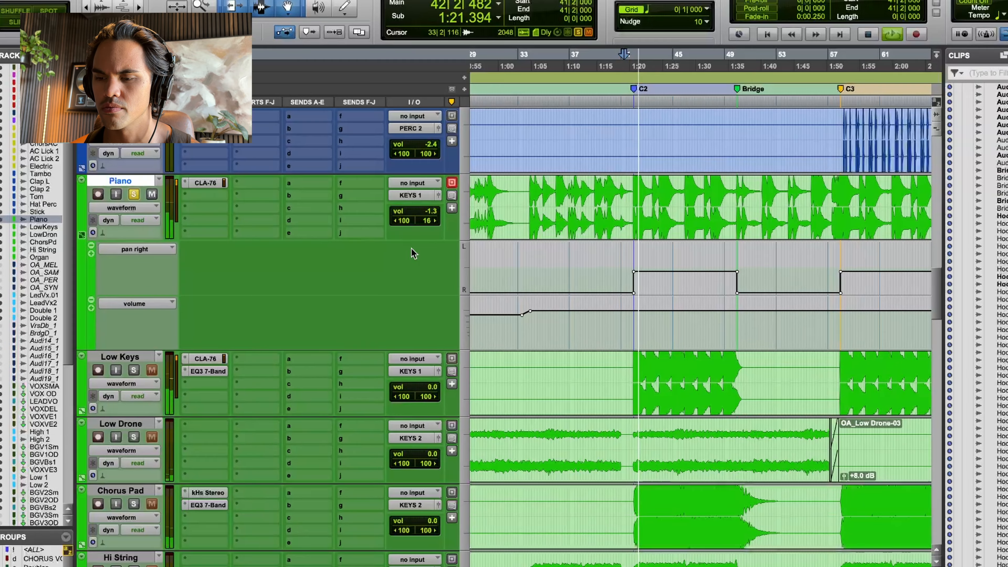
left_click(205, 183)
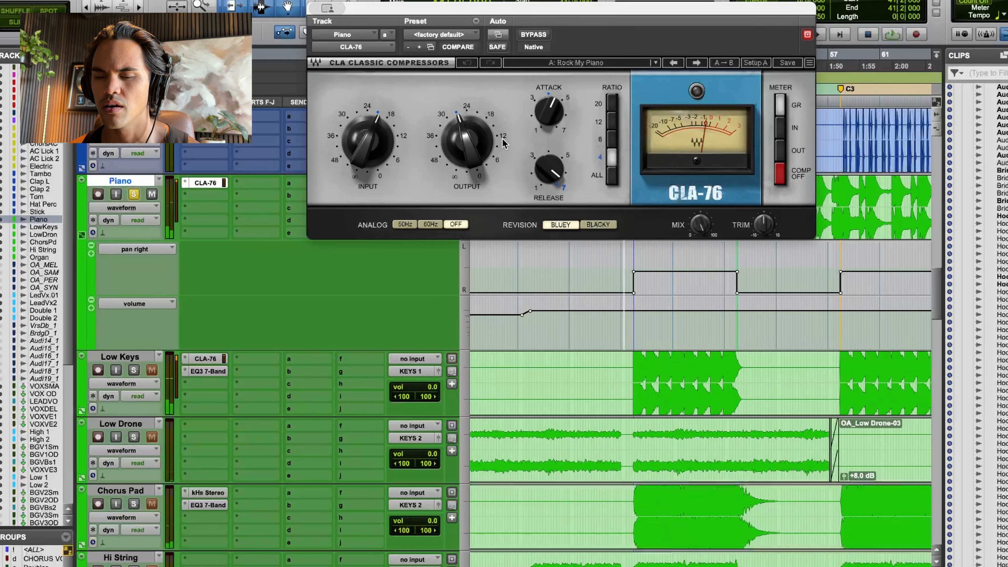
left_click(209, 184, "super")
key("space")
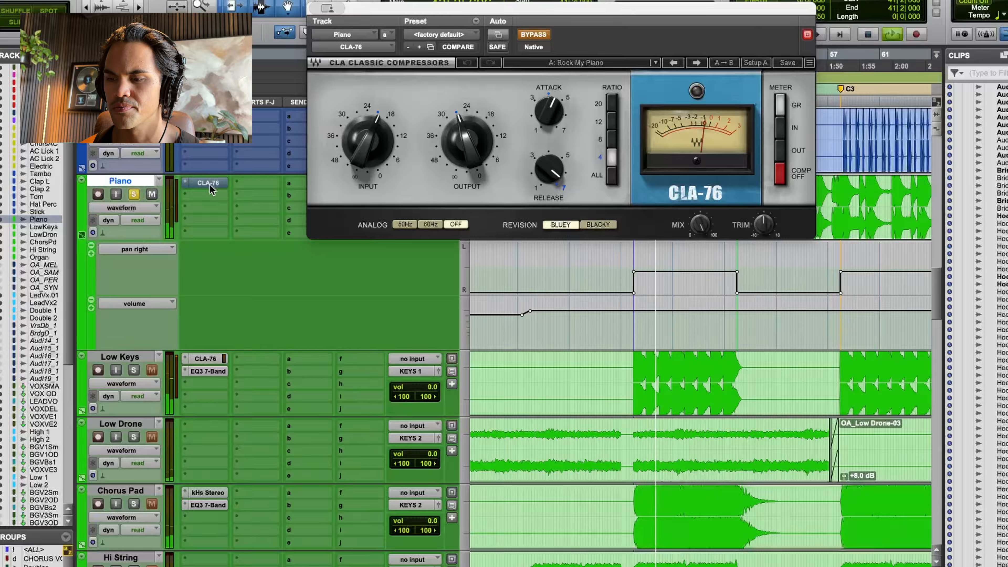
left_click(210, 184, "super")
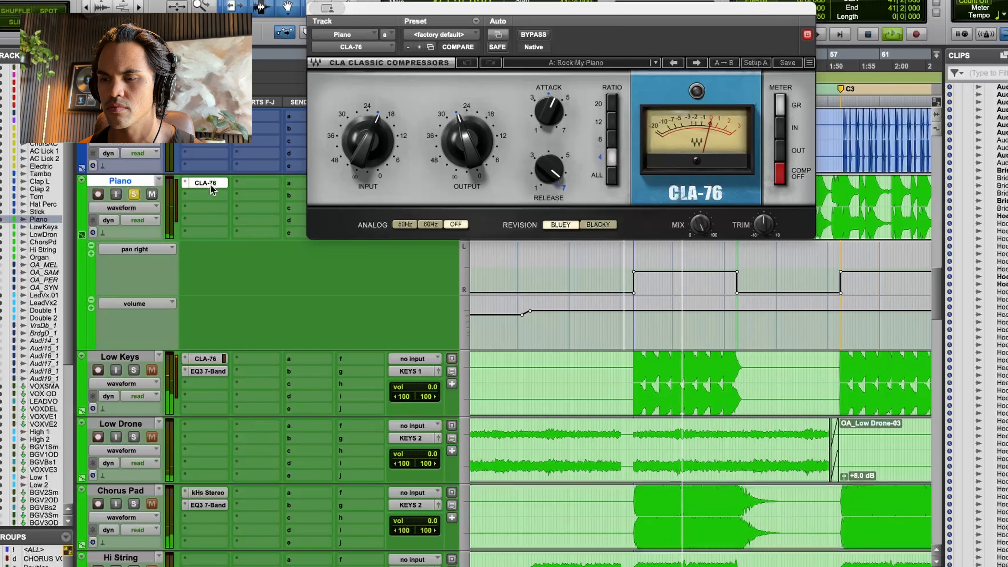
key("space")
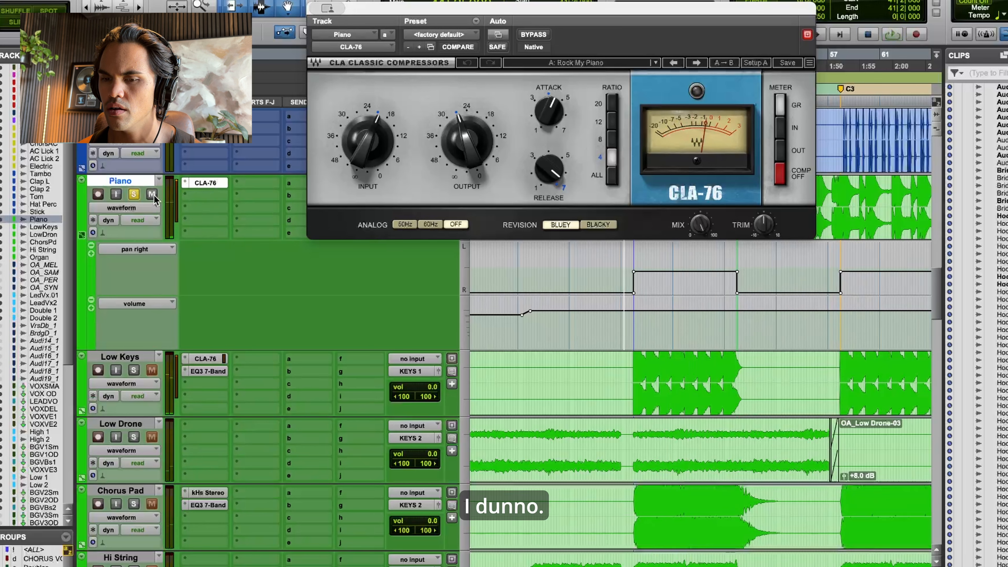
Step: Solo only Low Keys, play it from bar 42, and examine its CLA-76 and EQ3 7-Band
left_click(134, 194)
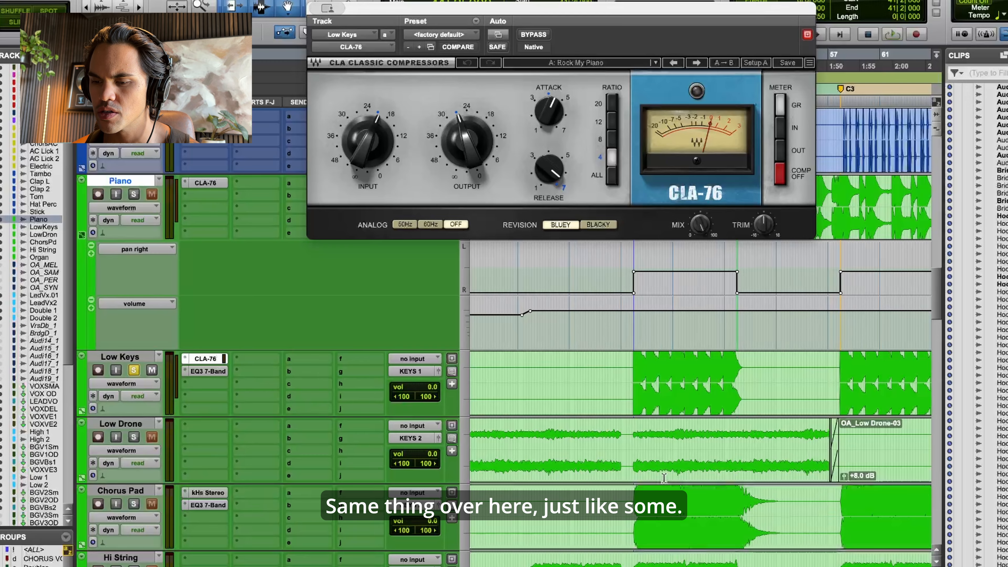
key("space")
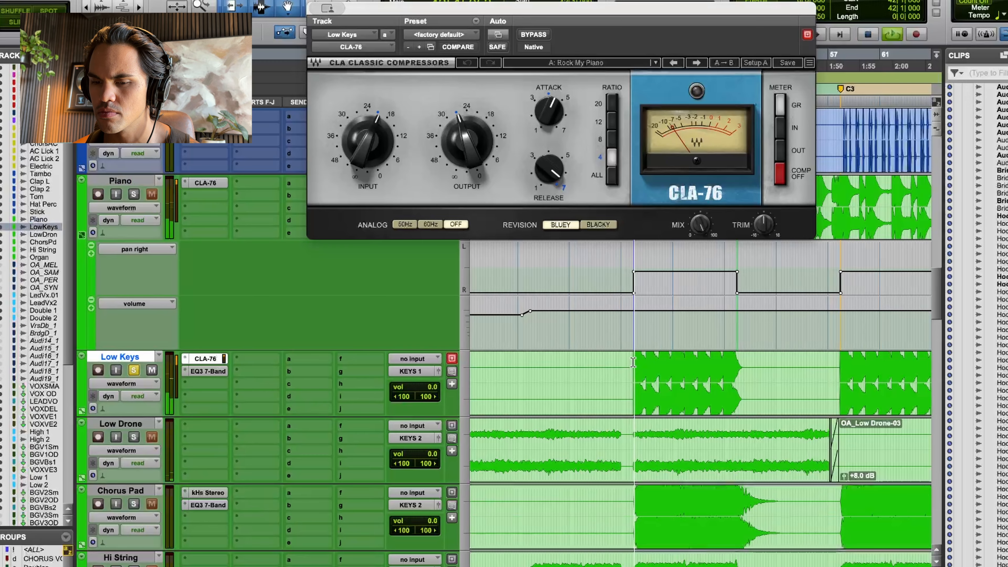
left_click(213, 371)
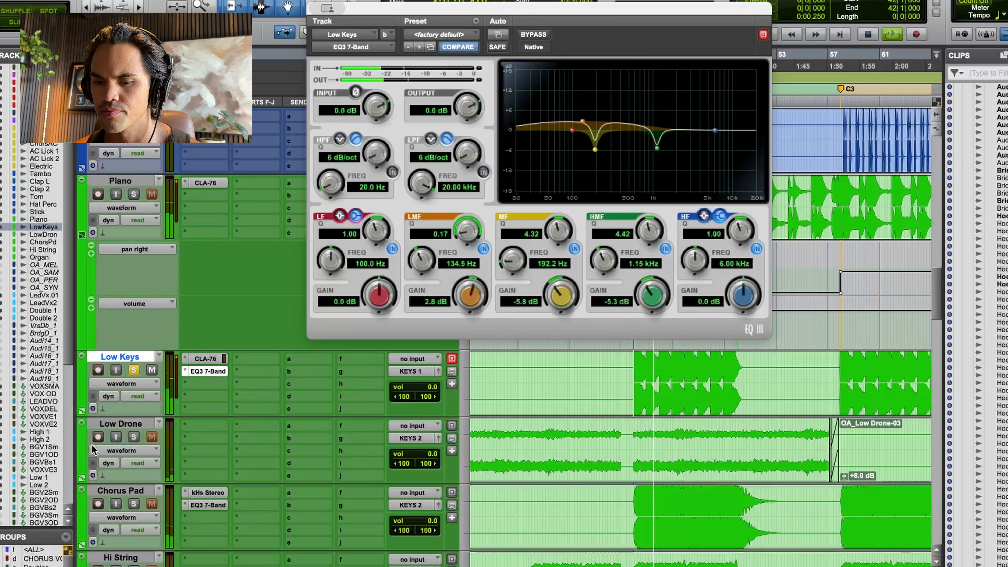
Step: Audition Low Drone alone, switch the solo to Chorus Pad, and add Hi String to it
left_click(134, 437)
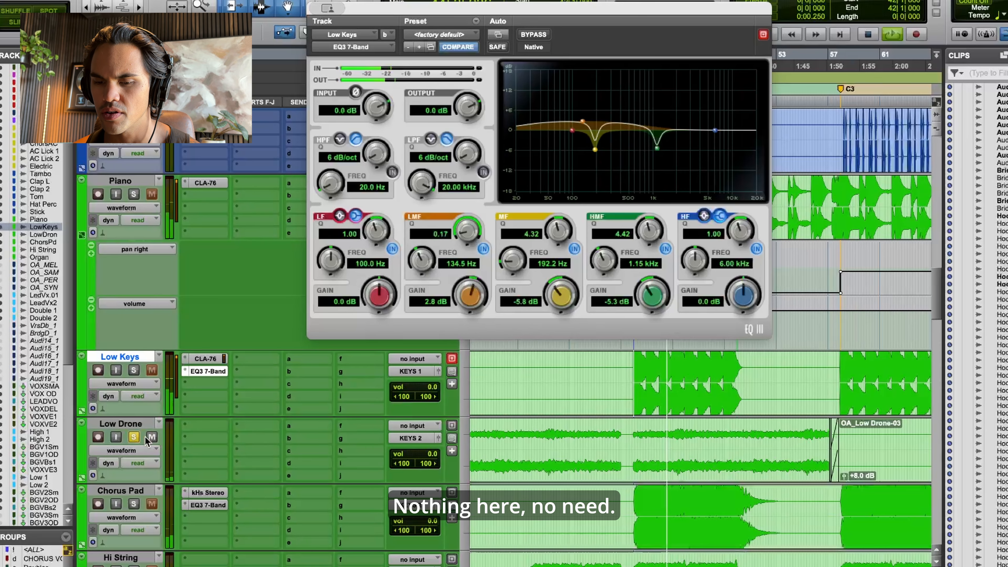
left_click(134, 503)
left_click(133, 437)
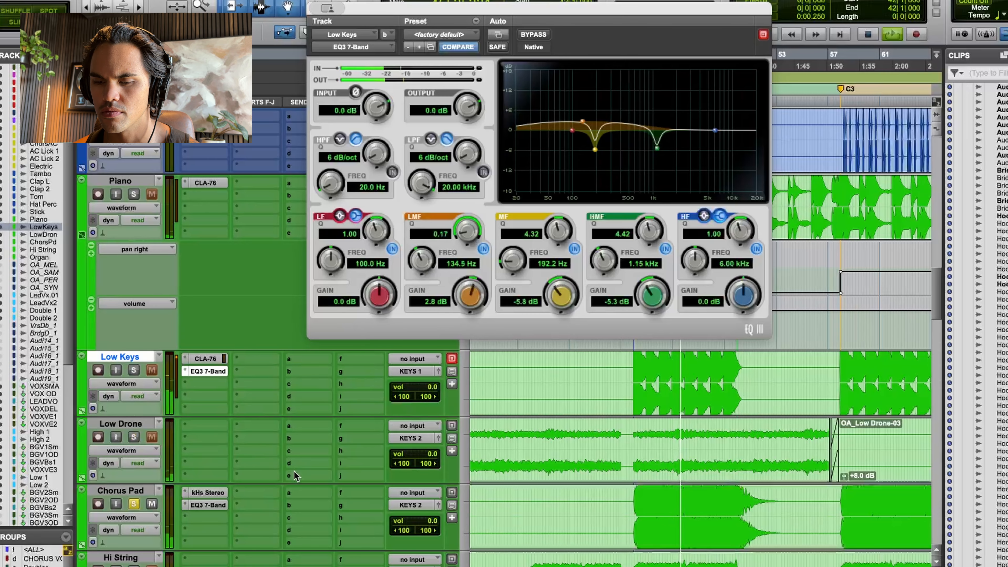
scroll(178, 397, "down", 3)
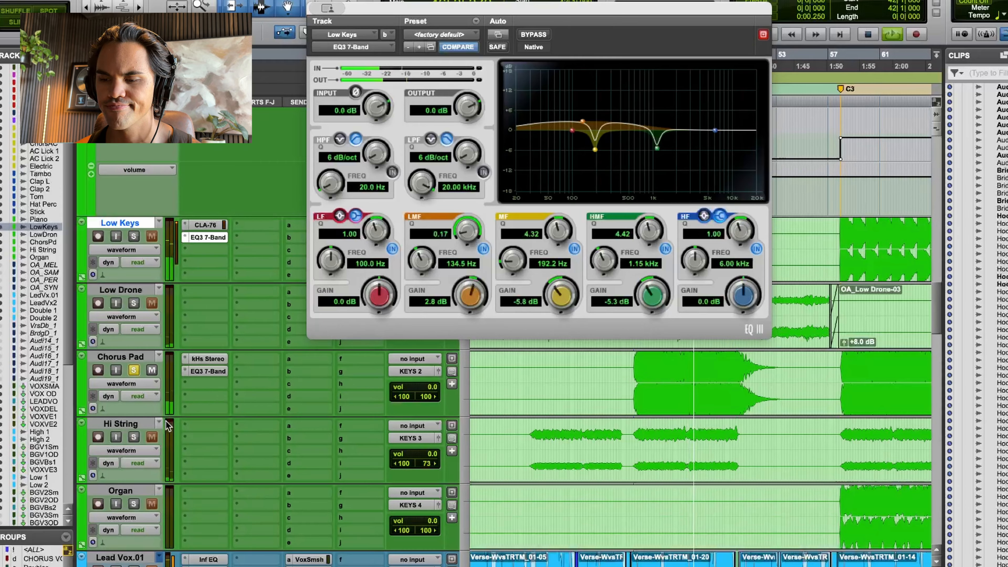
left_click(138, 436)
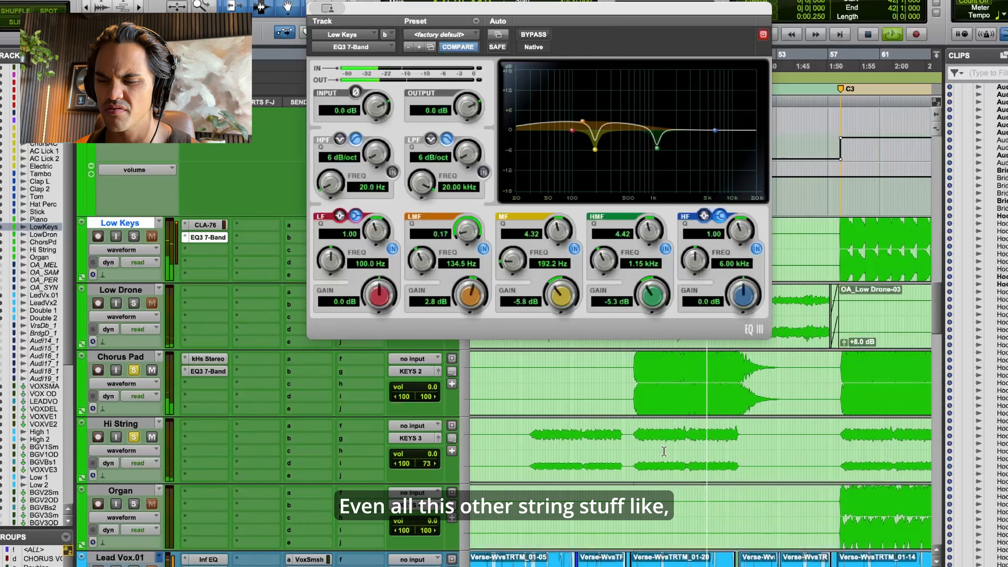
Step: Add Organ to the soloed Chorus Pad and Hi String and play them from bar 58, beat 3
left_click(847, 495)
key("space")
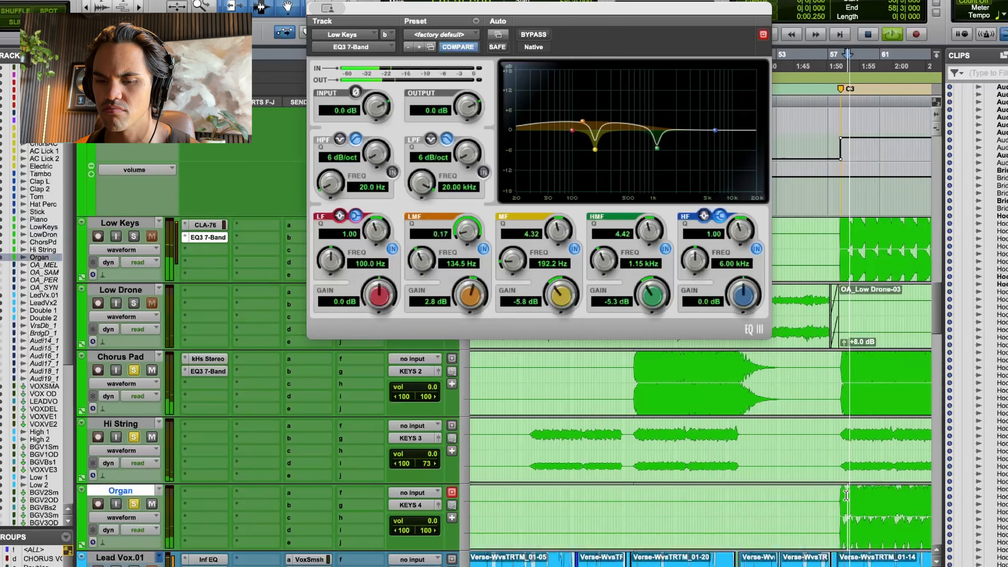
left_click(133, 503)
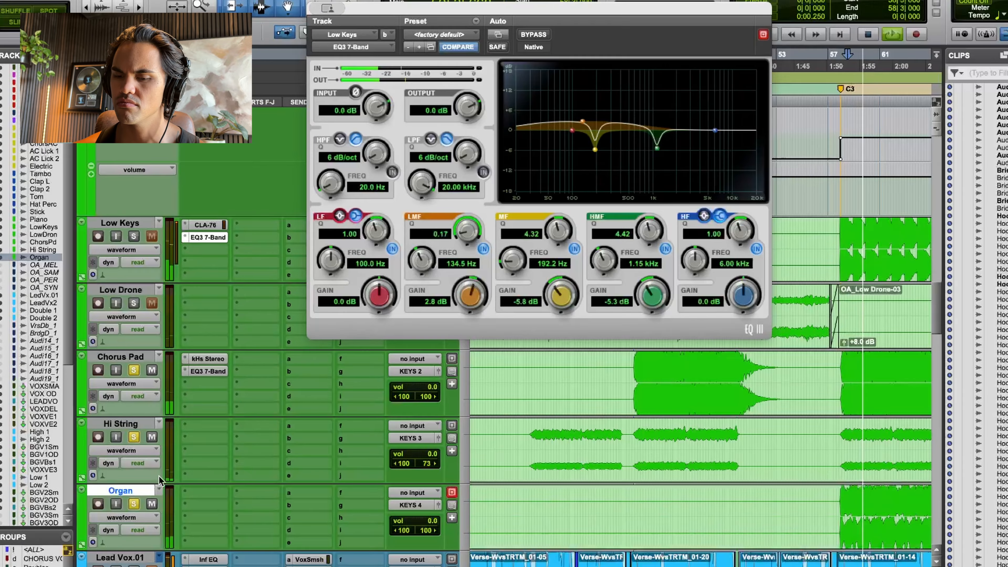
key("space")
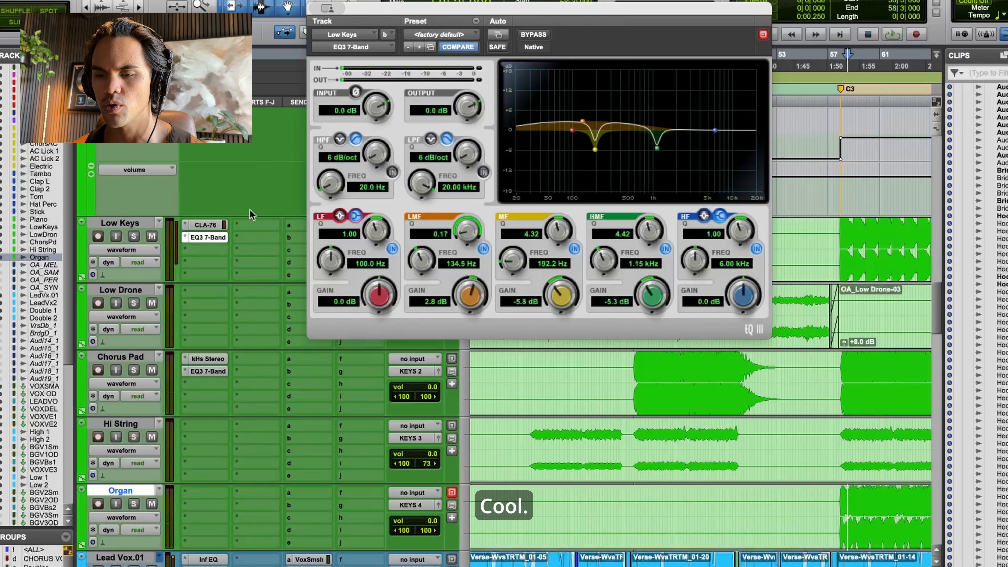
Step: Bring up Infinity EQ 2 on Lead Vox.01 and examine its high-pass and midrange cuts
scroll(508, 338, "down", 10)
scroll(277, 199, "up", 8)
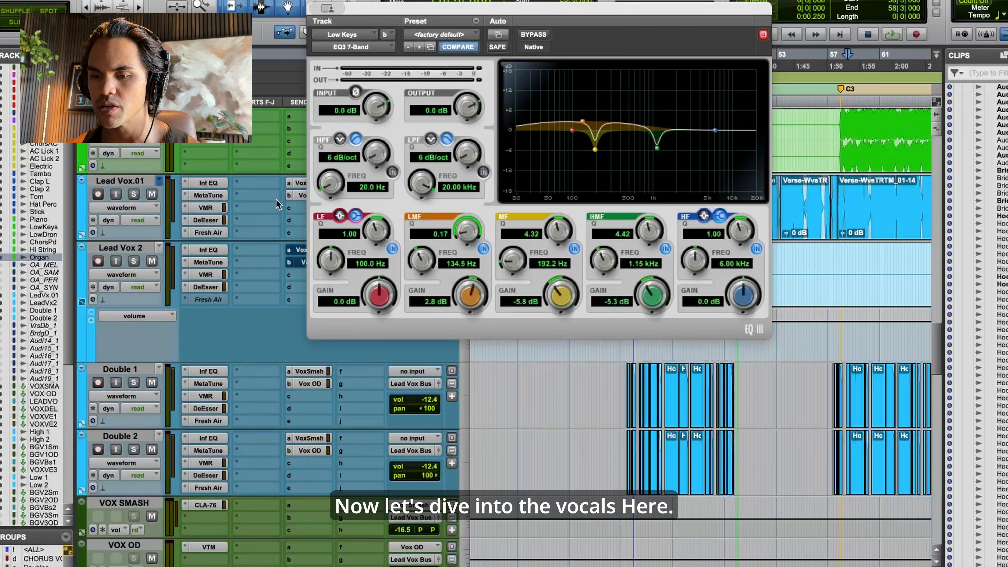
left_click(204, 197)
left_click(203, 197)
scroll(540, 393, "left", 5)
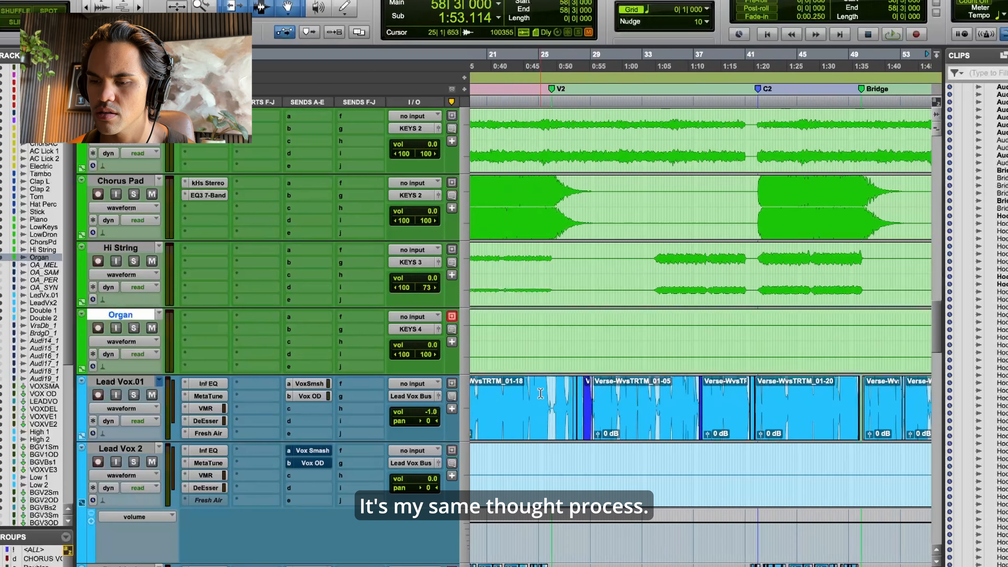
scroll(509, 397, "left", 3)
left_click(208, 383)
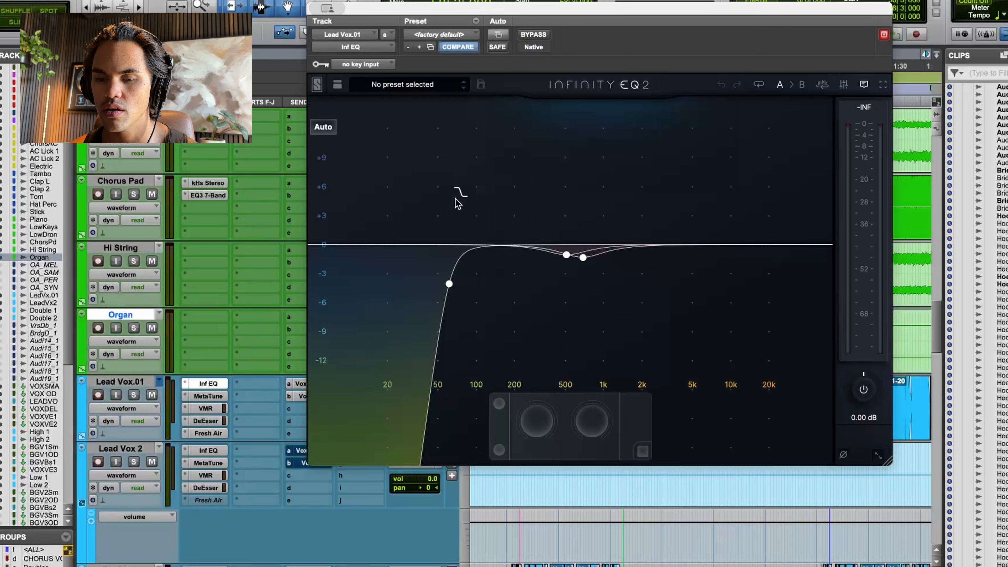
left_click_drag(362, 17, 330, 0)
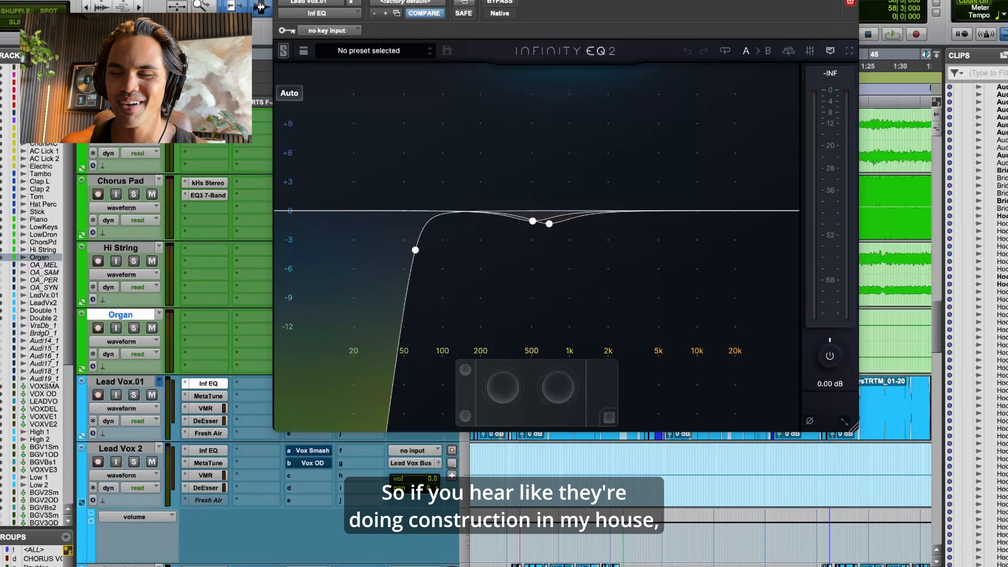
left_click(218, 386)
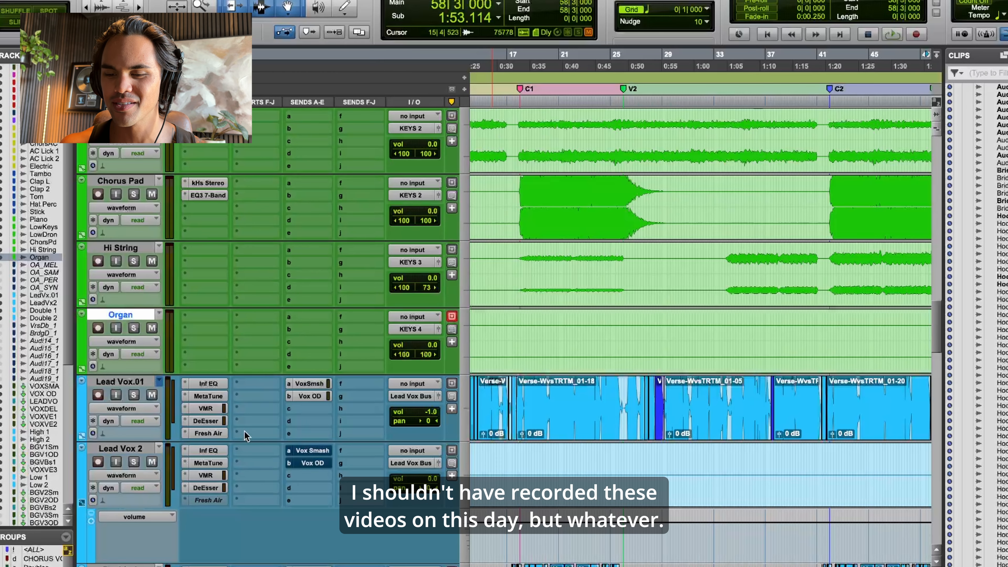
left_click(214, 383)
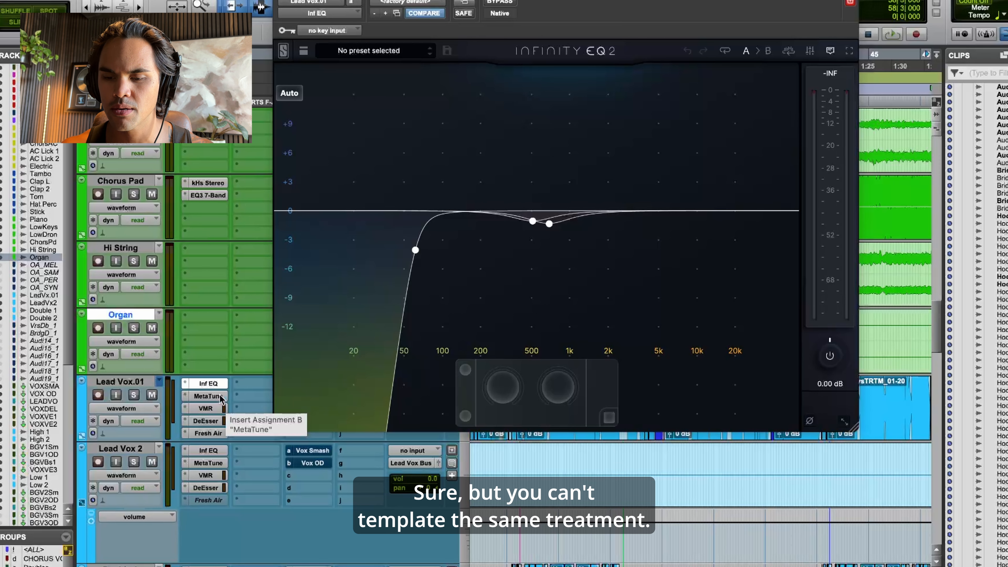
mouse_move(524, 198)
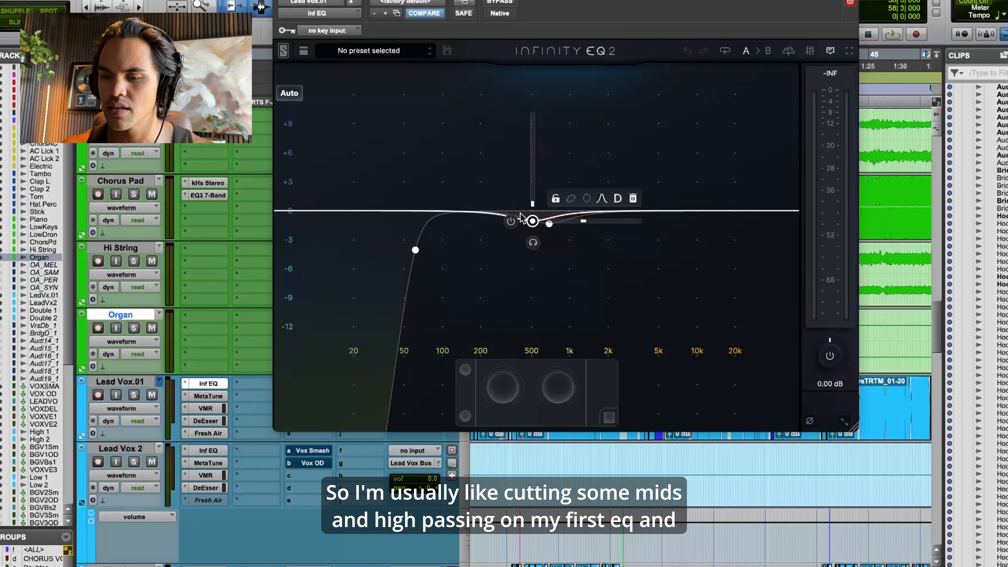
Step: Compare the FG-800 microphone module in Lead Vox.01's Virtual Mix Rack switched off and on during playback, and stop
left_click(217, 408)
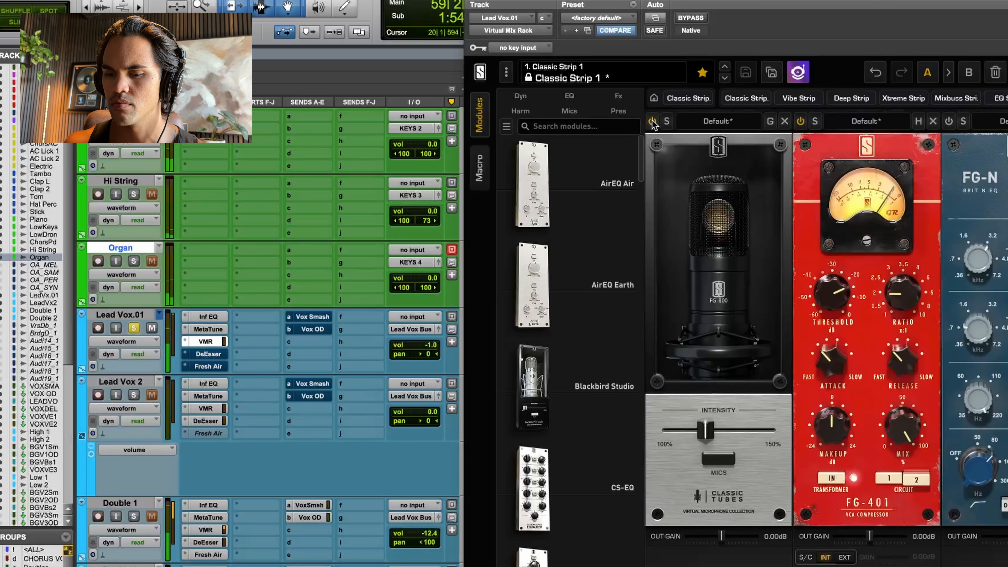
left_click(652, 121)
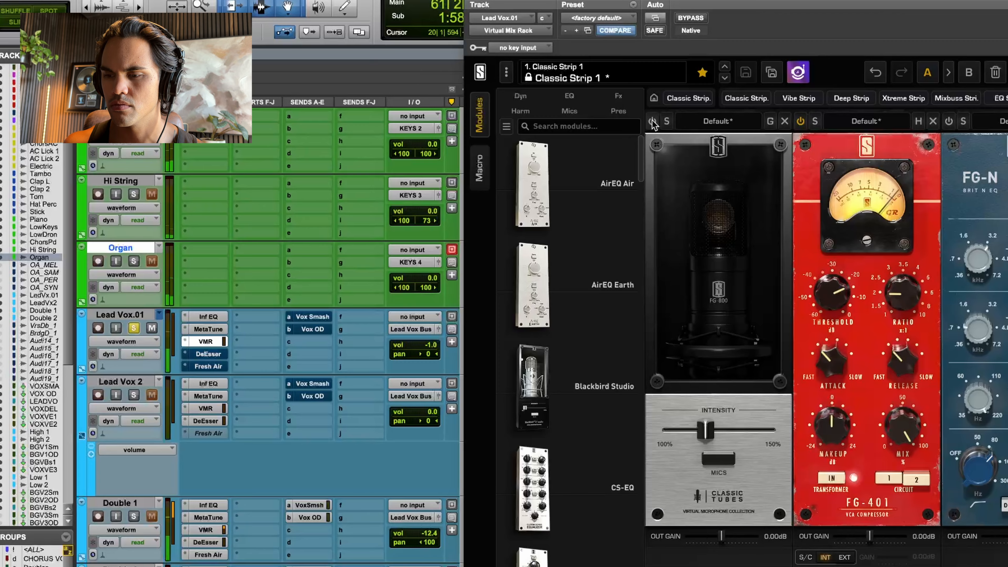
left_click(652, 121)
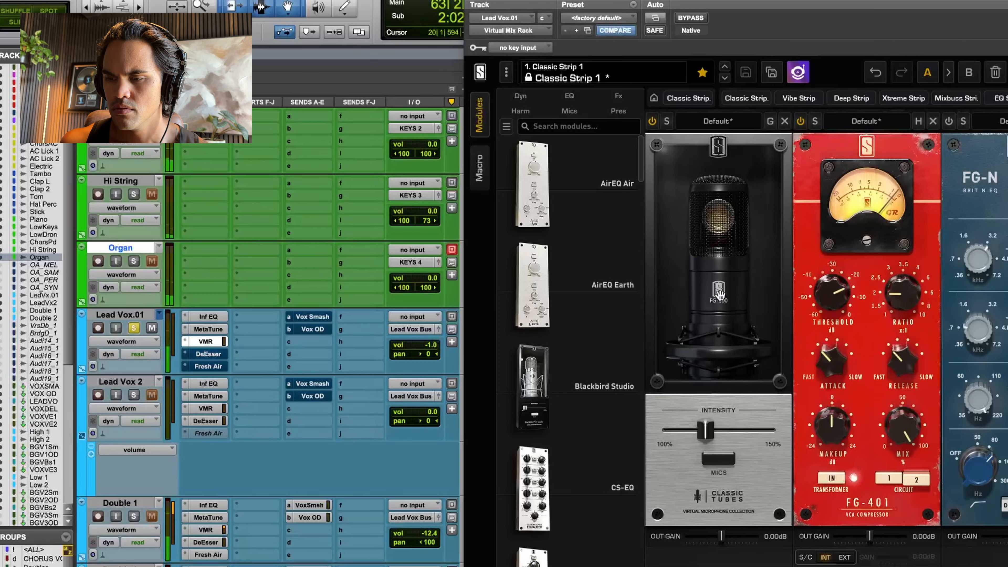
left_click(652, 122)
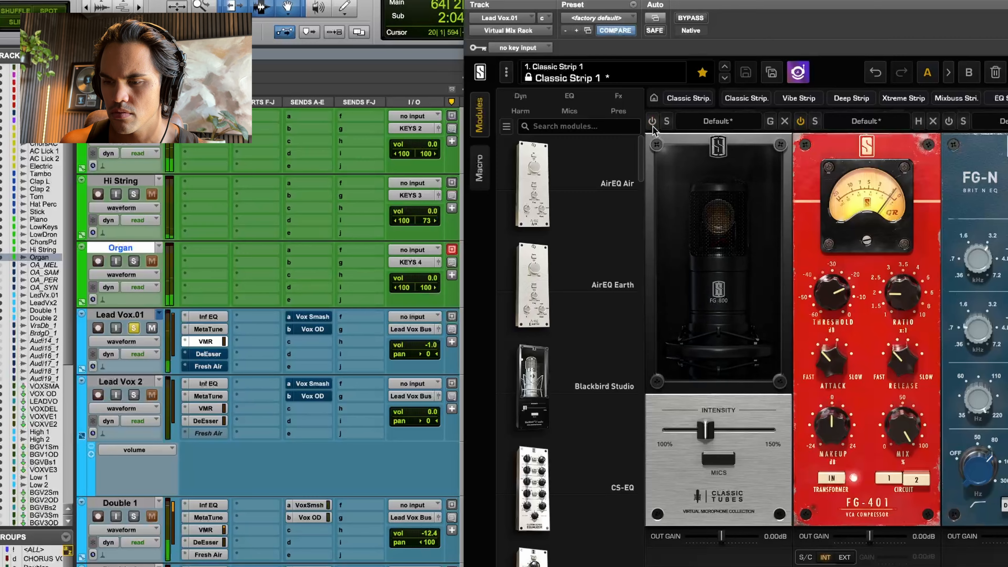
left_click(652, 122)
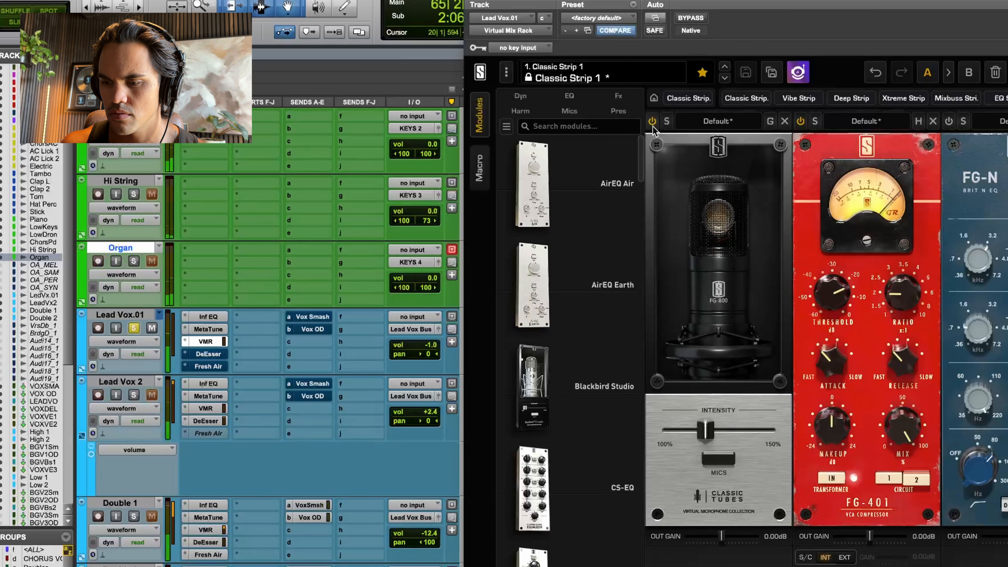
key("space")
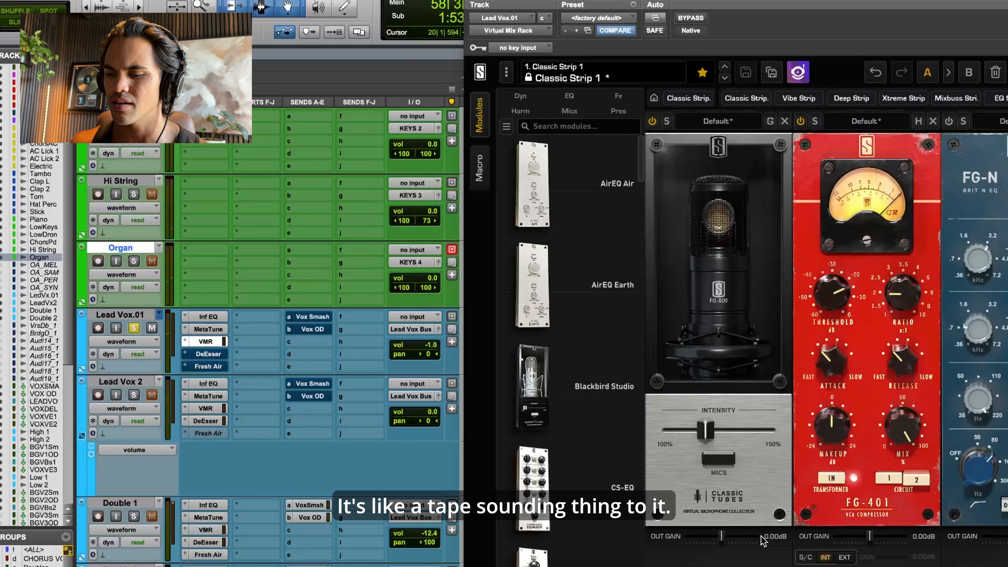
Step: Switch on the FG-N equalizer and Custom Opto modules in Lead Vox.01's Virtual Mix Rack
left_click_drag(708, 0, 360, 5)
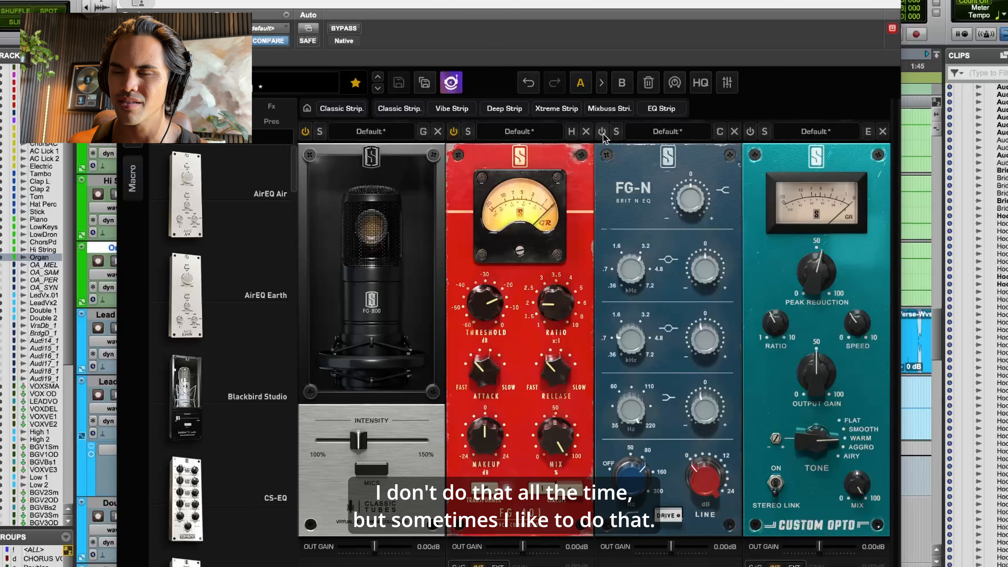
left_click(601, 132)
left_click(749, 131)
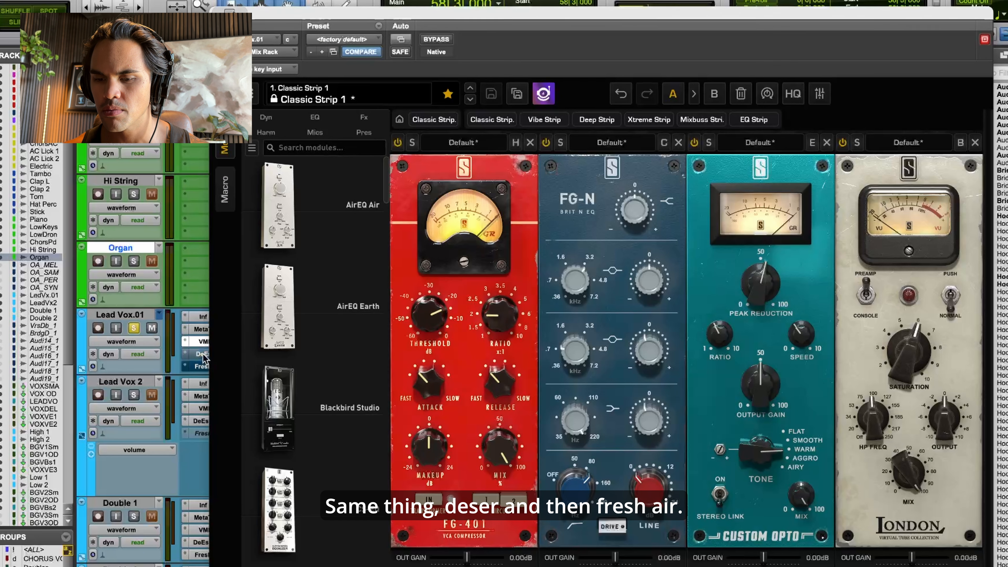
Step: Activate the DeEsser and Fresh Air inserts on Lead Vox.01 and audition the vocal with Fresh Air open
left_click(204, 354)
left_click(206, 366)
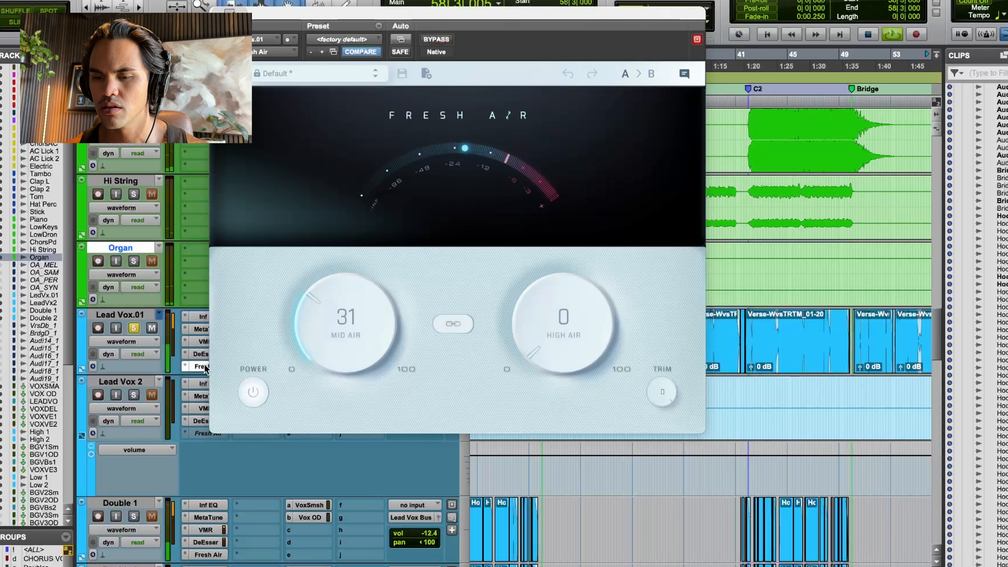
left_click_drag(282, 26, 504, 25)
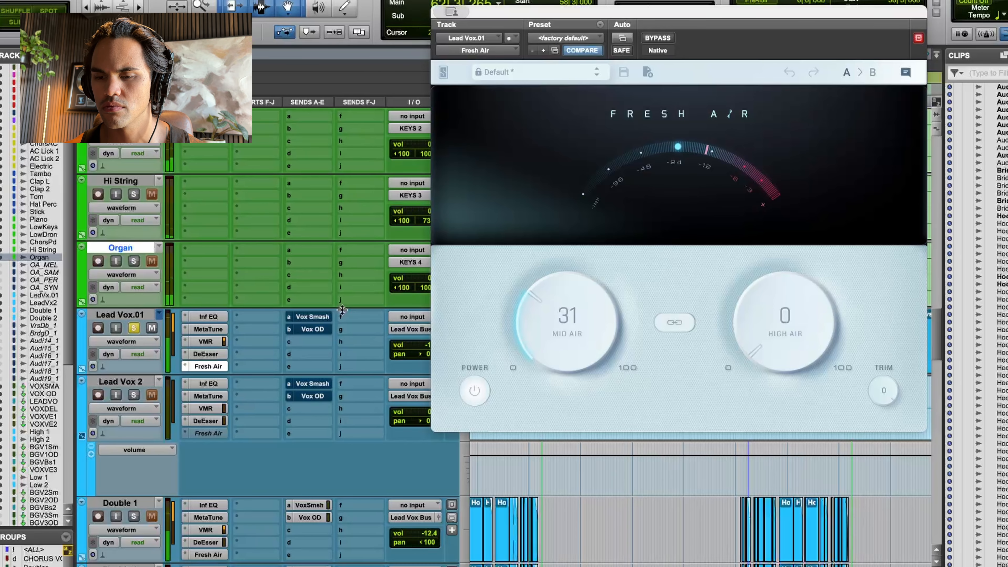
key("space")
Step: Play Lead Vox.01 with its Vox Smash and Vox OD parallel sends activated
scroll(321, 325, "down", 10)
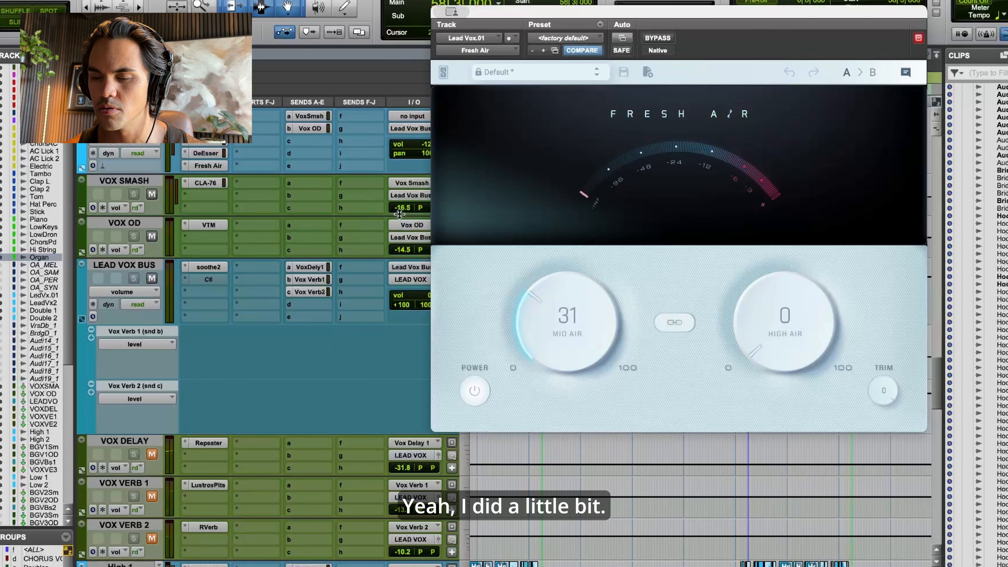
scroll(313, 252, "up", 8)
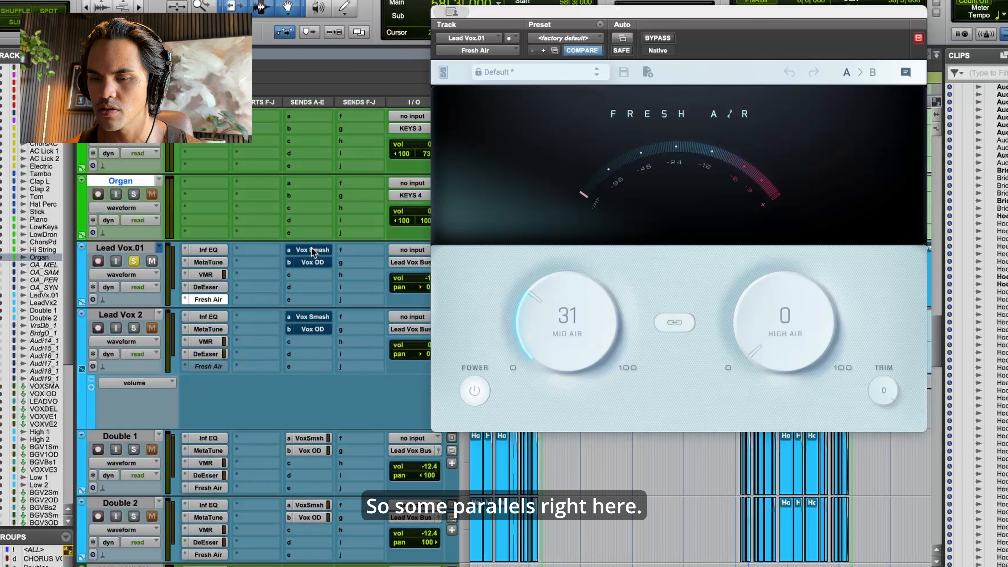
key("space")
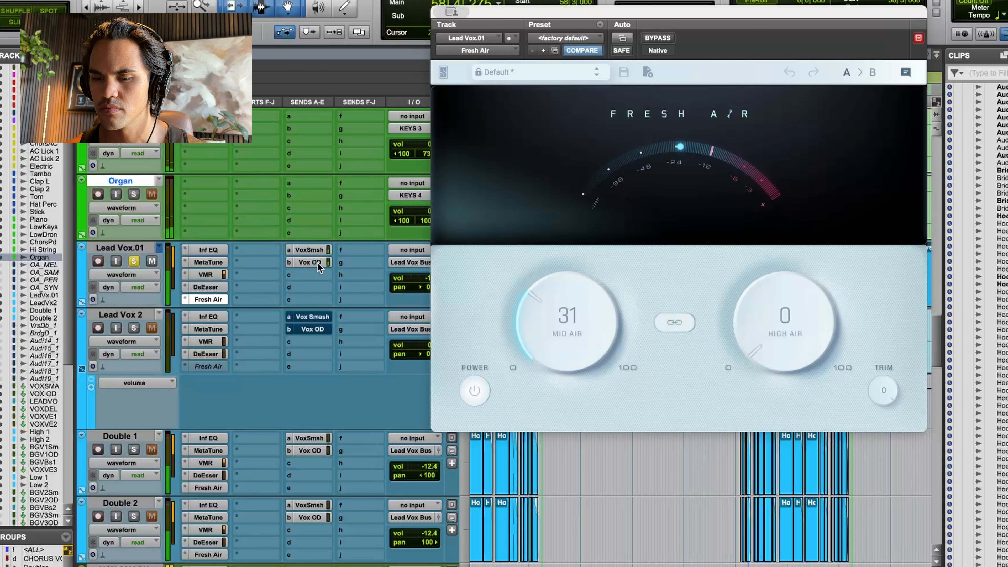
scroll(379, 295, "down", 3)
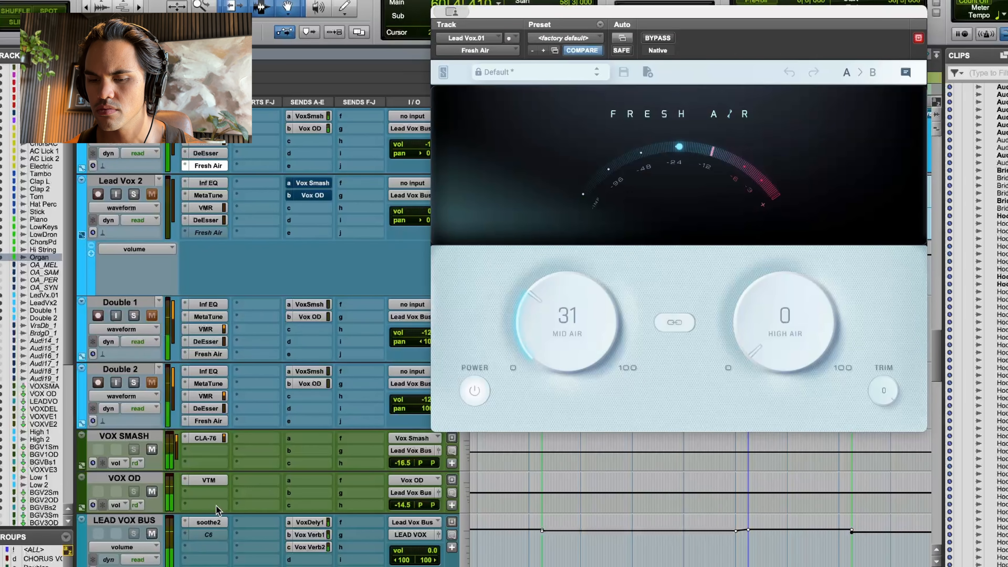
scroll(147, 304, "up", 5)
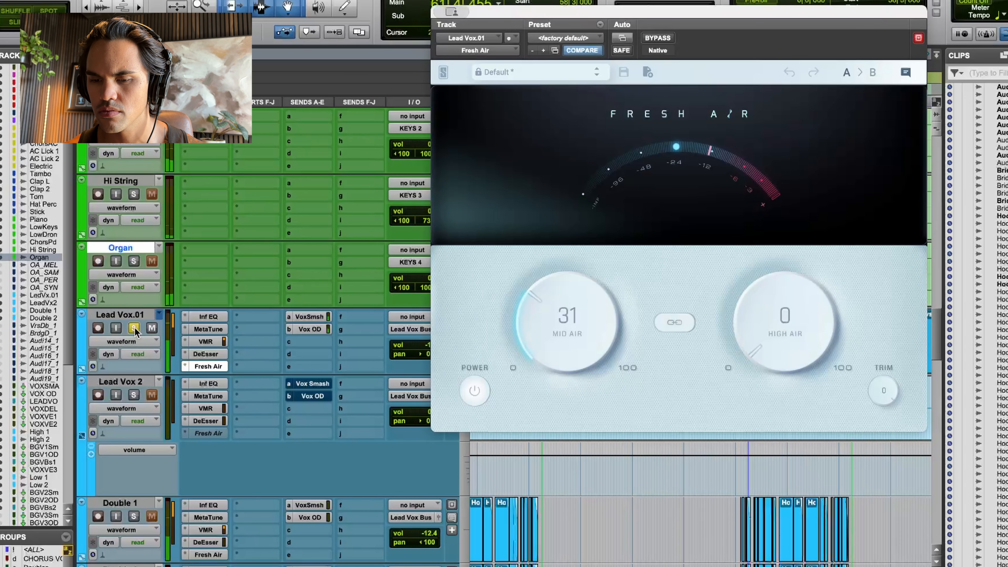
Step: Unmute VOX DELAY and examine its Repeater settings, including the spread control
scroll(135, 331, "down", 15)
left_click(152, 344)
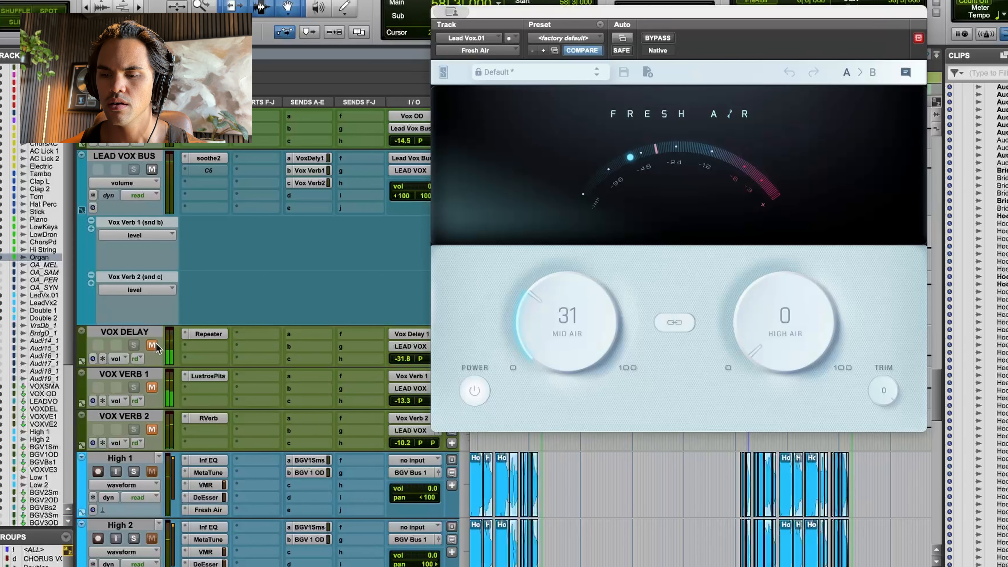
left_click(208, 334)
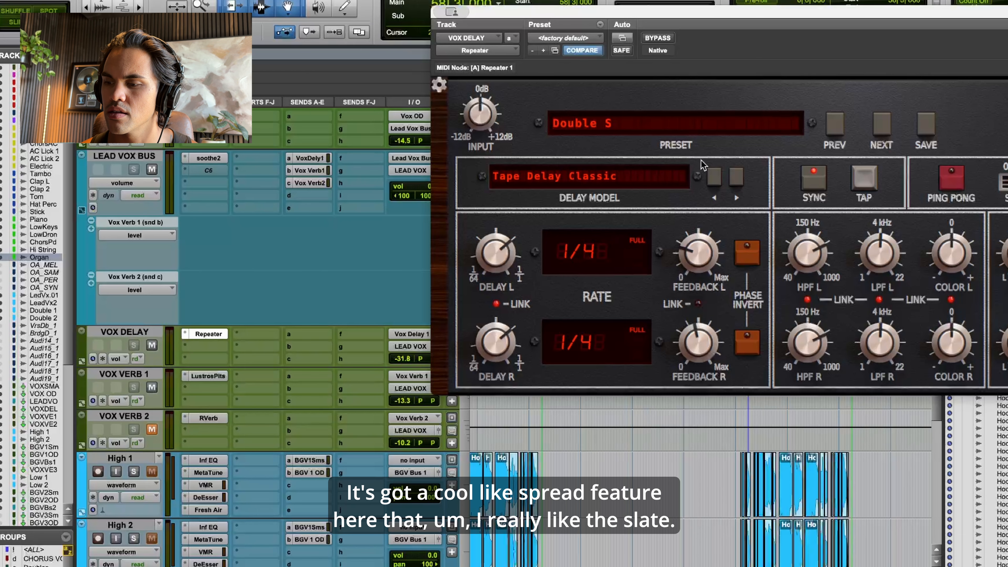
left_click_drag(792, 21, 652, 20)
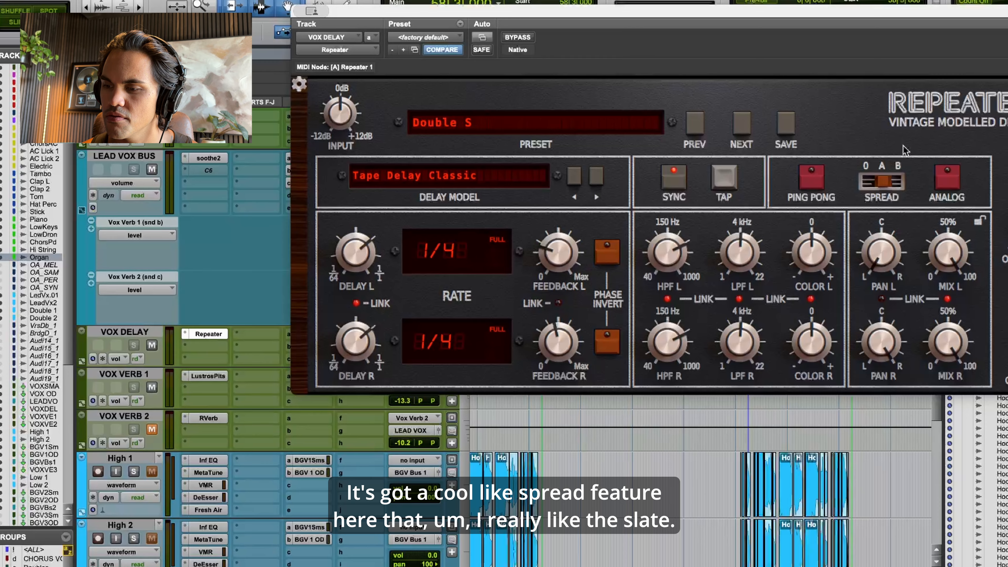
Step: Examine Lustrous Plates on VOX VERB 1 and RVerb on VOX VERB 2, and close the plug-in window
left_click(222, 377)
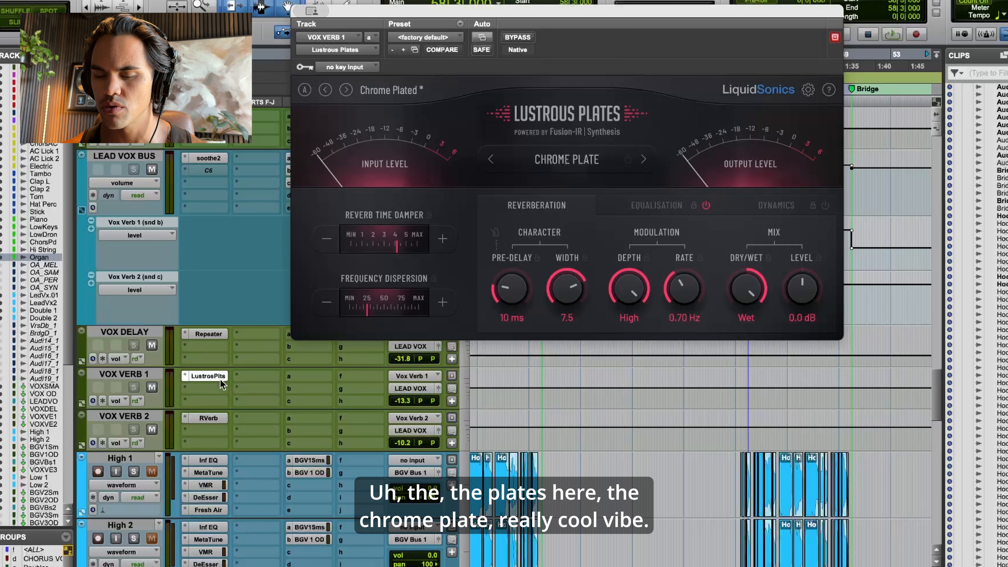
left_click(207, 418)
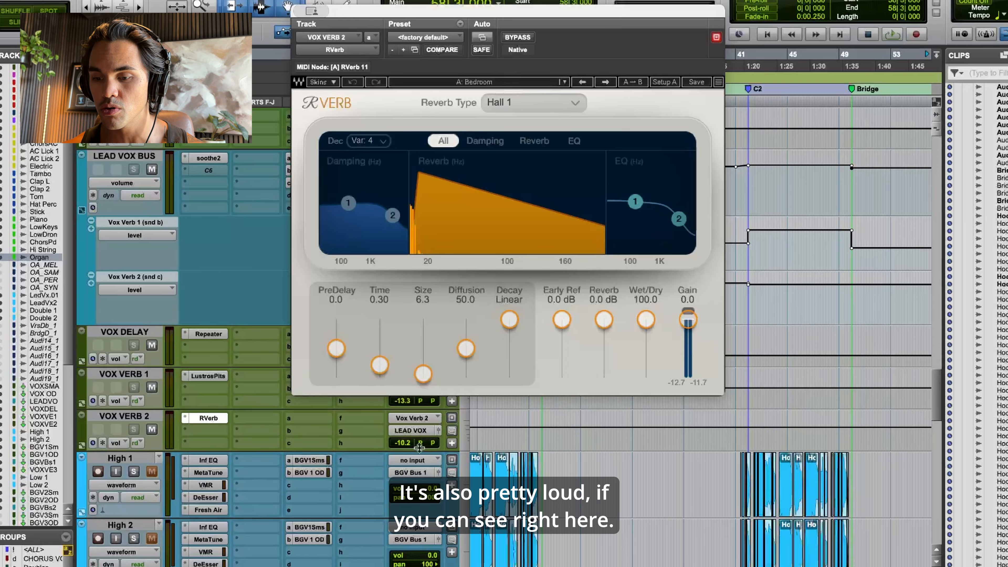
left_click(208, 416)
Step: Play the lead vocal with its delay and reverbs from bar 58, beat 3, and stop
key("space")
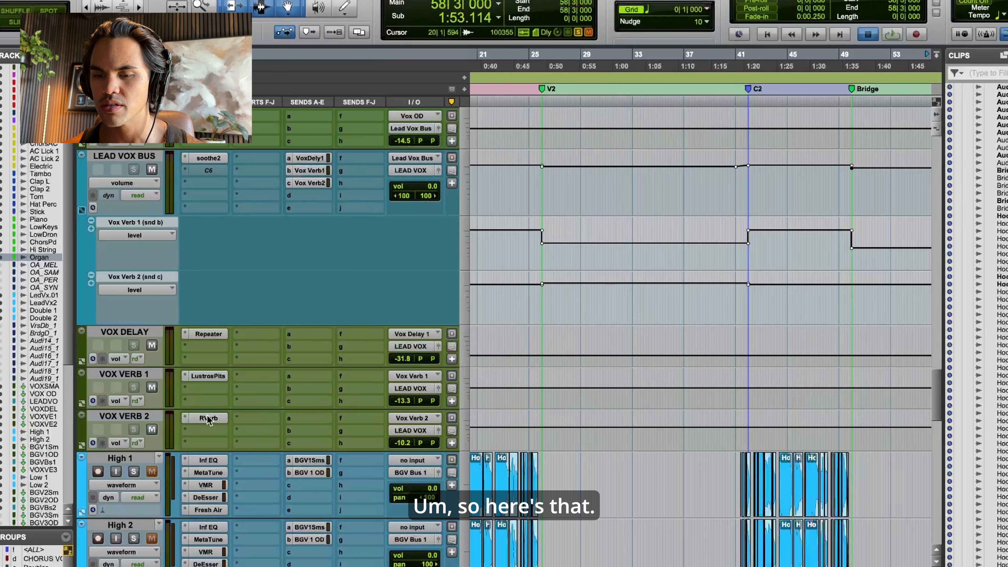
scroll(207, 416, "up", 3)
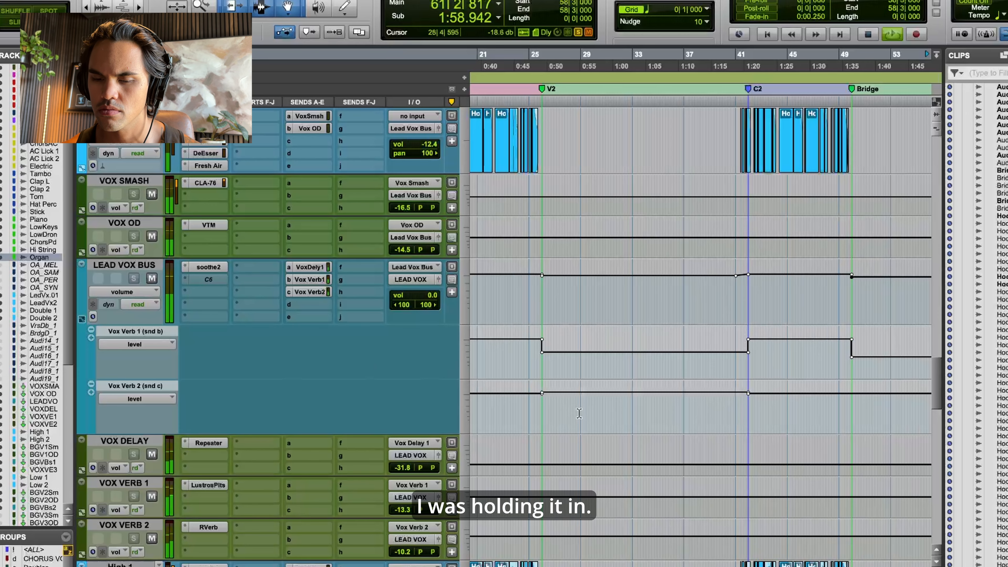
scroll(578, 413, "left", 5)
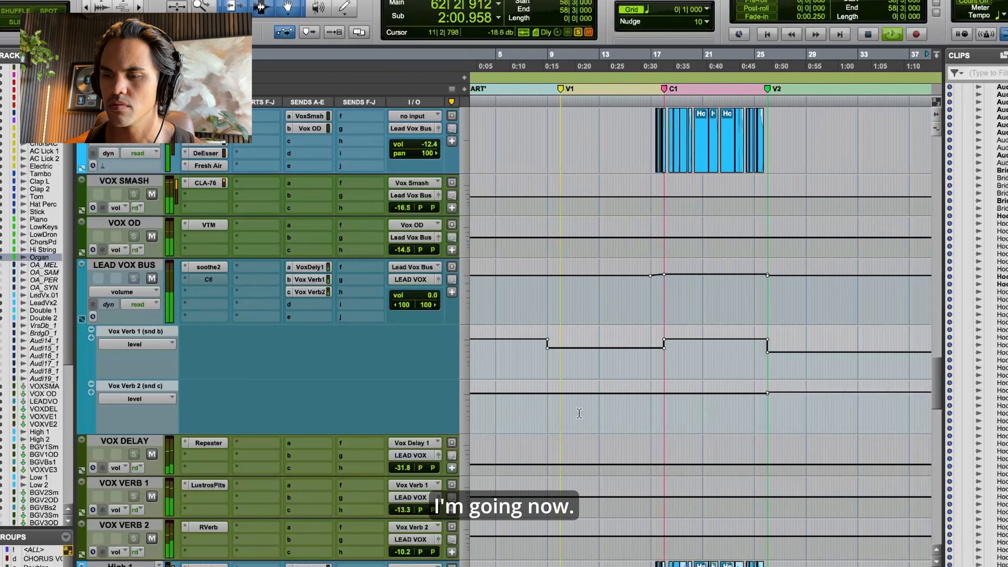
key("space")
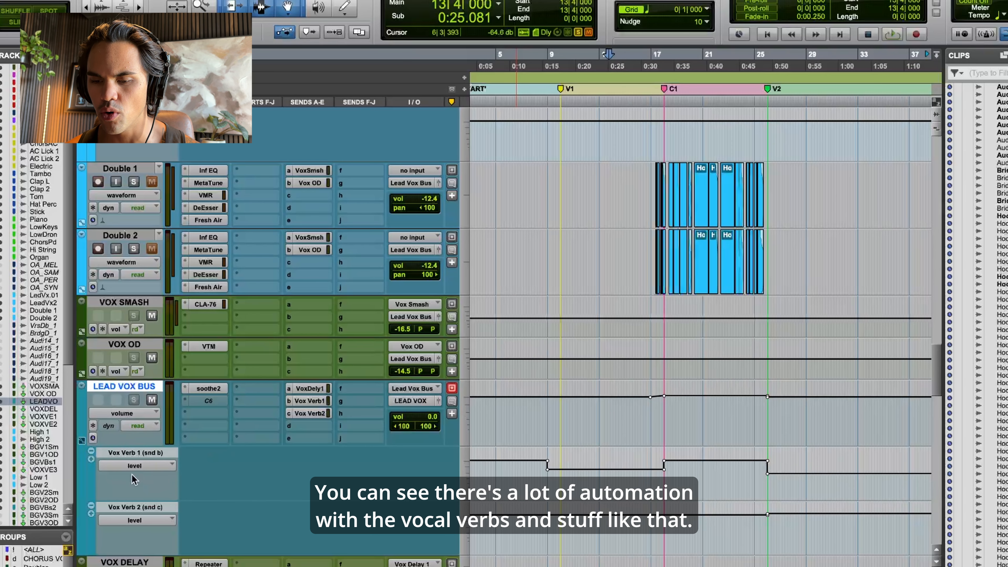
Step: Play from bar 16, beat 3 into the first chorus and review the Vox Verb send automation on LEAD VOX BUS
left_click(611, 474)
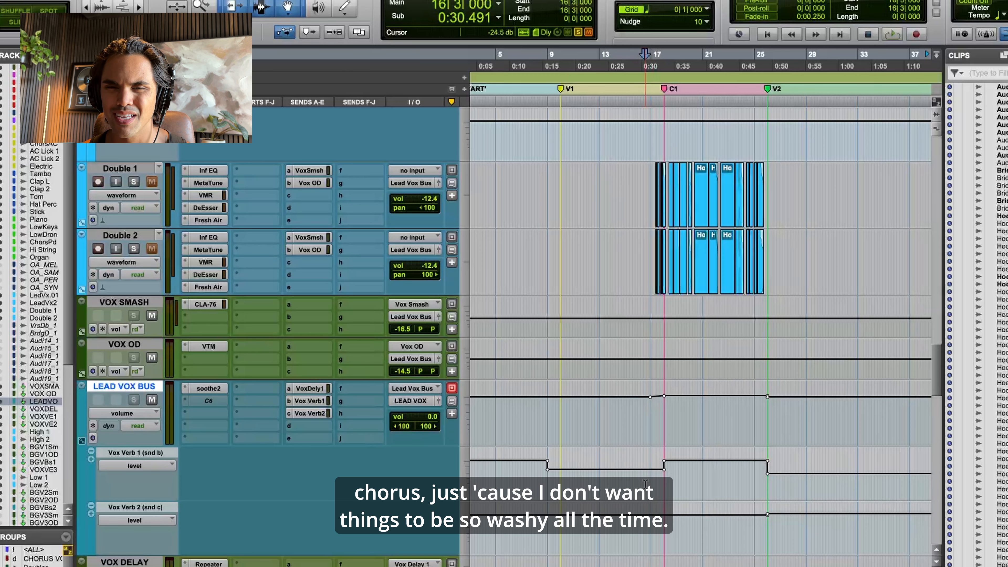
key("space")
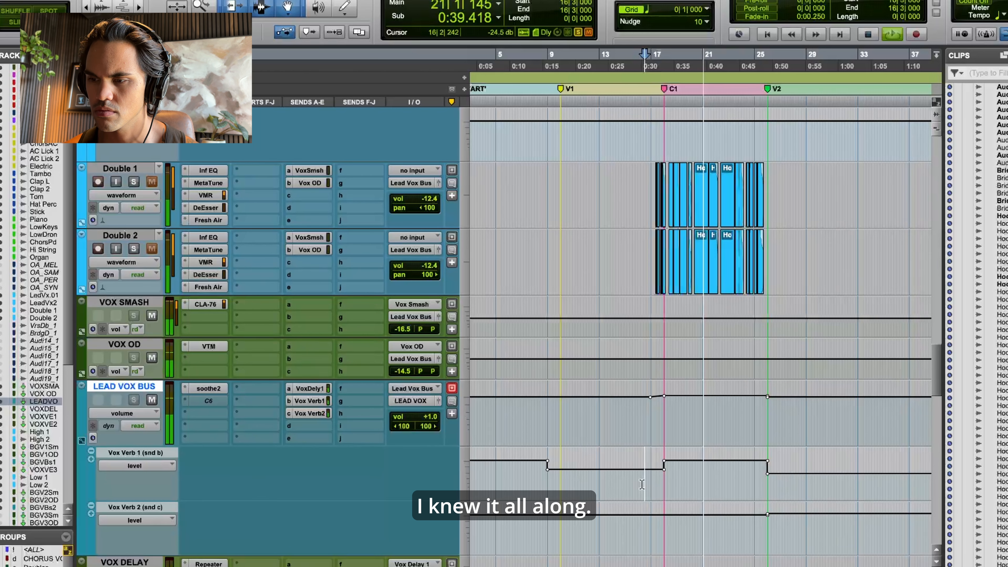
key("space")
scroll(642, 484, "right", 10)
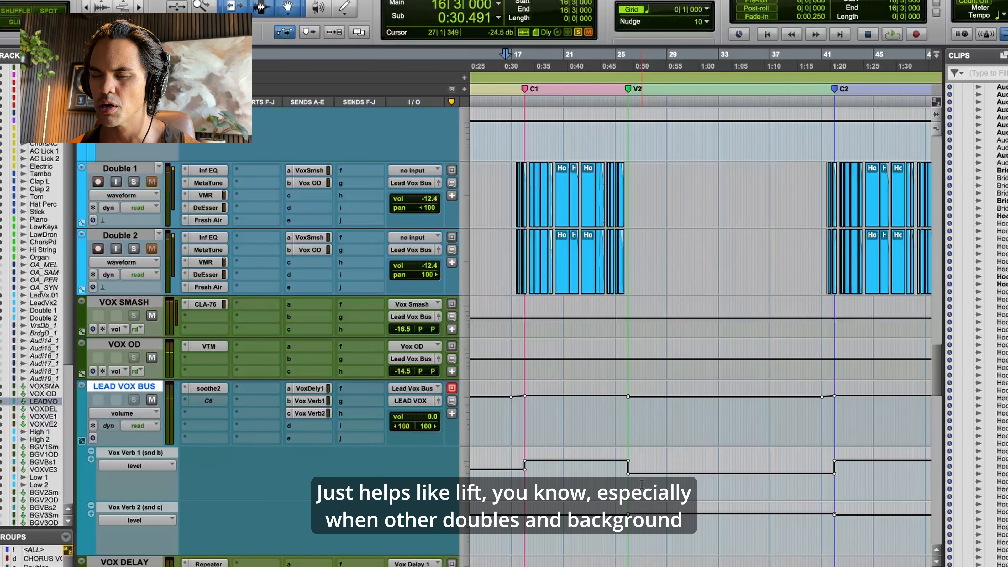
scroll(641, 483, "left", 3)
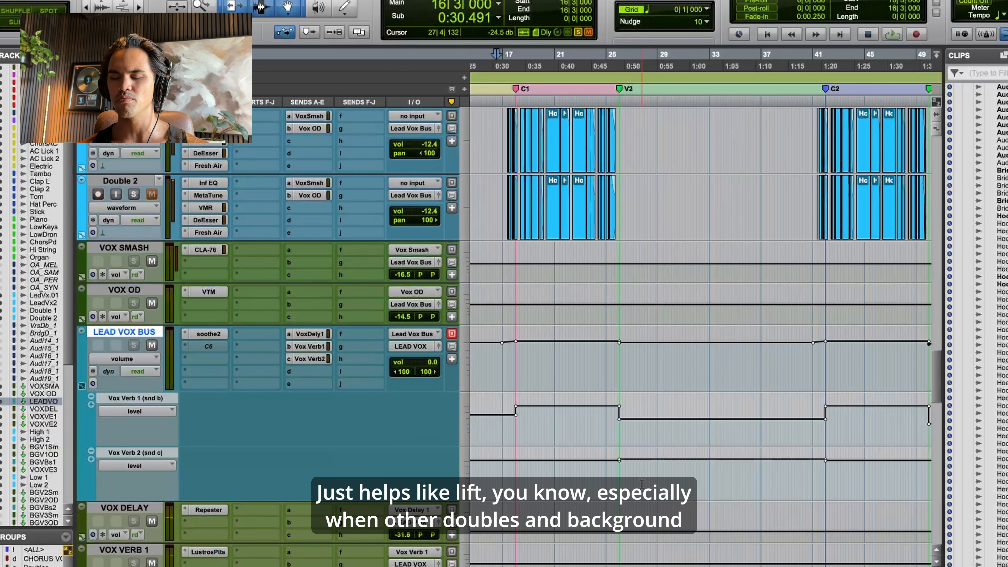
Step: Examine the soothe2 settings on LEAD VOX BUS, including its 4.4 kHz band, and close the plug-in
scroll(642, 483, "down", 3)
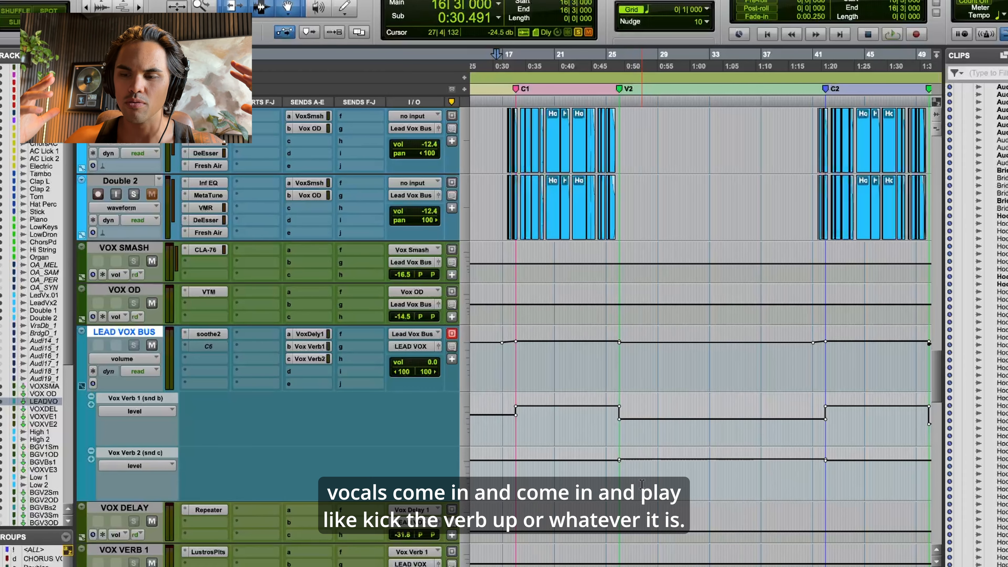
left_click(222, 335)
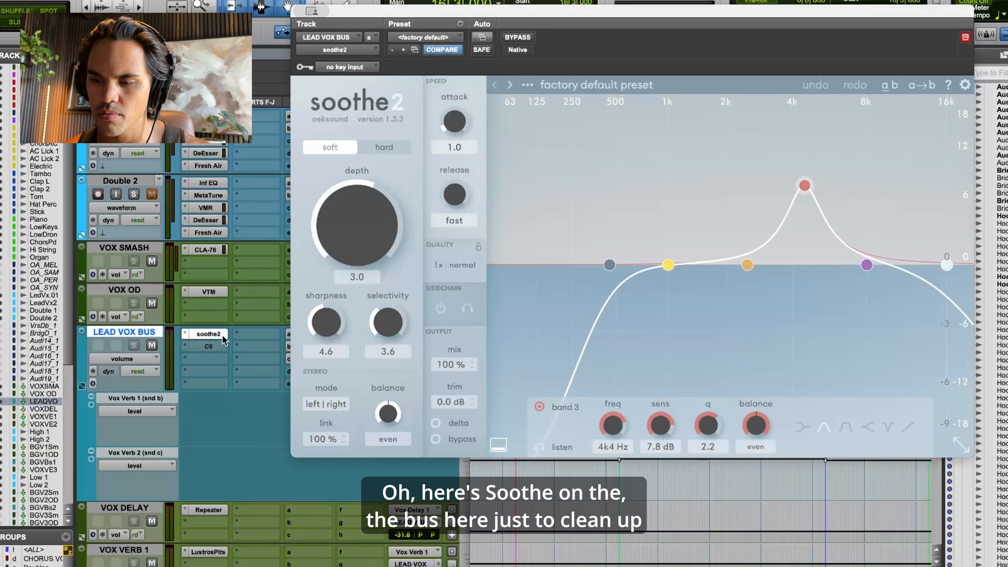
scroll(222, 335, "down", 5)
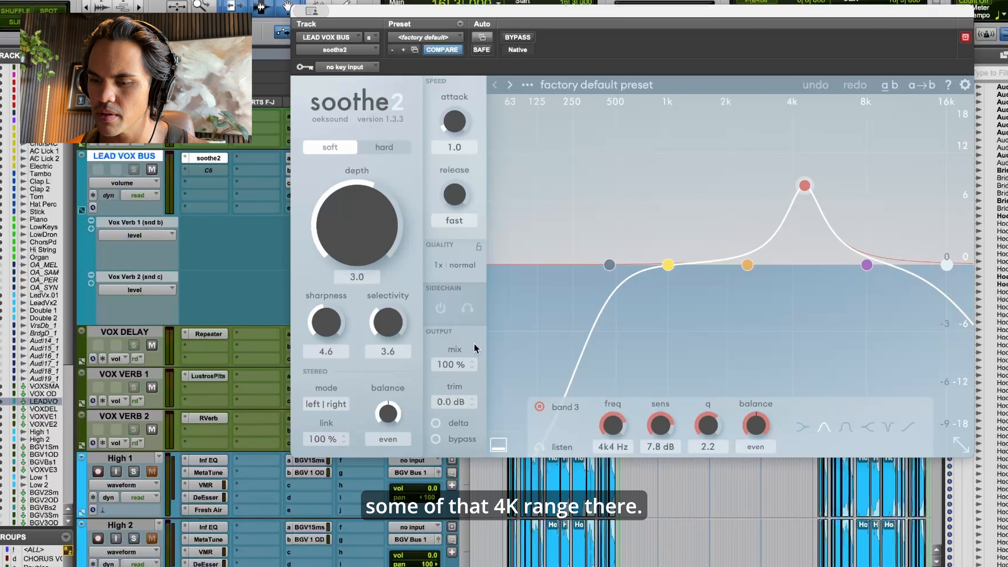
left_click(208, 164)
Step: Solo High 1 and High 2, set the playback start at bar 17, beat 2, and examine their clip edits up close
scroll(151, 207, "down", 8)
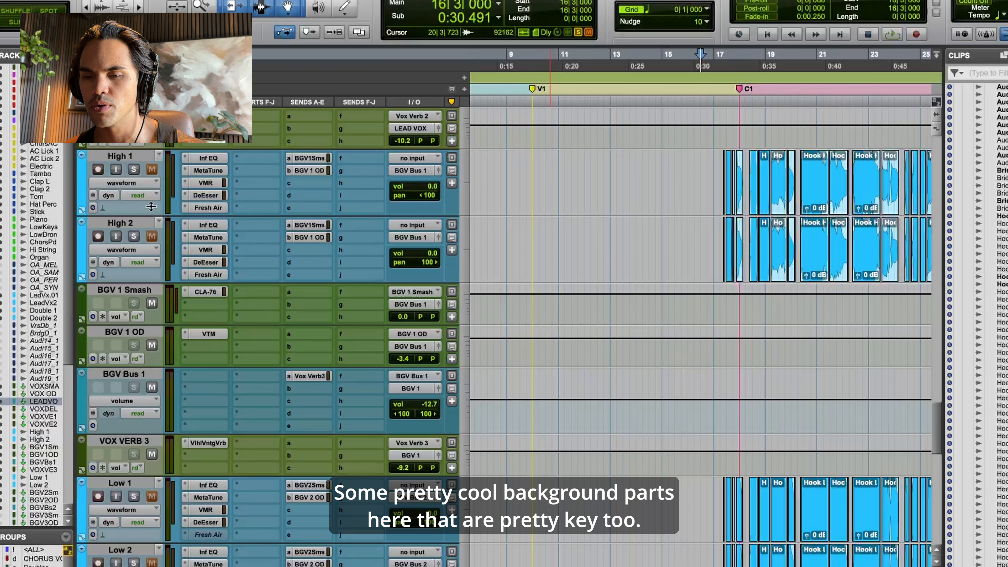
left_click(134, 170)
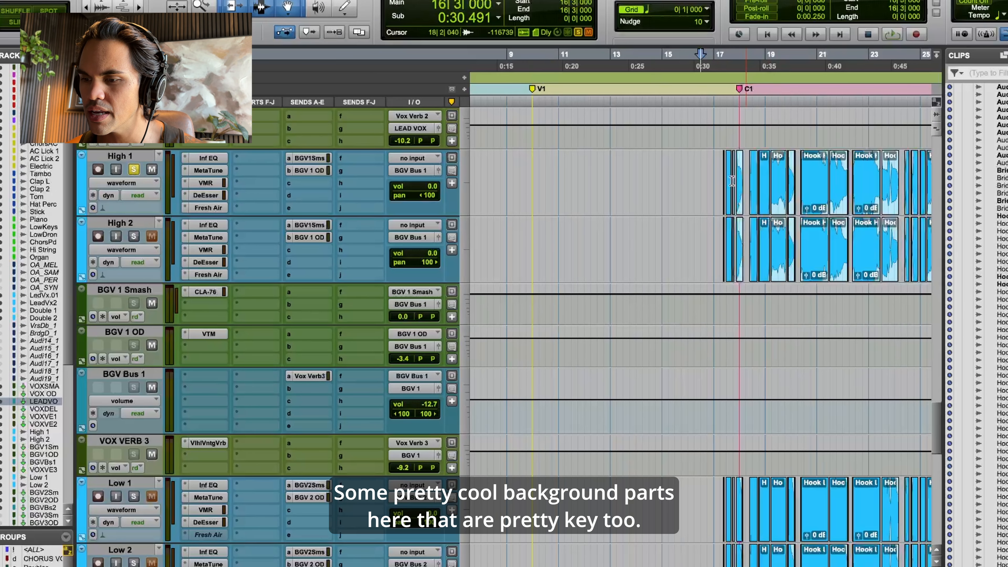
left_click(133, 238)
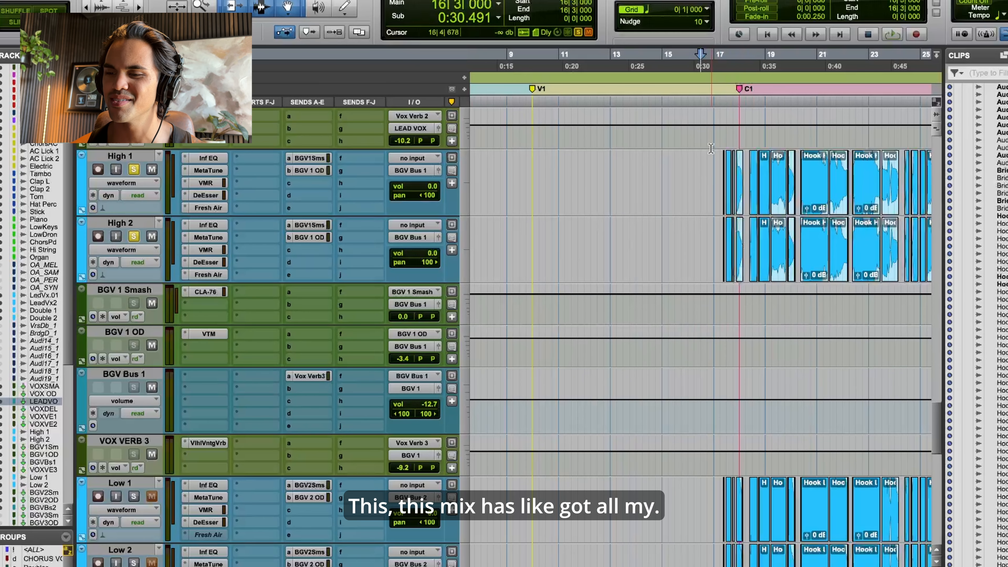
left_click(718, 165)
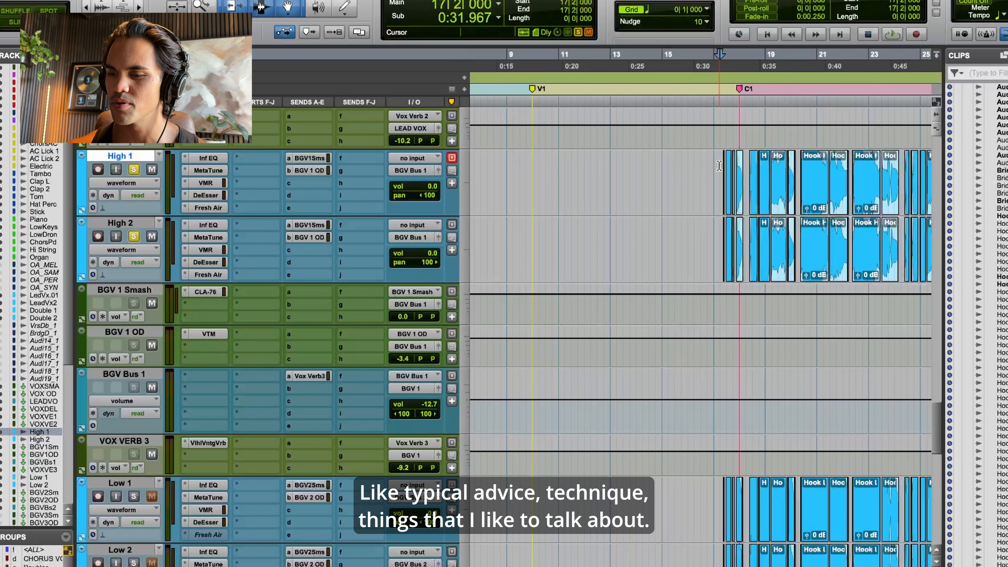
key("super+]")
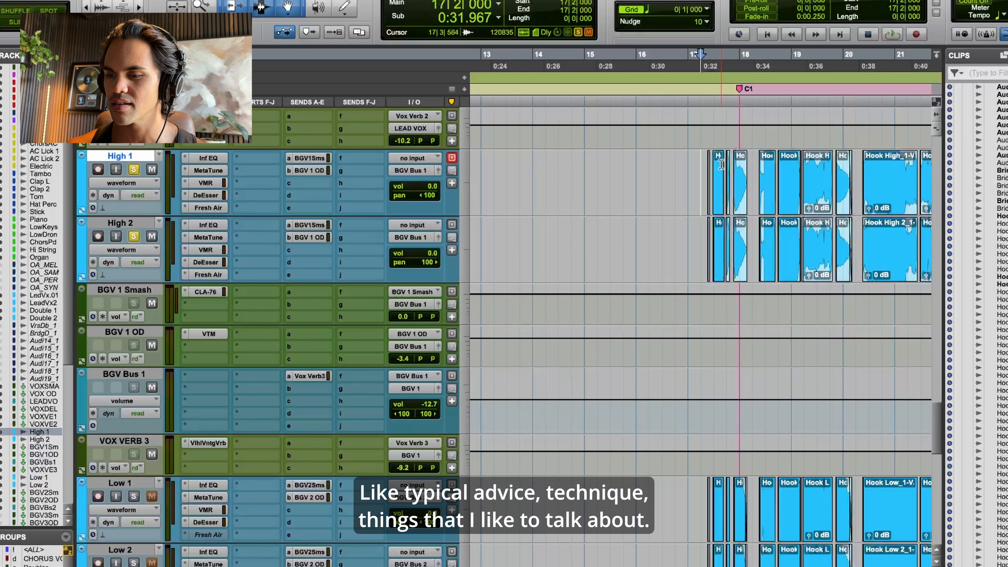
key("super+]")
key("super+]")
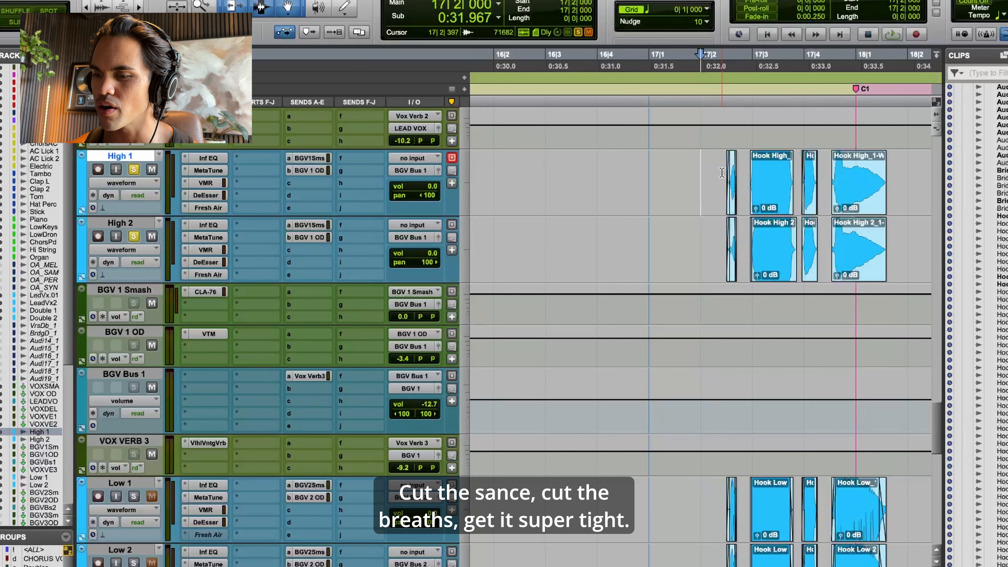
Step: Compare the clip timing of the doubles and high backgrounds with the lead vocal leading into the first chorus
scroll(199, 222, "up", 5)
scroll(200, 234, "up", 3)
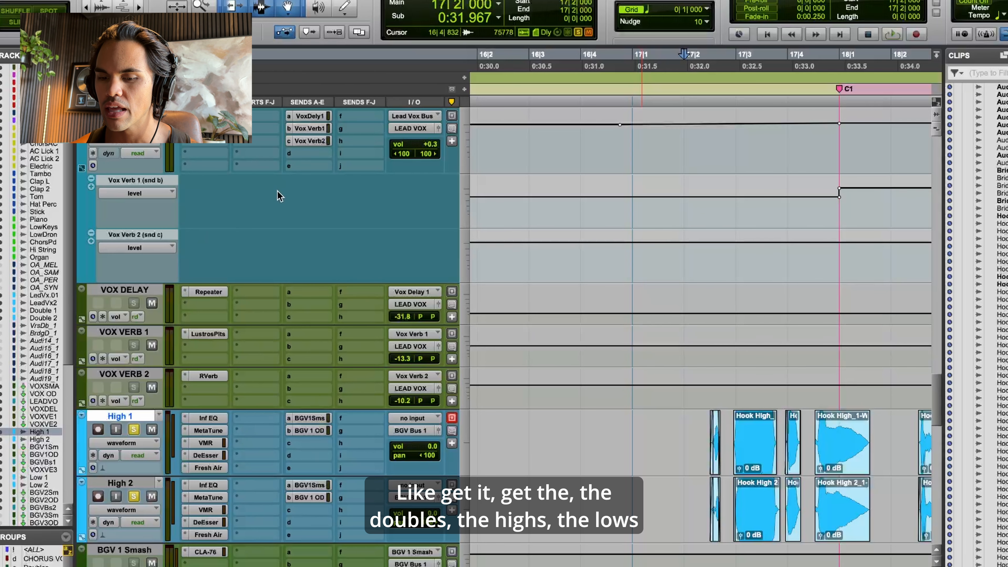
scroll(277, 193, "left", 5)
scroll(277, 193, "down", 10)
scroll(277, 191, "up", 15)
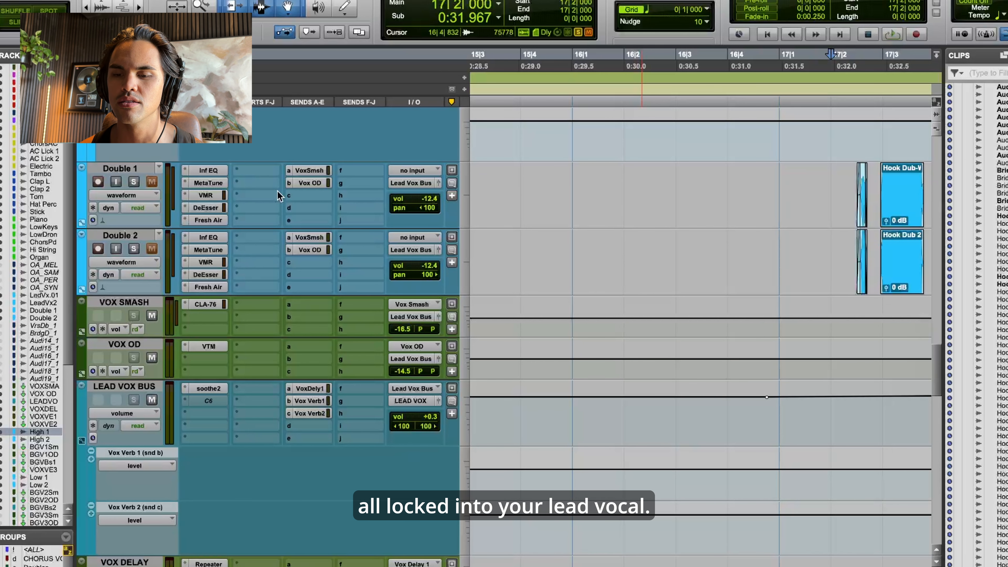
scroll(277, 190, "up", 6)
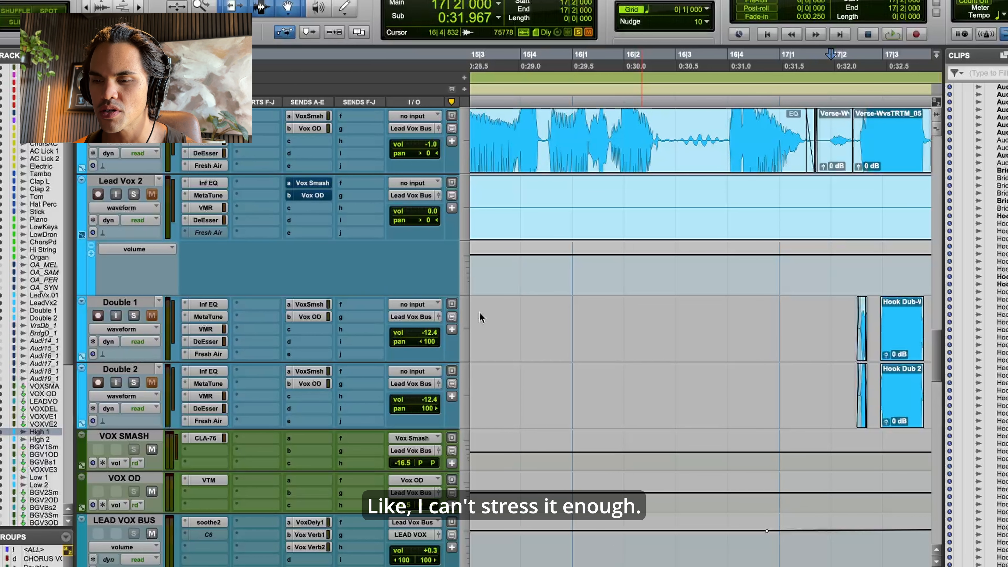
scroll(660, 384, "down", 15)
scroll(661, 384, "right", 6)
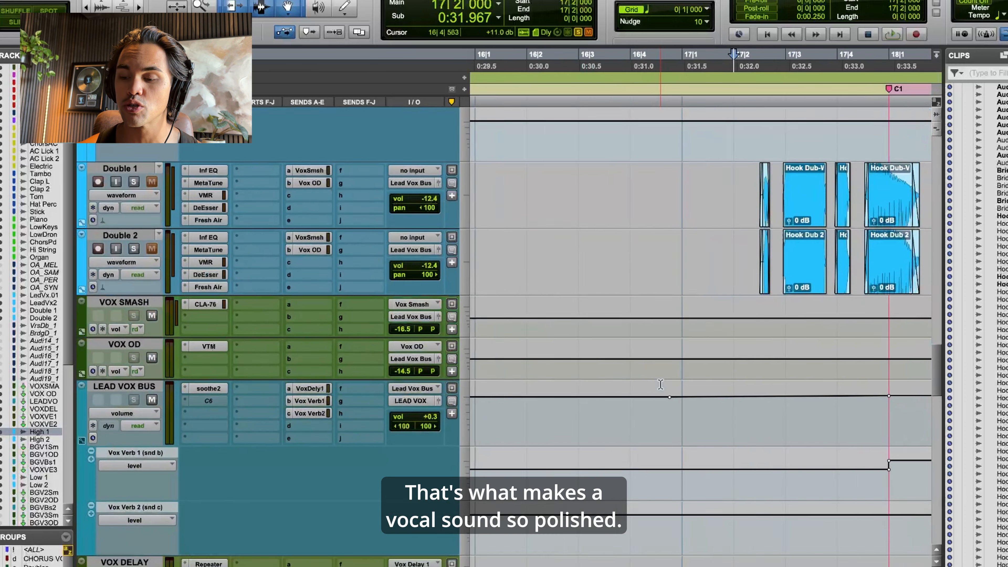
Step: Play the soloed High 1 and High 2 backgrounds from bar 20, beat 2 and stop
scroll(260, 301, "up", 15)
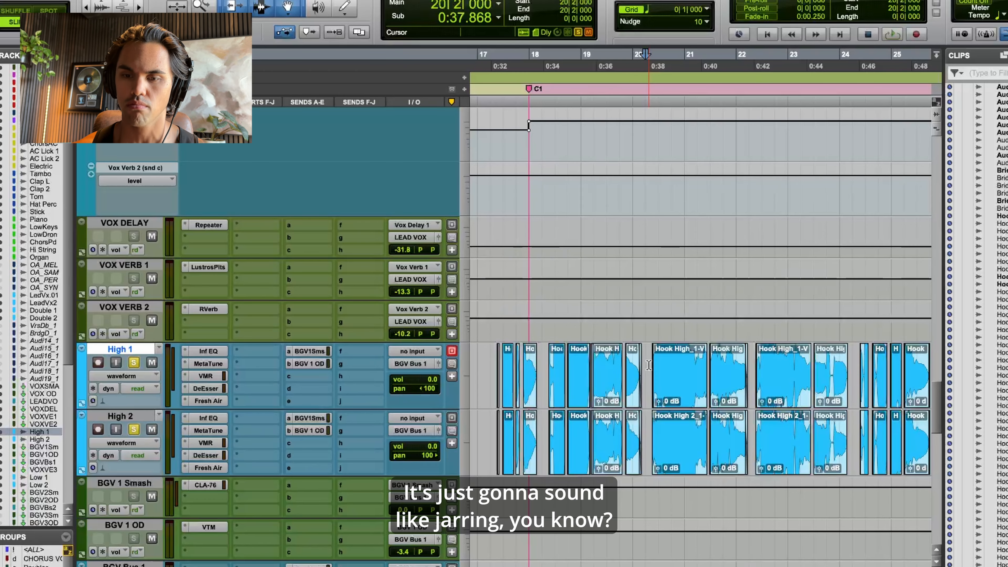
key("space")
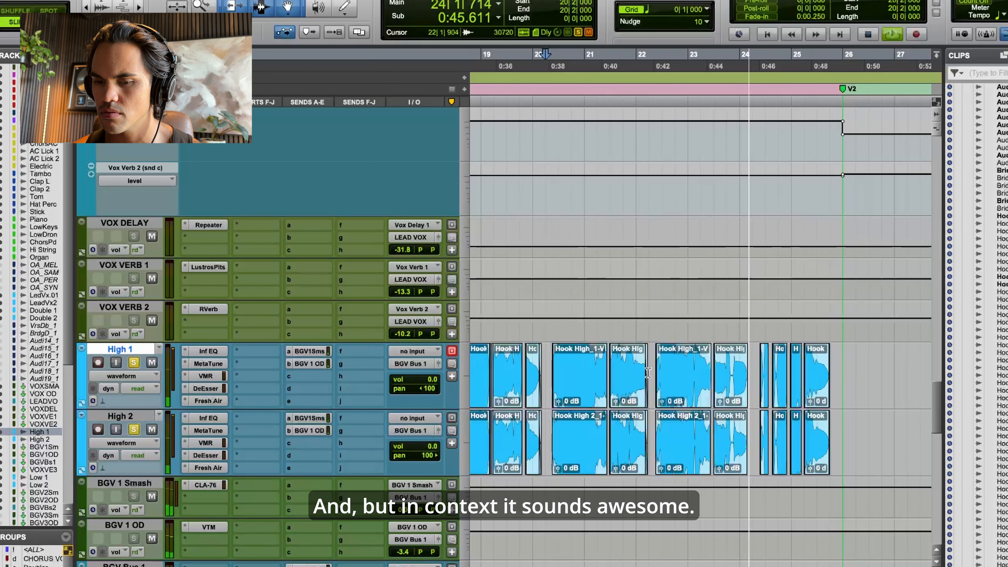
key("space")
Step: Solo Lead Vox.01, Double 1 and Double 2 as well, and start playback from bar 17, beat 2
scroll(620, 371, "up", 3)
scroll(226, 366, "up", 5)
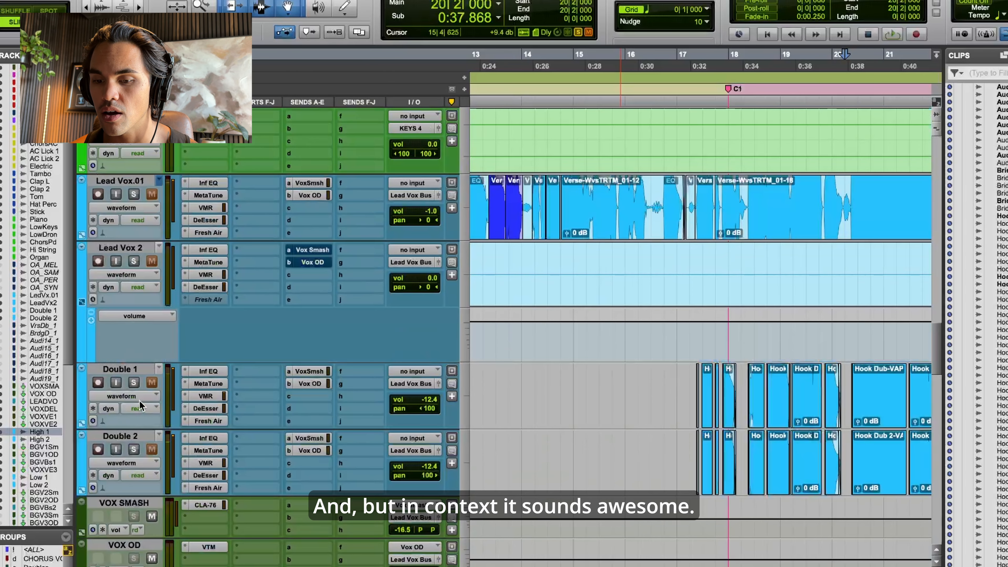
left_click(692, 385)
key("space")
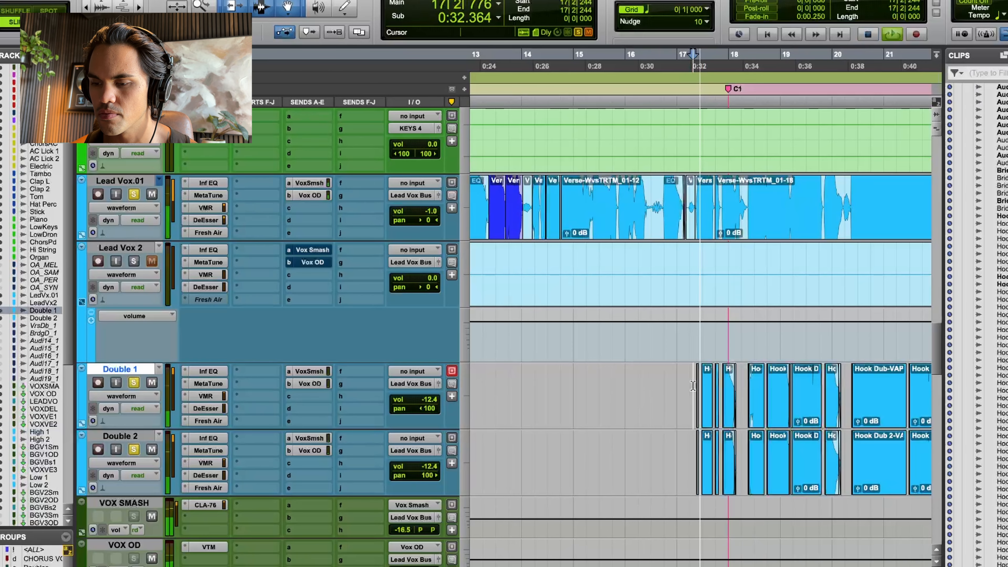
Step: Add Low 1 and Low 2 to the solo during playback, listen through the chorus and stop
scroll(692, 385, "down", 3)
scroll(693, 385, "down", 10)
scroll(141, 328, "down", 8)
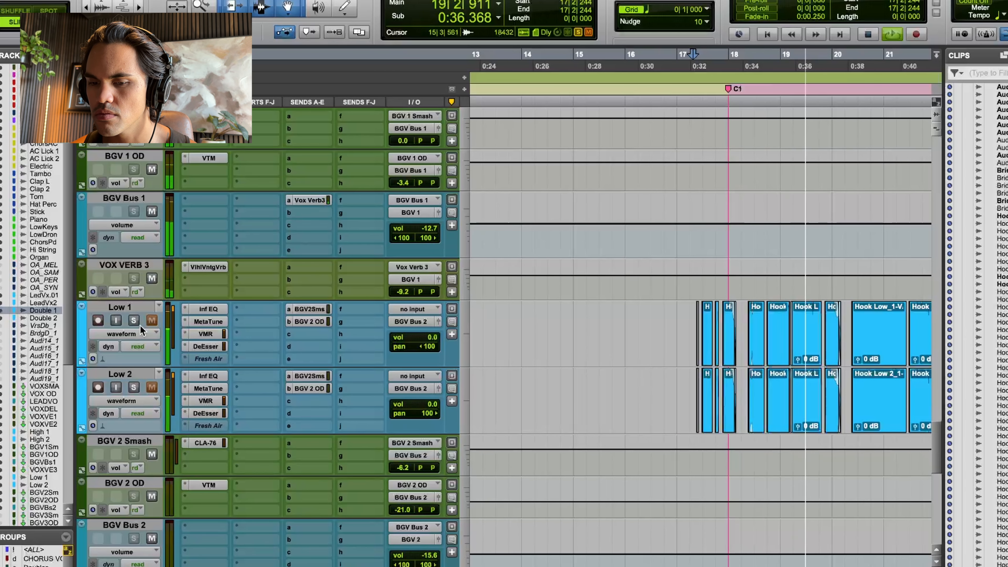
left_click(134, 321)
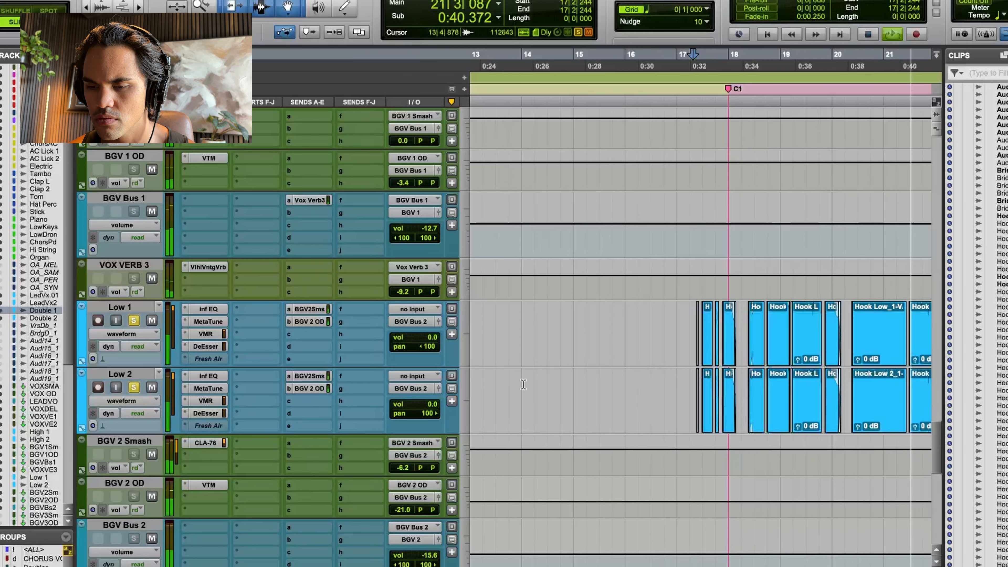
scroll(585, 389, "right", 8)
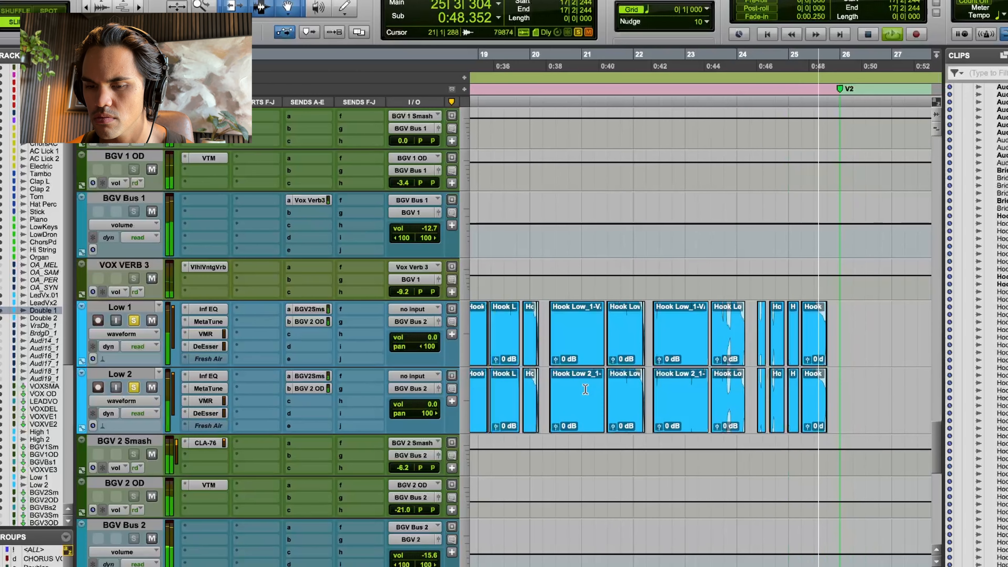
key("space")
Step: Clear the solos on the low, high, double and lead vocal tracks
scroll(585, 389, "up", 10)
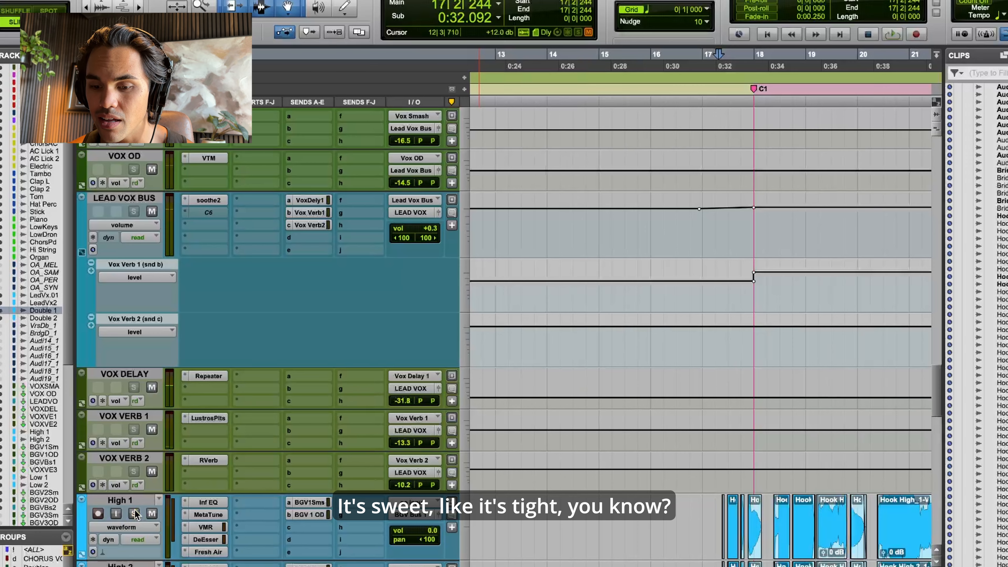
scroll(135, 514, "up", 15)
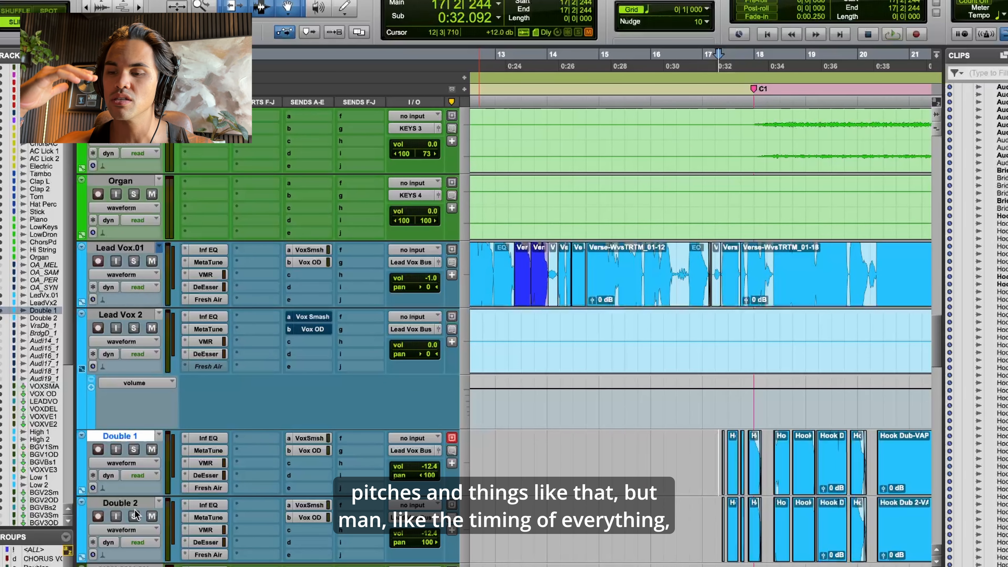
key("super+]")
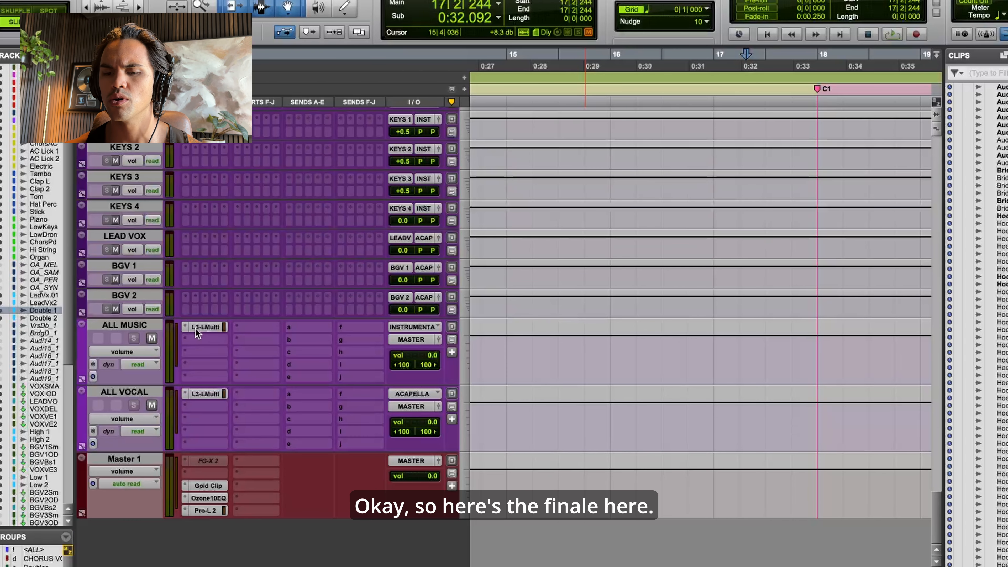
Step: Compare the L3-LL Multimaximizer threshold and ceiling settings on the ALL MUSIC and ALL VOCAL buses
left_click(137, 328)
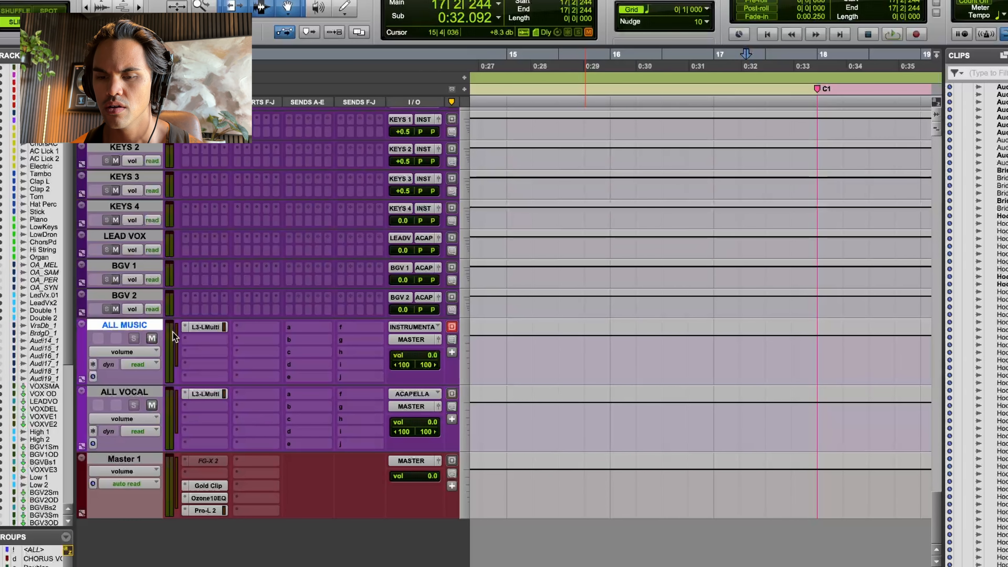
left_click(197, 326)
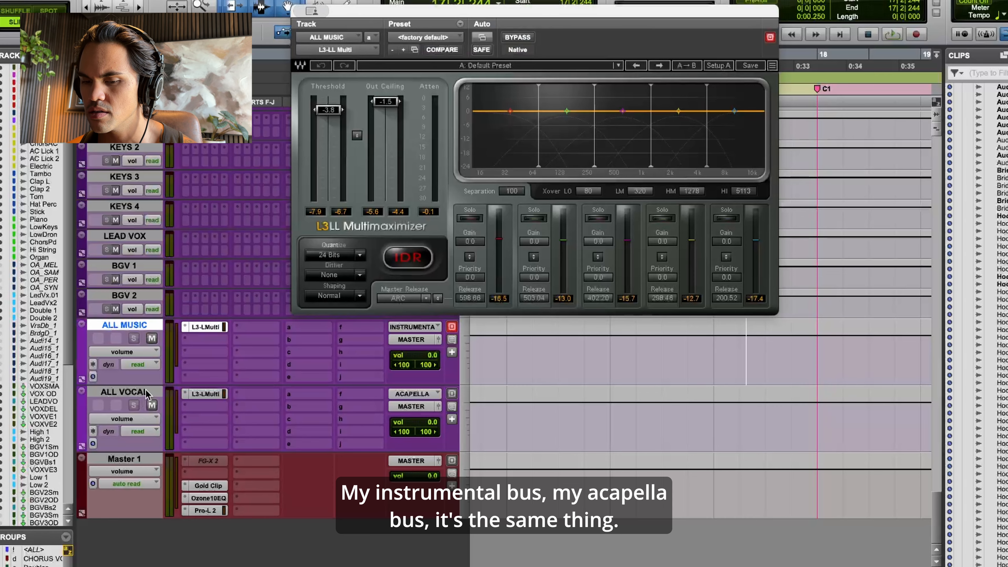
left_click(199, 394)
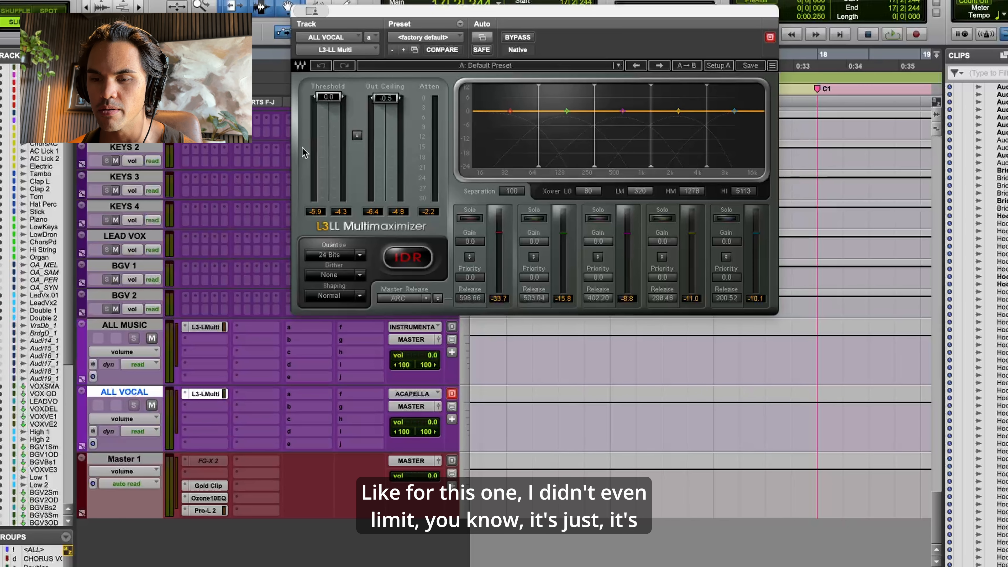
left_click(204, 328)
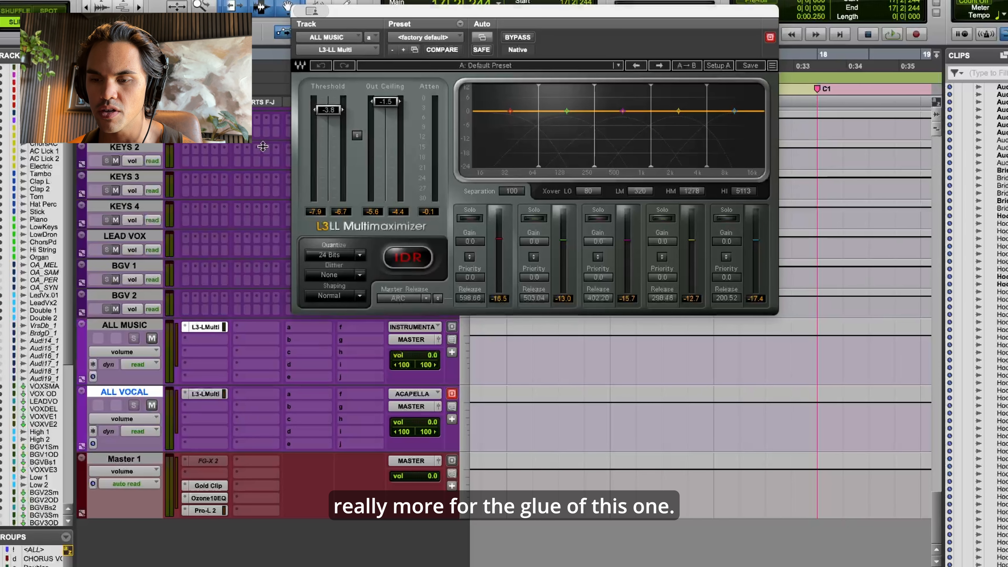
left_click(205, 394)
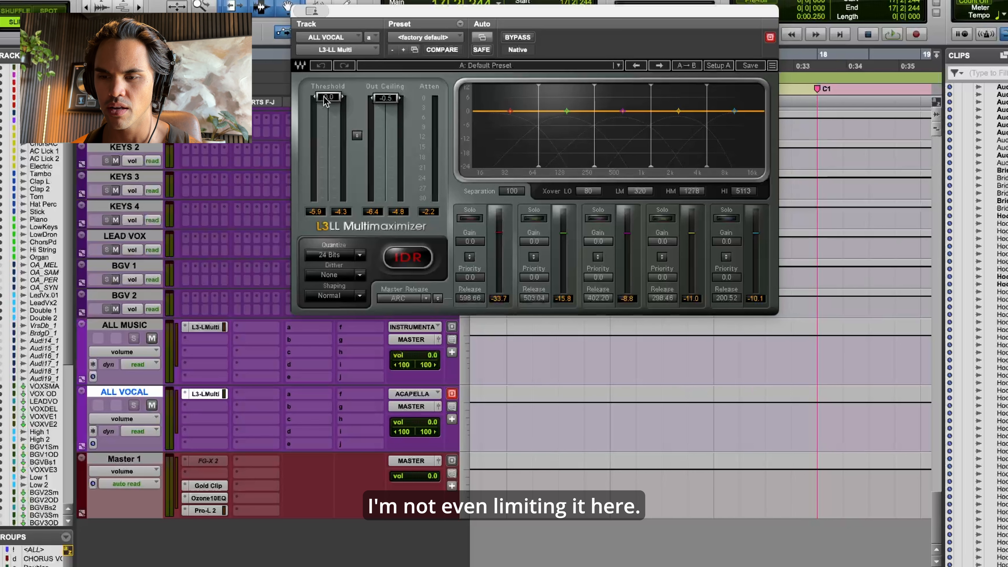
Step: Examine Gold Clip and Pro-L 2 on Master 1, and reset Gold Clip's clipping reading
left_click(217, 485)
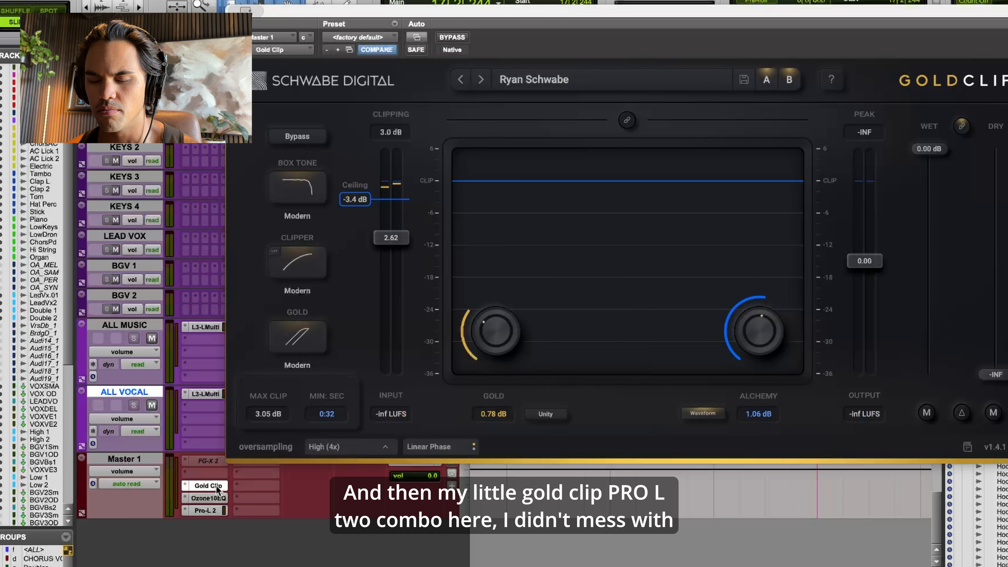
left_click(205, 510)
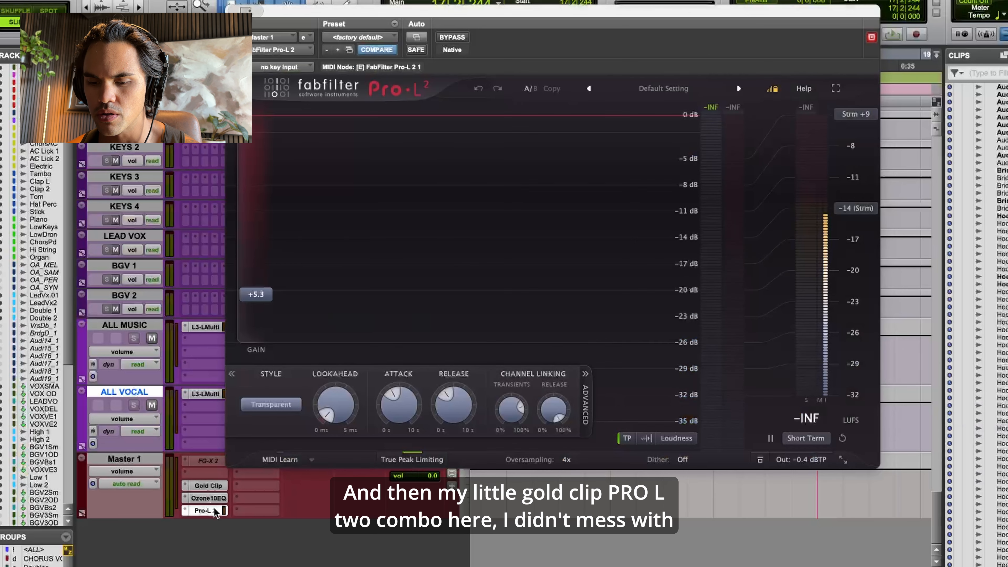
left_click(207, 485)
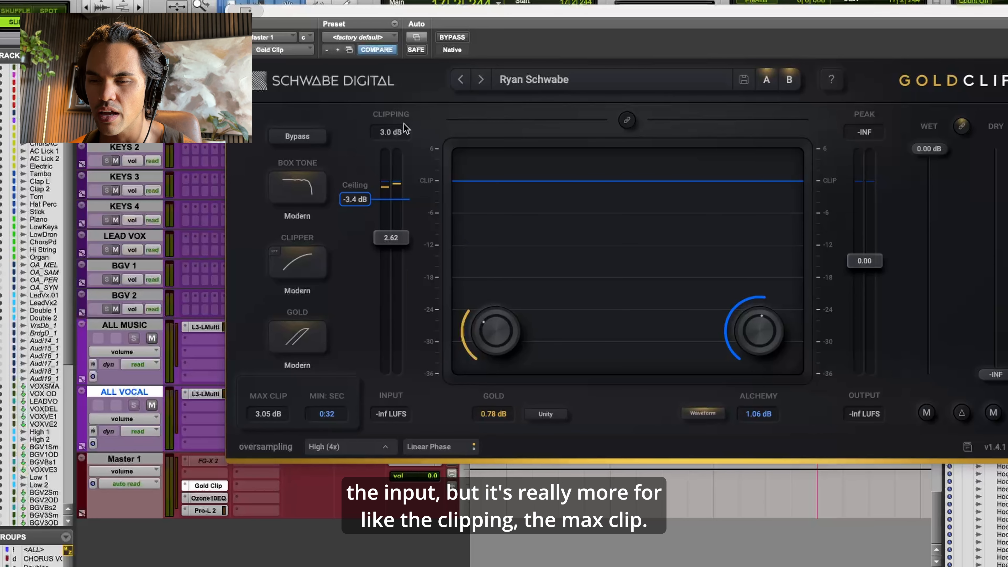
left_click(390, 129)
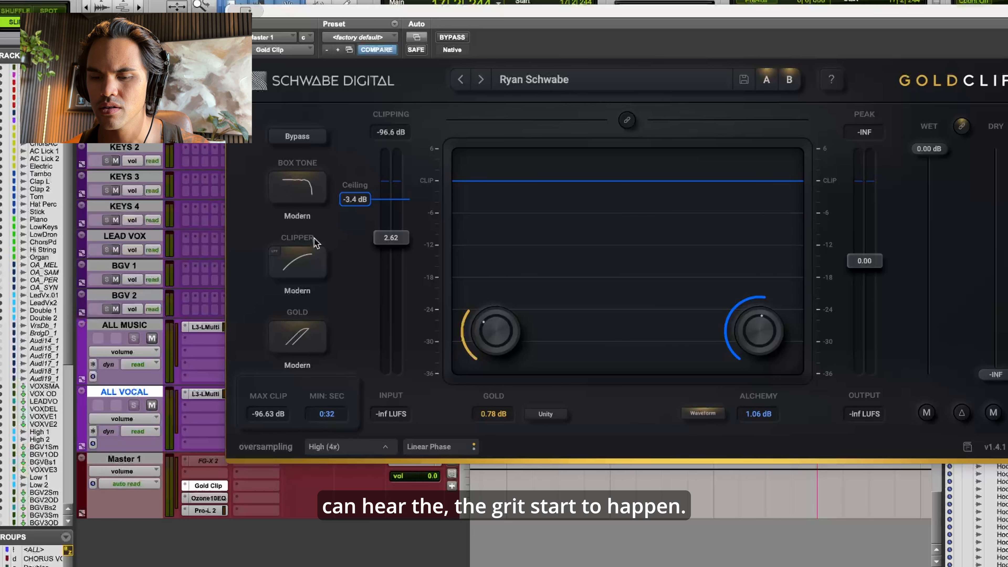
Step: Examine the mid and side curves of the Ozone 10 Equalizer on Master 1, including mid band 3, and close it
left_click(218, 497)
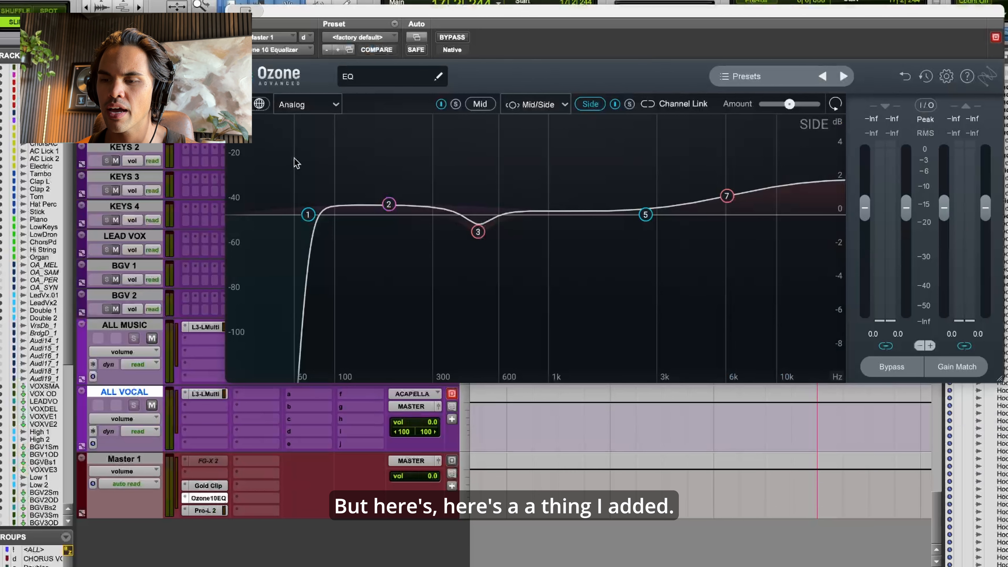
left_click_drag(438, 12, 369, 60)
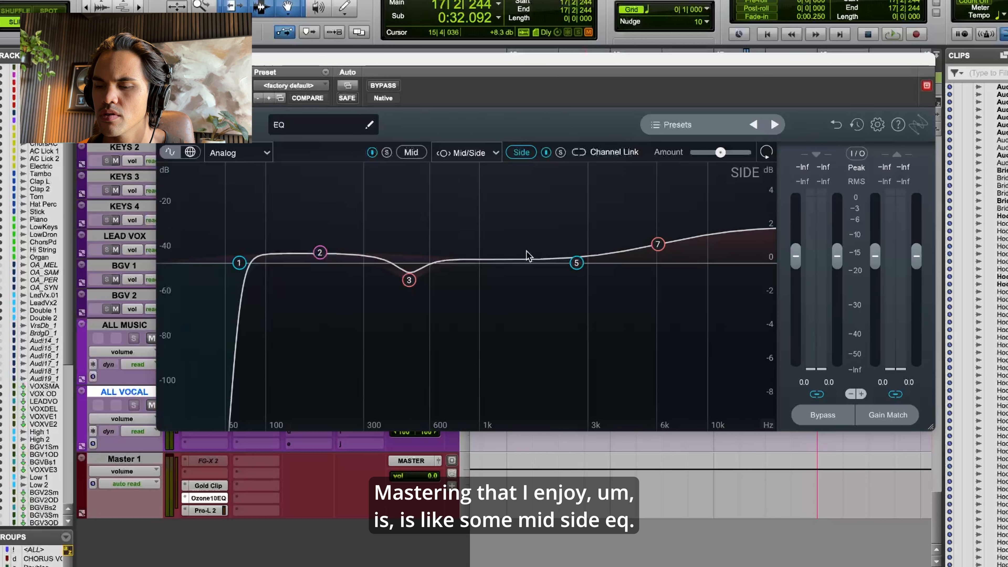
left_click(412, 153)
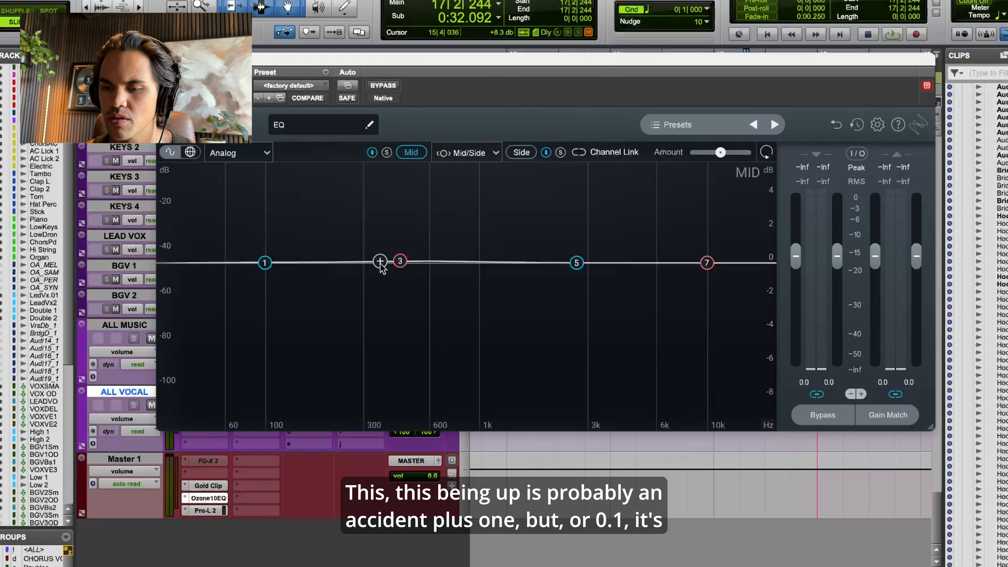
left_click(400, 262)
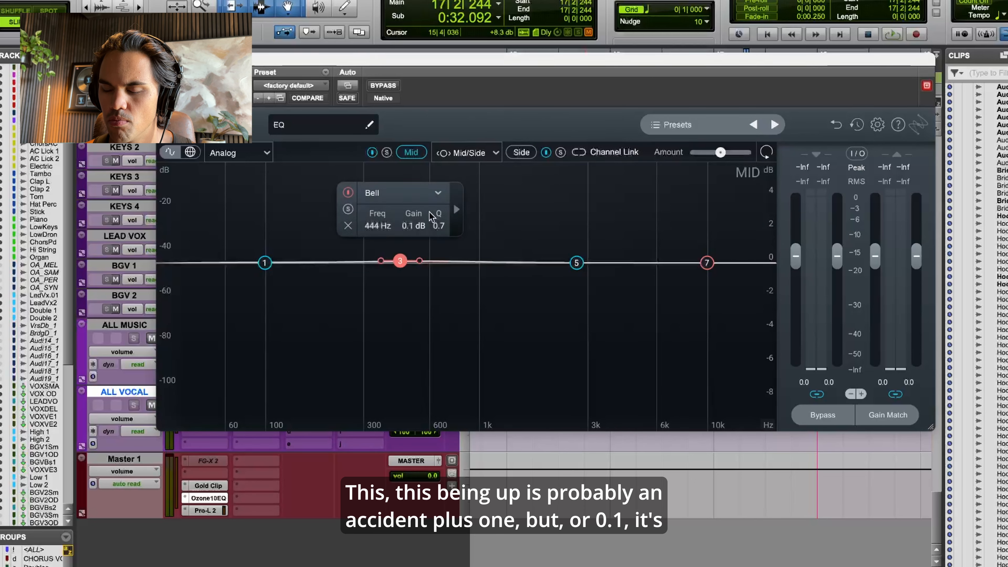
left_click(523, 153)
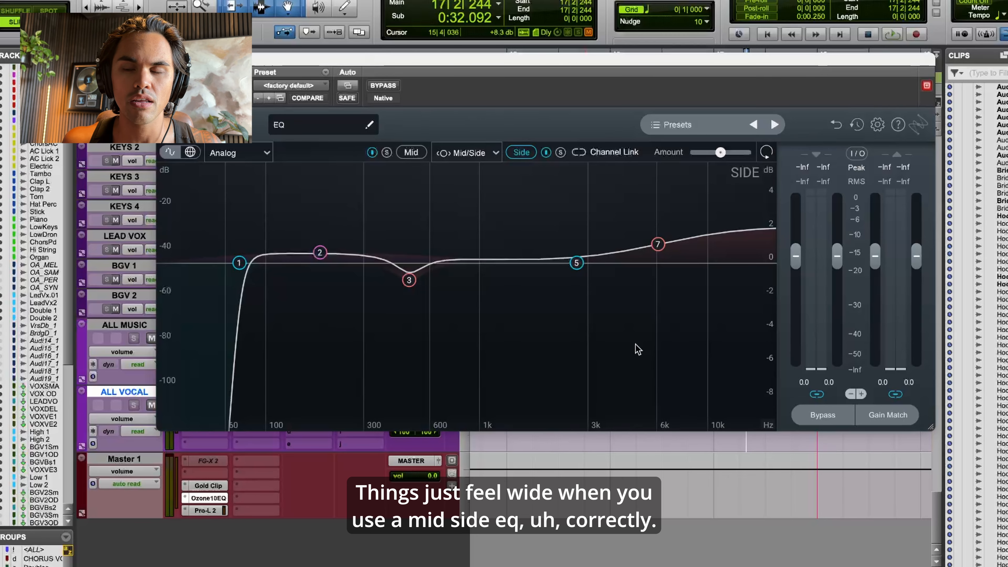
left_click(220, 498)
Step: Play the full mix from bar 17, beat 2 through the first chorus and stop
left_click(721, 487)
key("space")
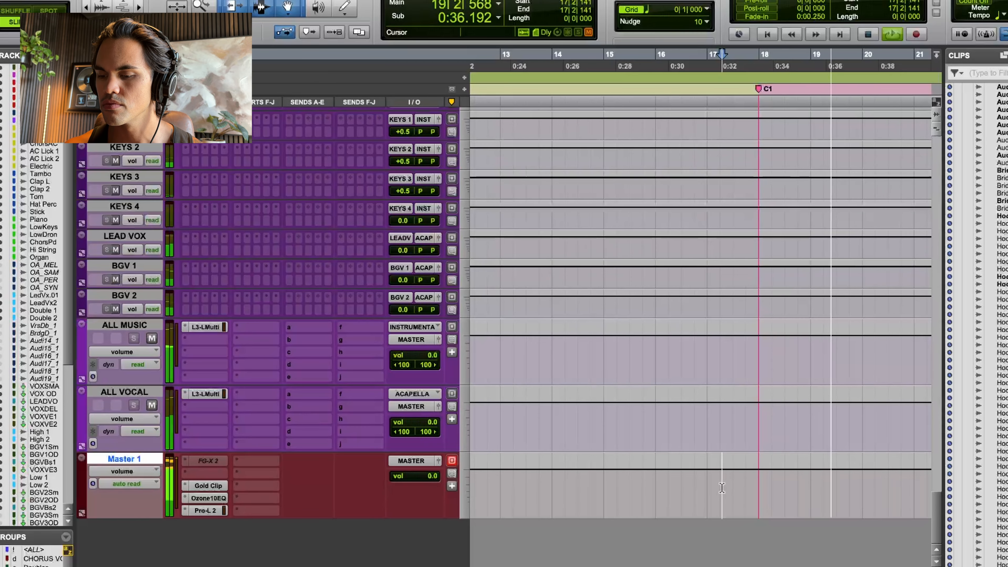
key("super+bracketleft")
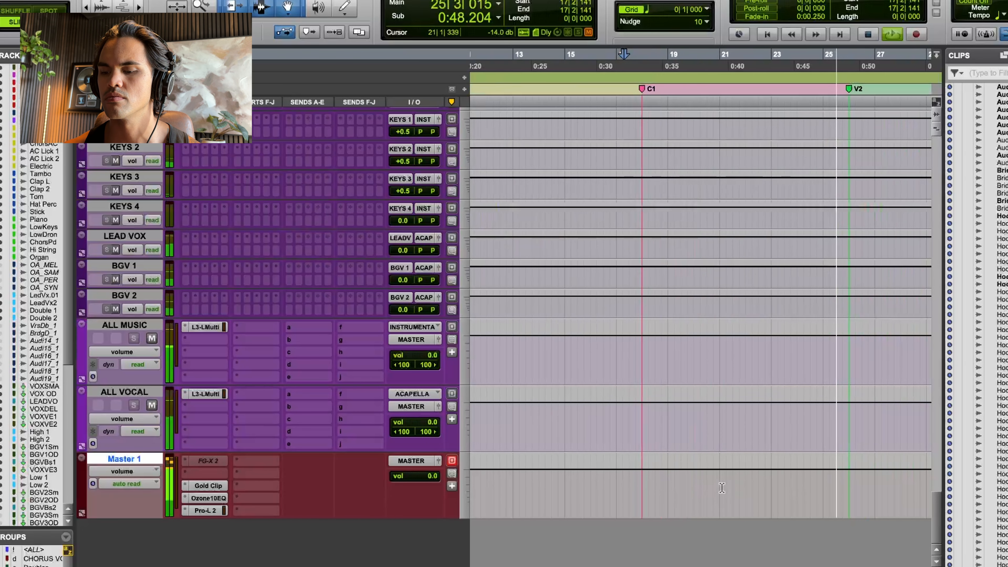
key("space")
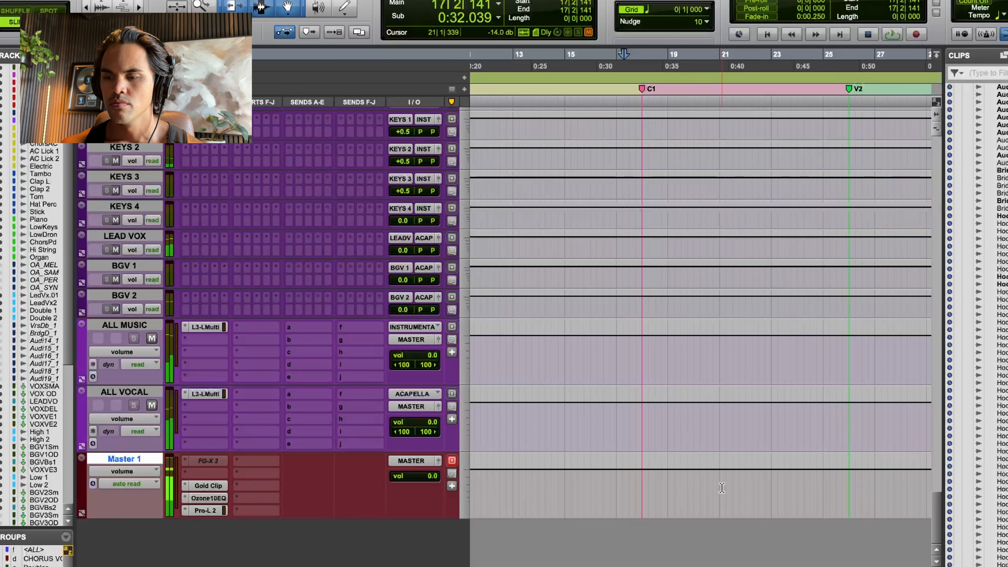